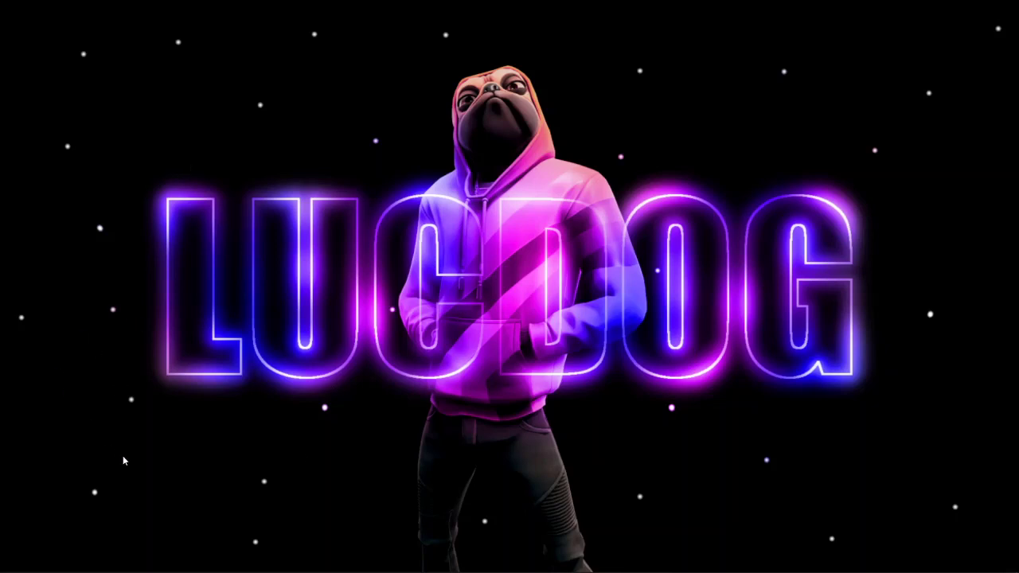
Open the Downloads folder and delete the already extracted v2 folder
mouse_move(48, 569)
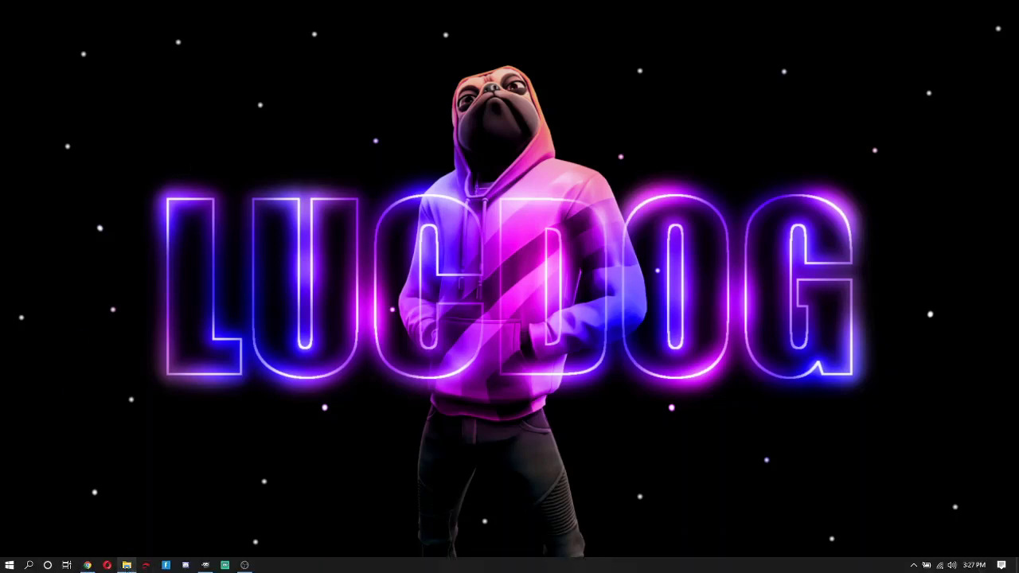
mouse_move(126, 565)
click(104, 540)
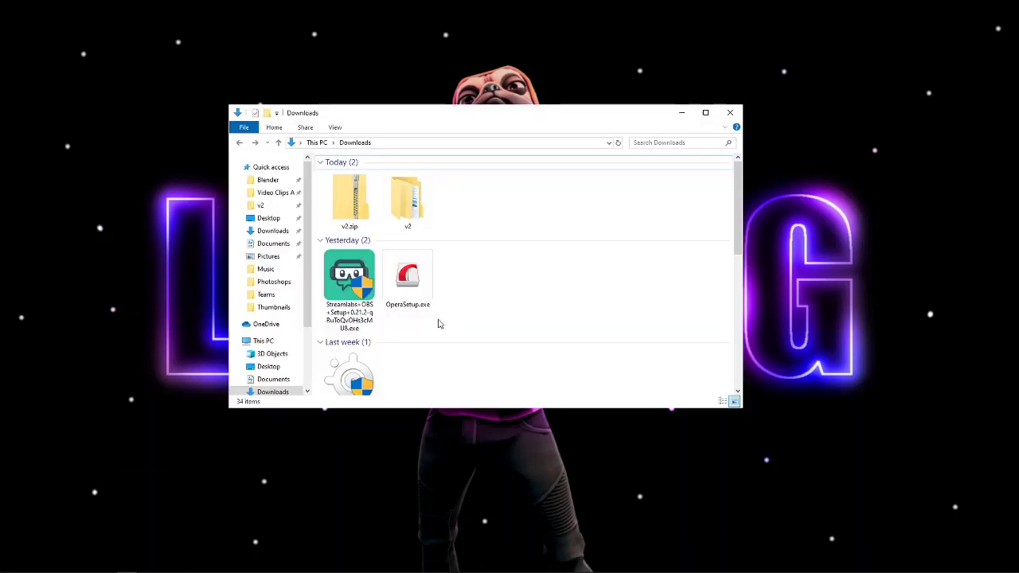
click(410, 213)
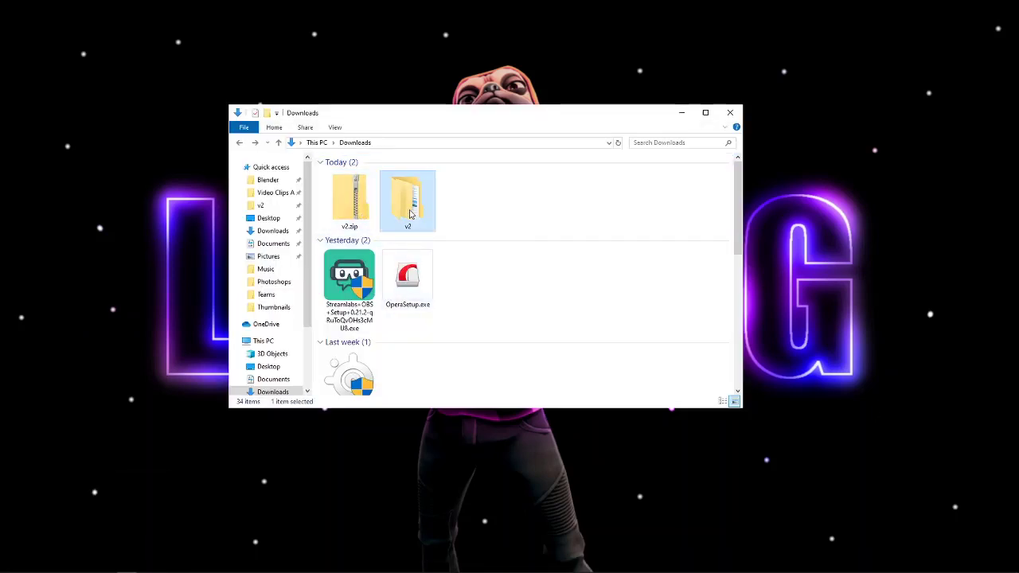
right_click(411, 213)
click(475, 377)
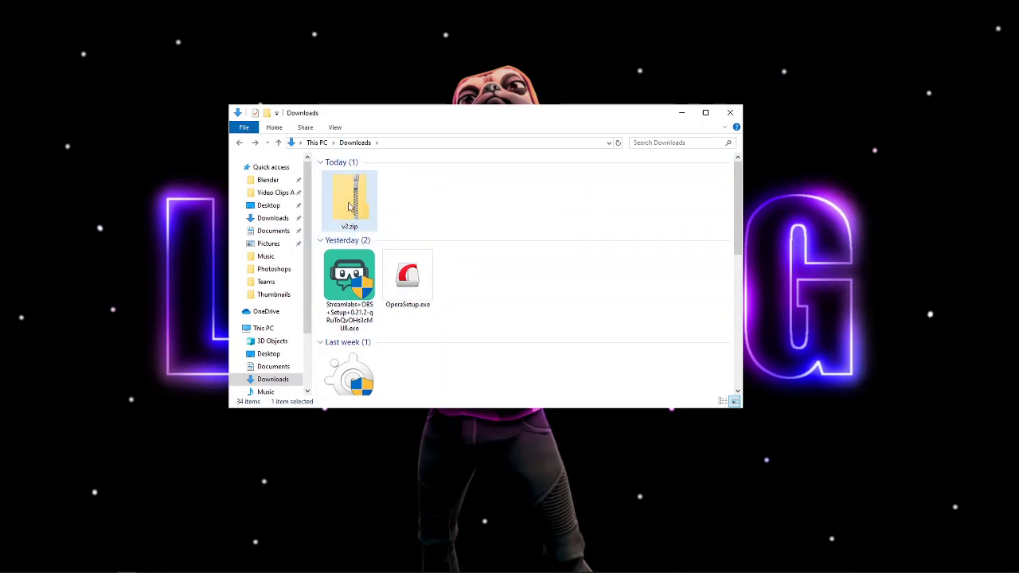
Extract v2.zip to a v2 folder in Downloads, close the old Downloads window and open the inner v2 folder
right_click(358, 194)
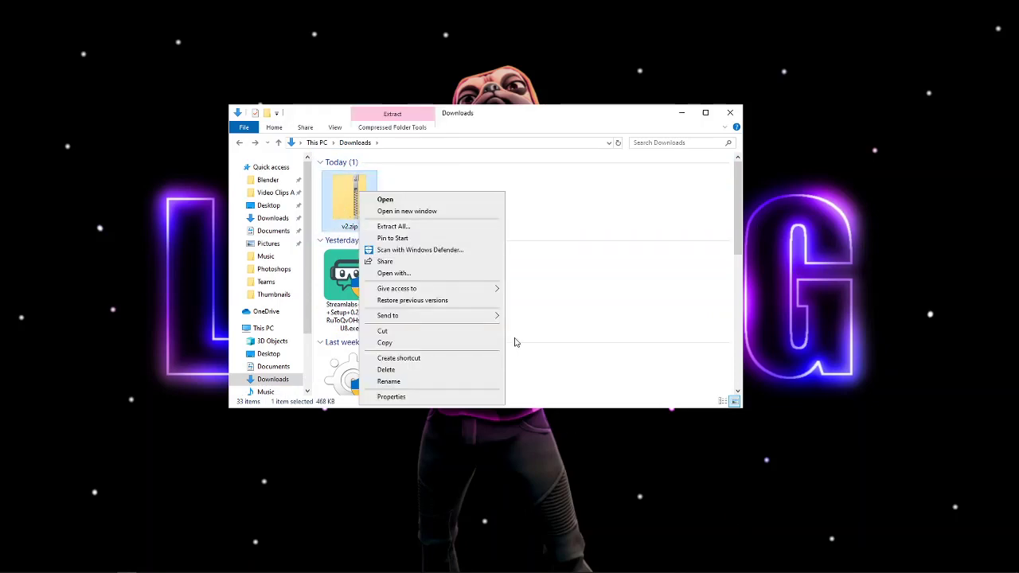
click(437, 228)
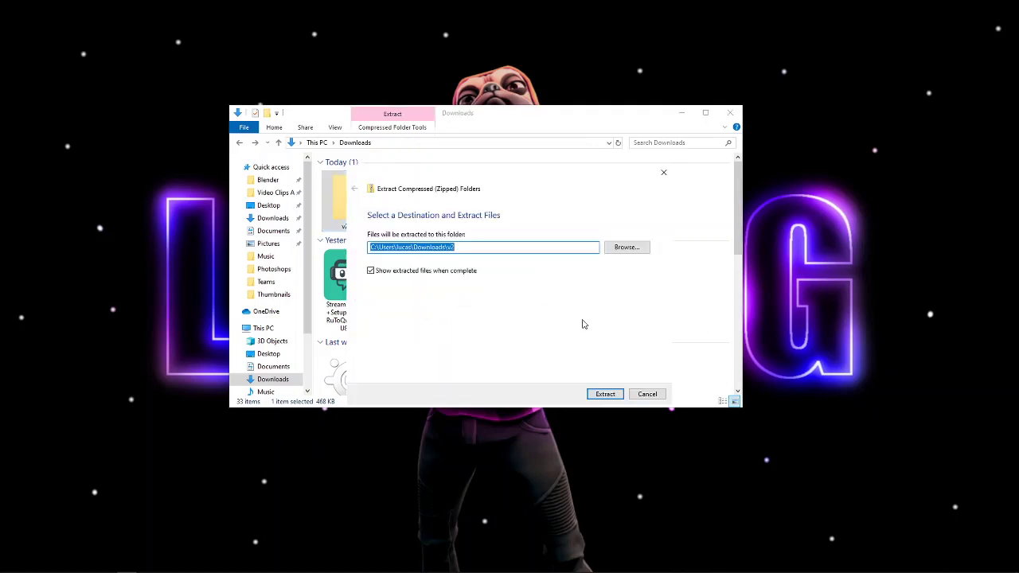
click(605, 390)
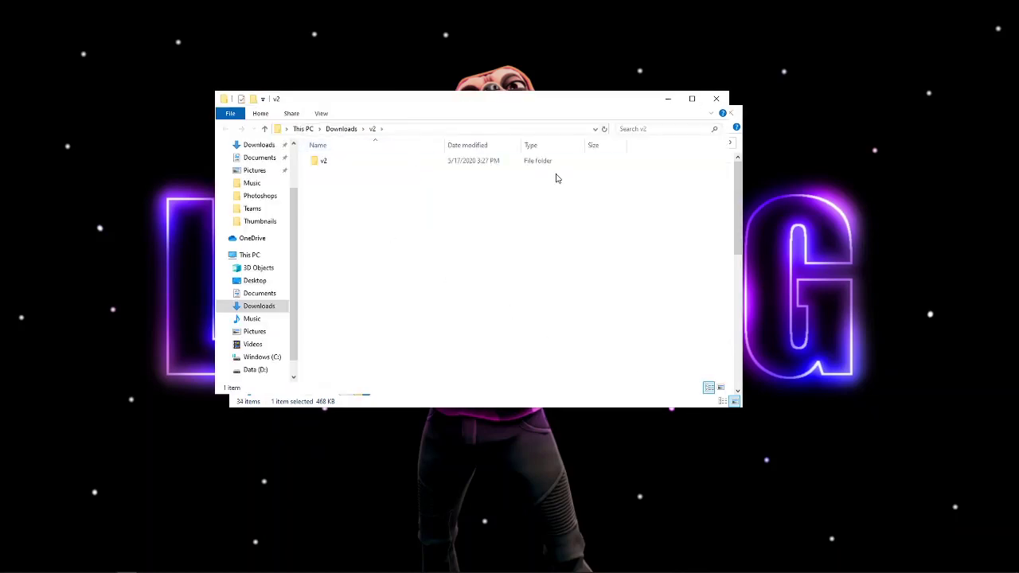
click(735, 100)
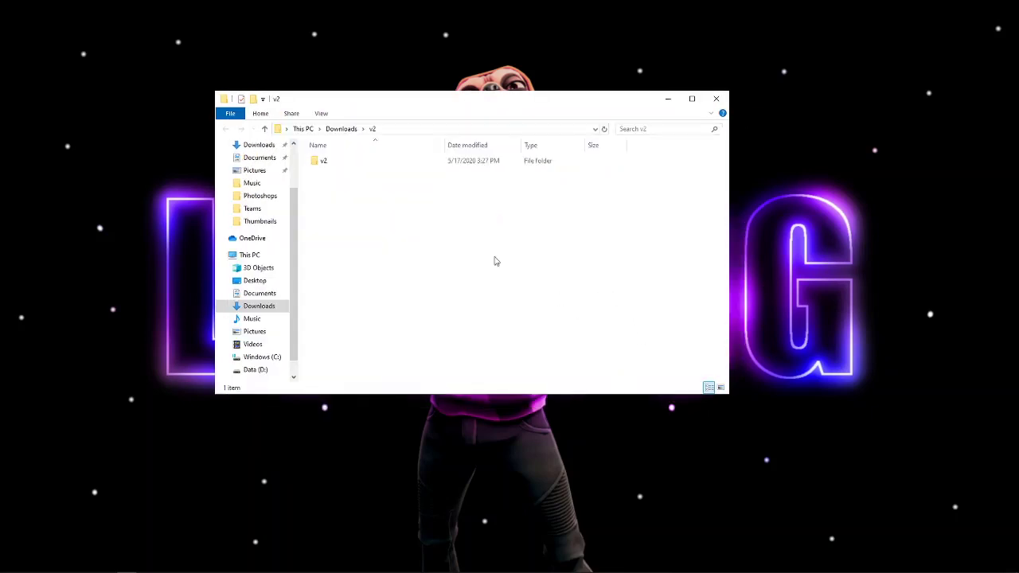
double_click(411, 165)
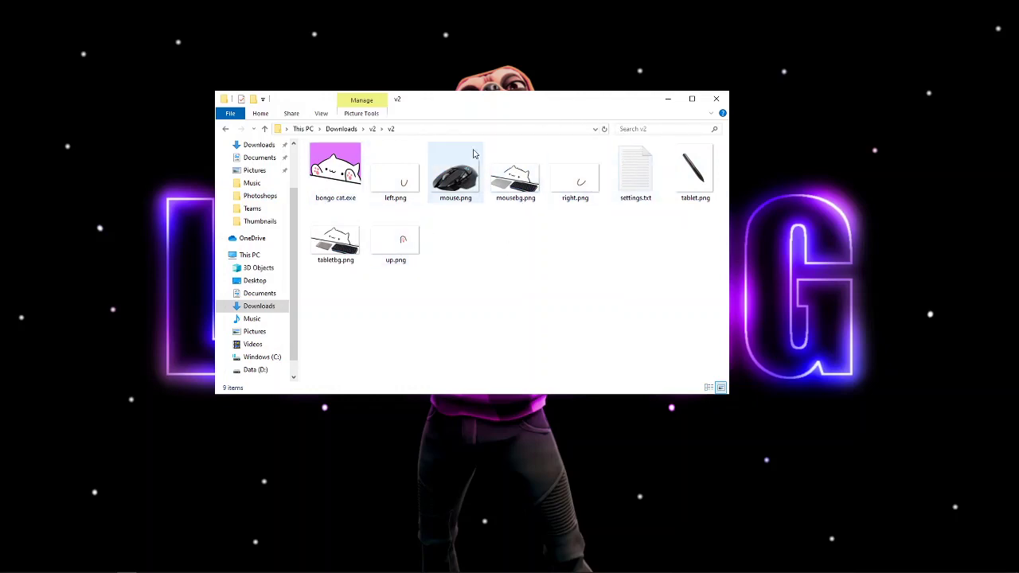
Run bongo cat.exe, try switching the cat between tablet and mouse mode, and close it
double_click(344, 177)
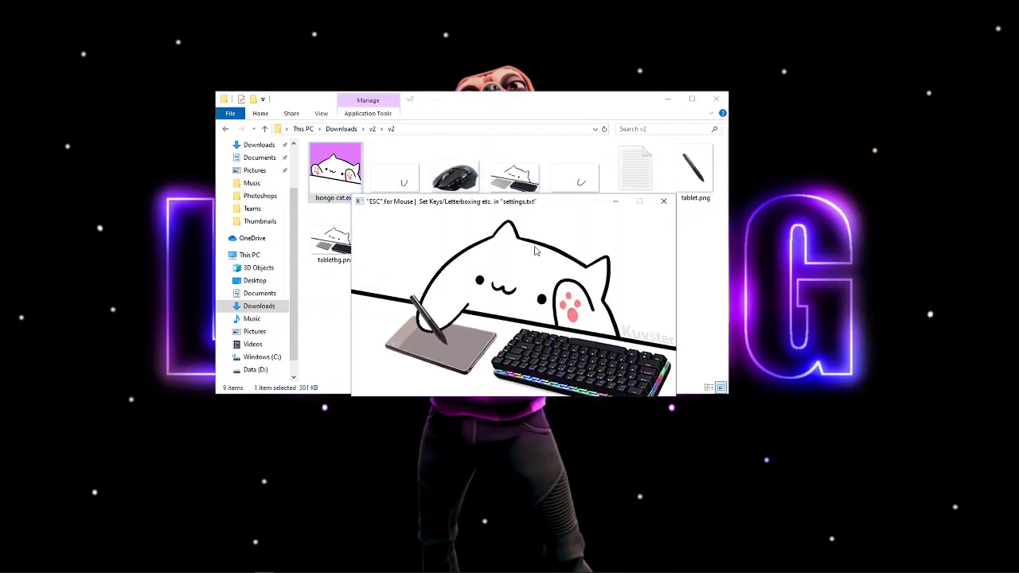
key(Escape)
key(Escape)
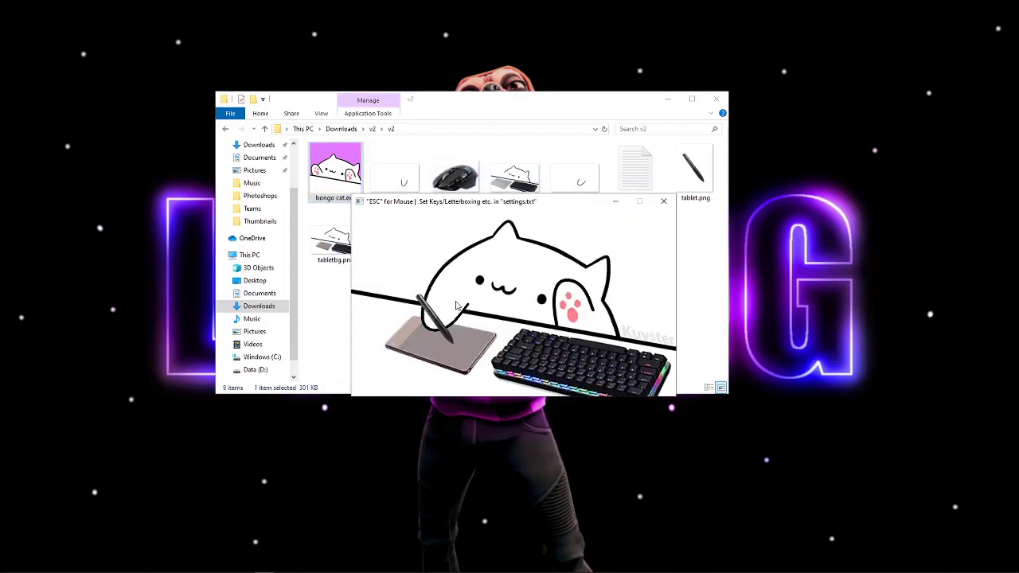
key(Escape)
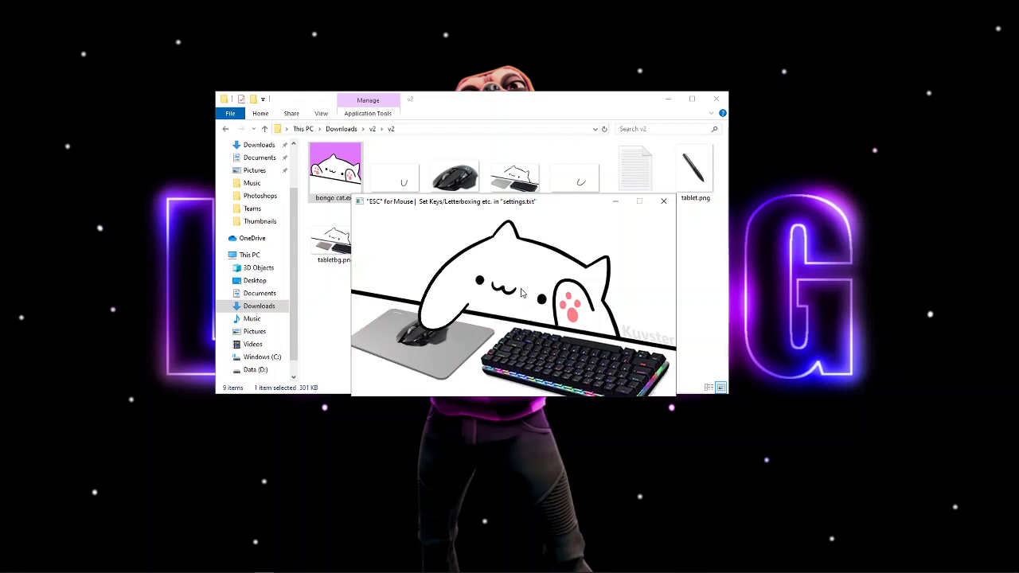
key(Escape)
key(Escape)
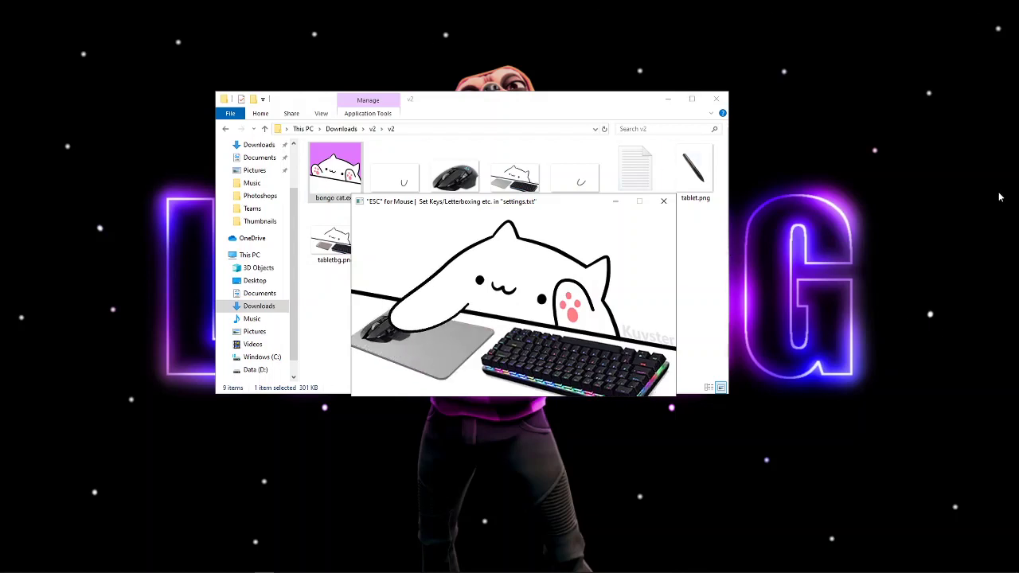
key(Escape)
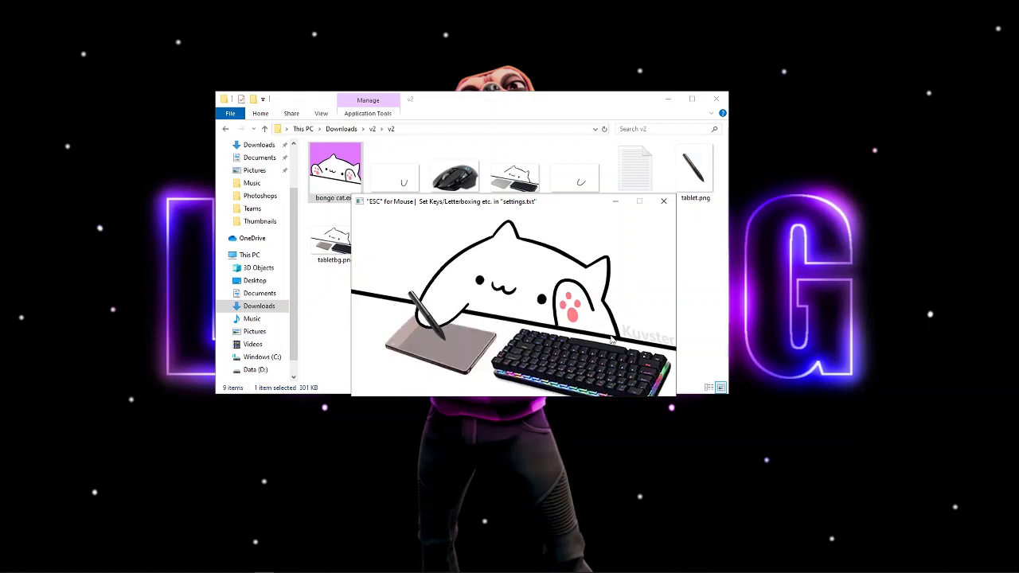
click(663, 200)
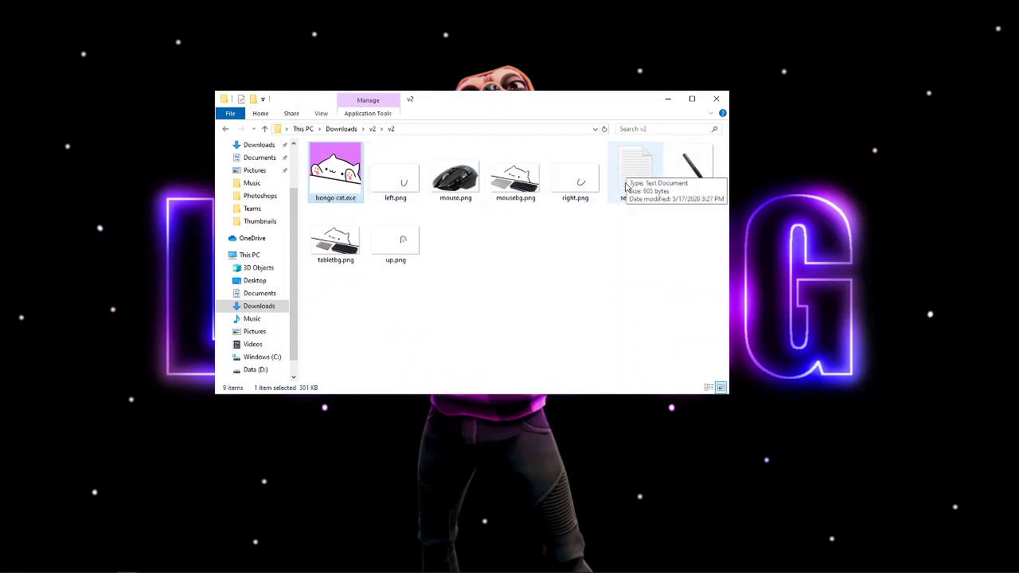
In settings.txt, set Mouse to True, Key 1 to W and Key 2 to G, then save and close the file
double_click(635, 179)
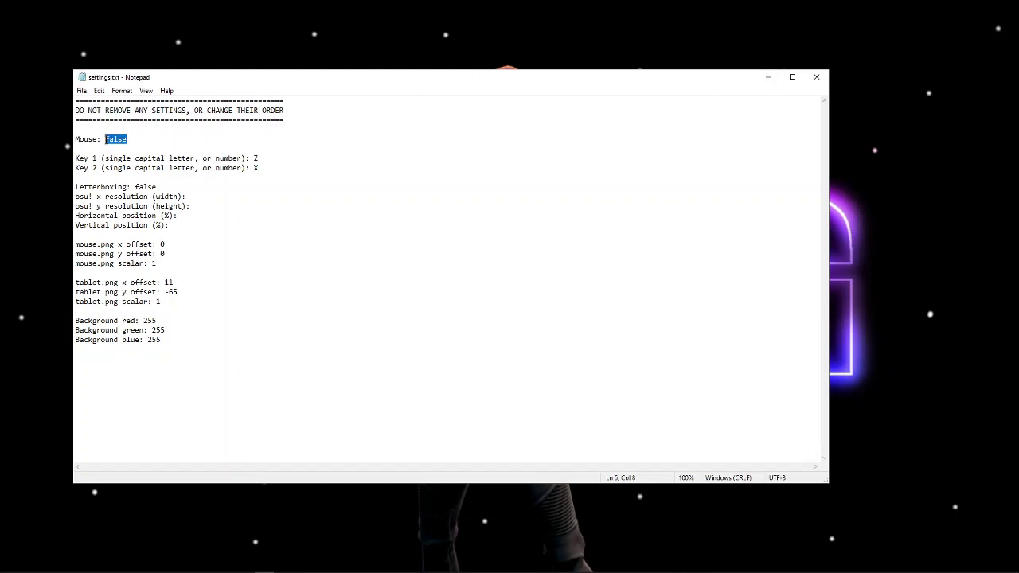
text(Tru)
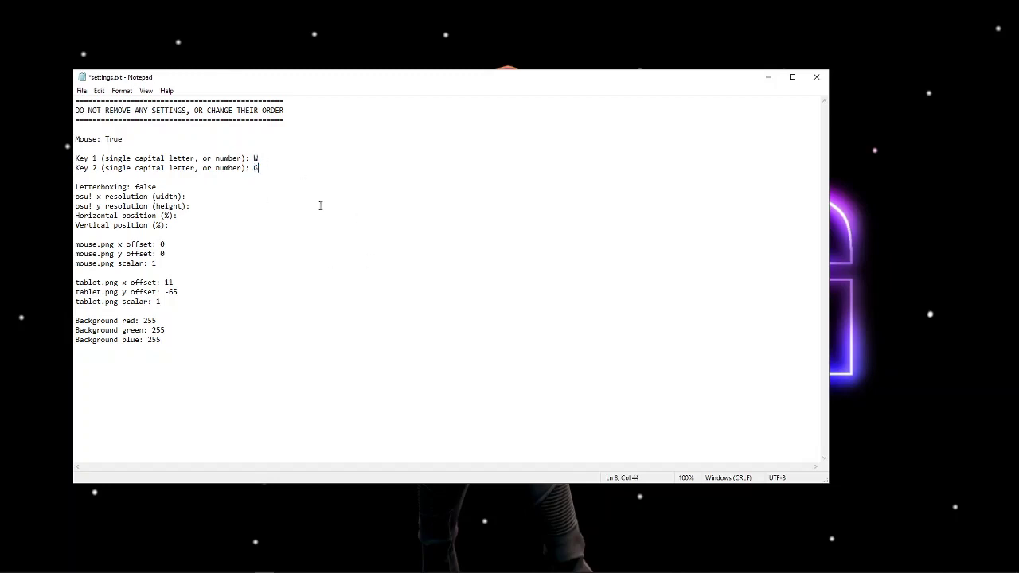
click(81, 90)
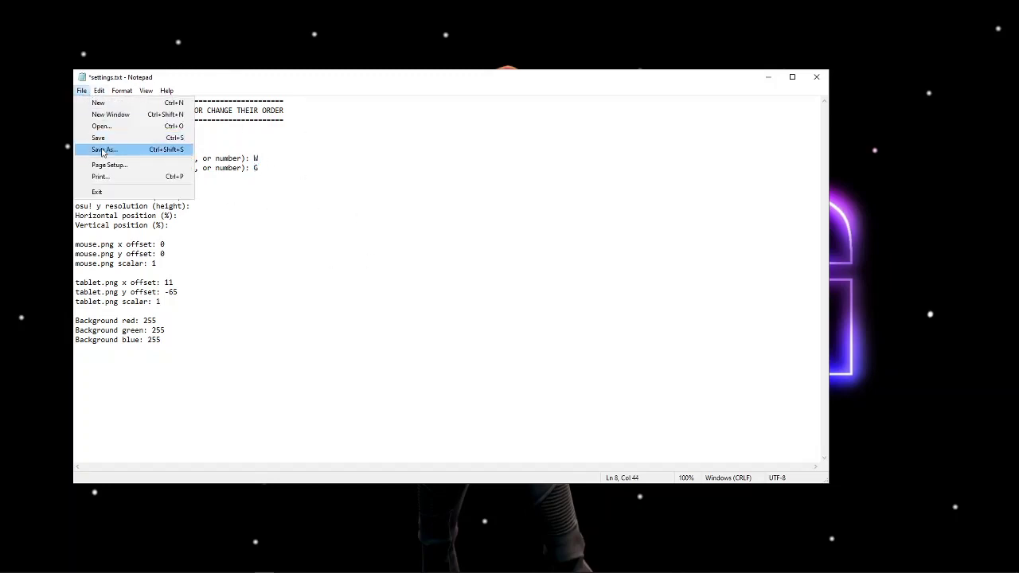
click(113, 140)
click(815, 76)
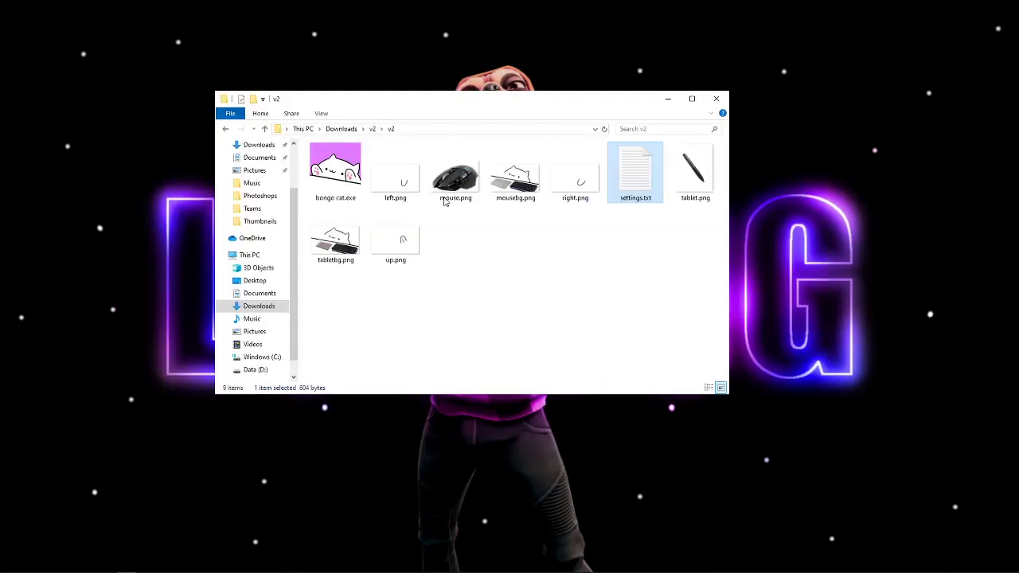
Run bongo cat.exe again to test the mouse mode and the paw's reaction to the W key, then close it
double_click(338, 178)
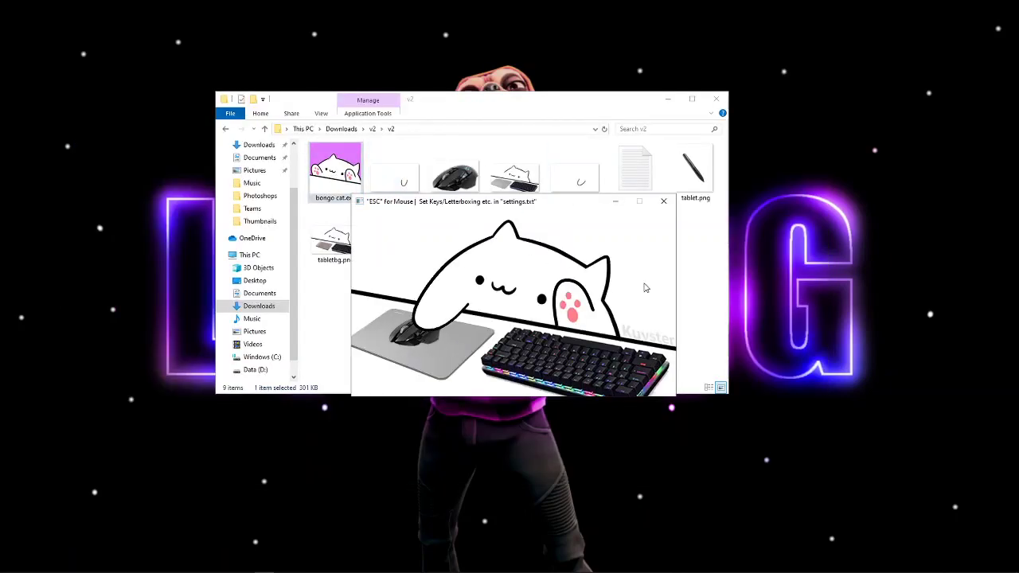
key(w)
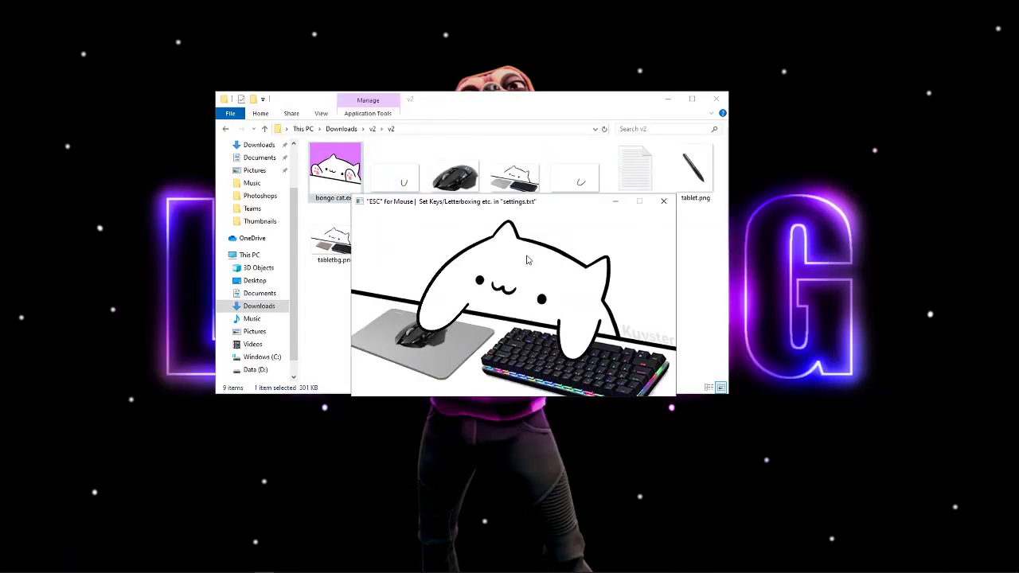
key(w)
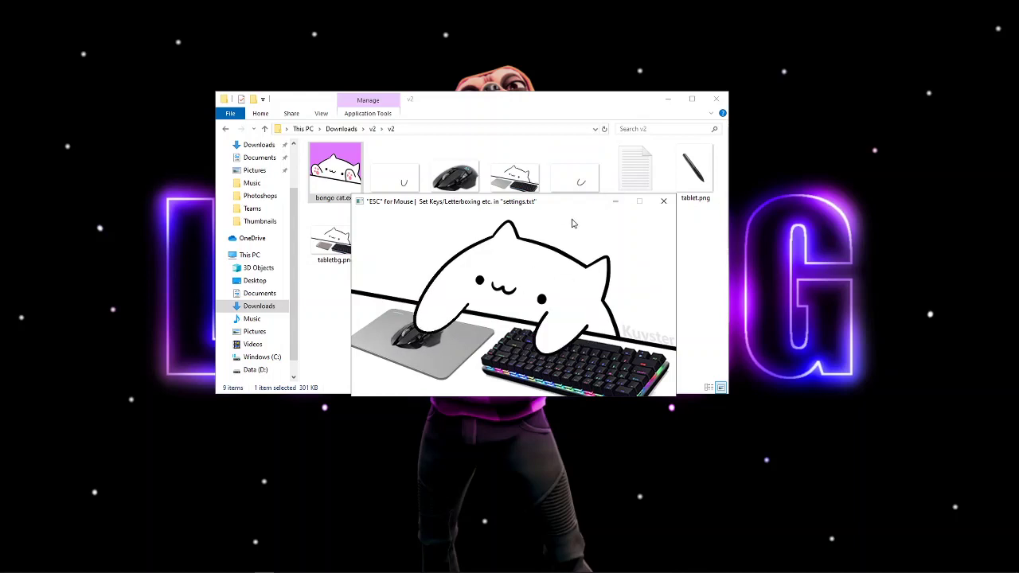
key(w)
key(w)
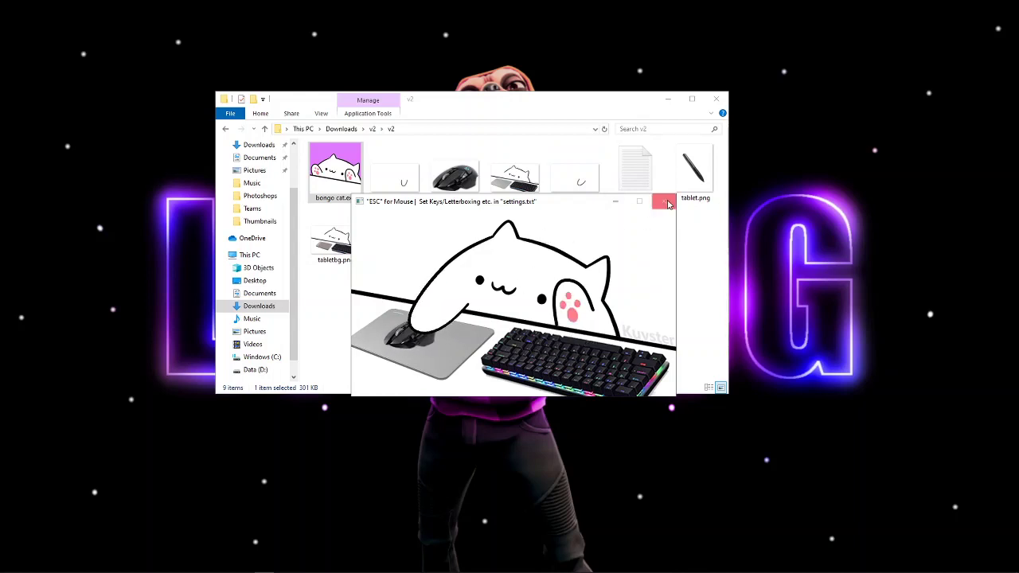
key(w)
key(w)
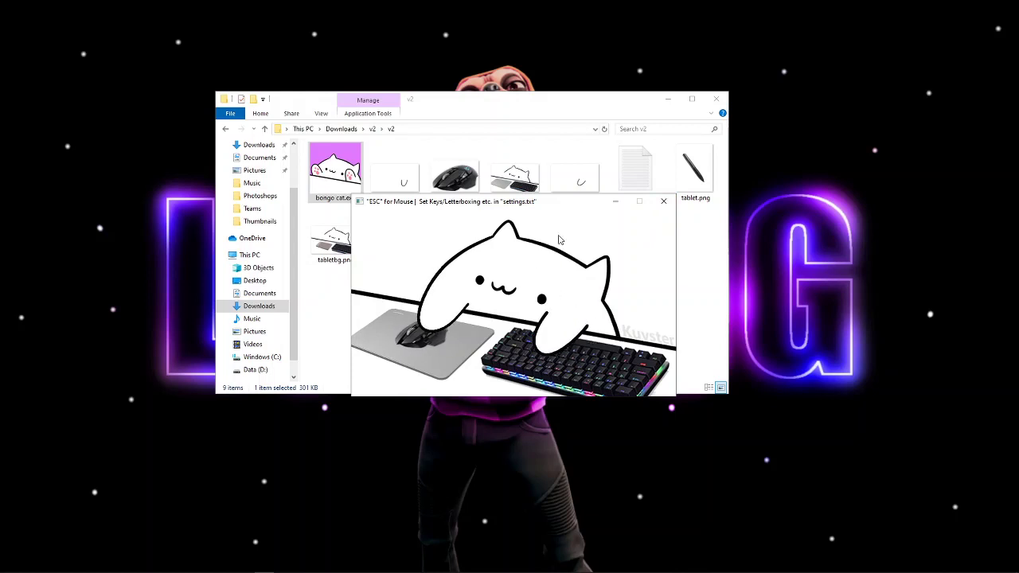
click(663, 201)
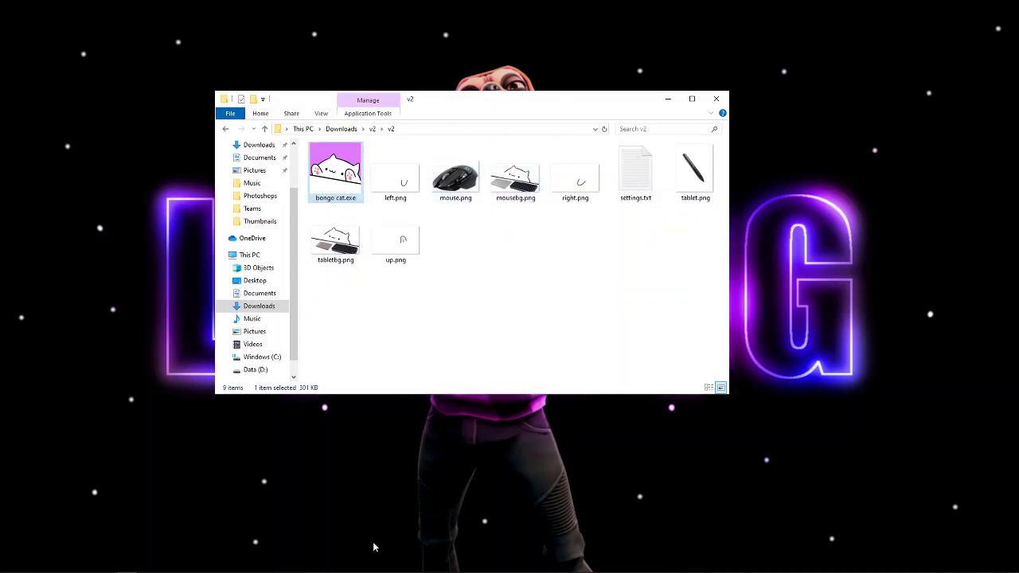
Switch to GIMP and open mousebg.png from the v2 folder in it
click(206, 565)
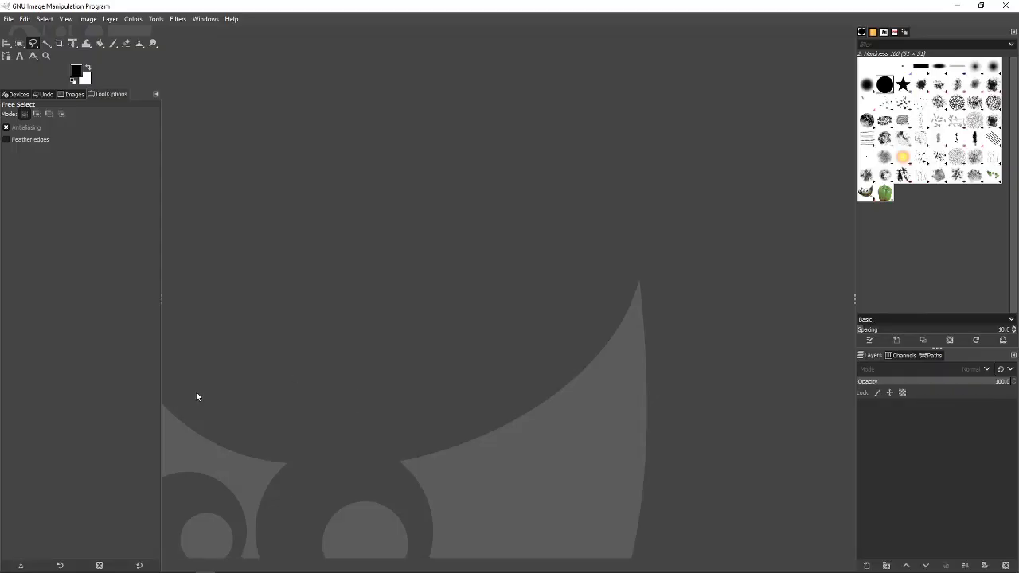
mouse_move(125, 566)
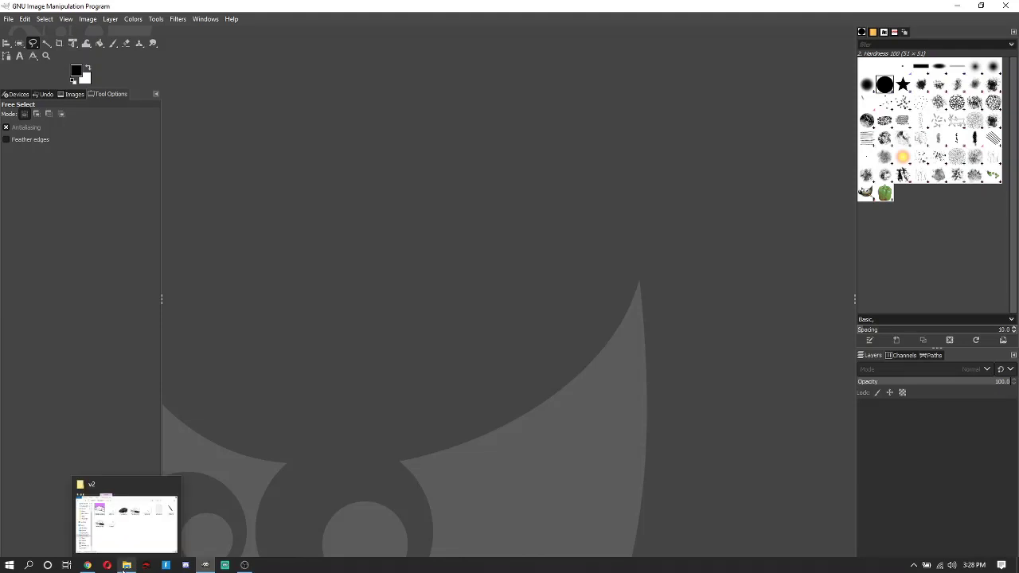
click(131, 530)
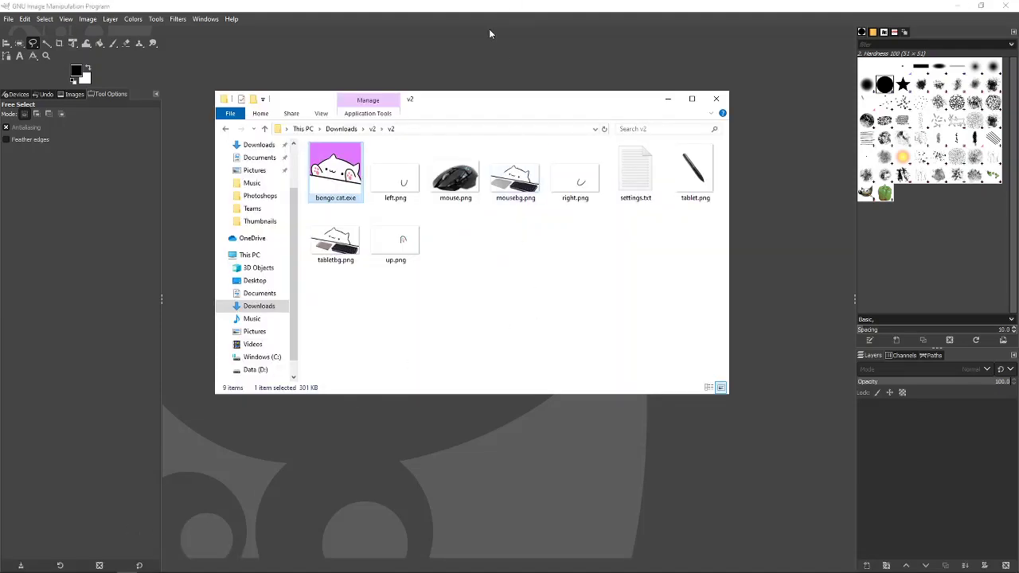
drag(526, 105, 604, 100)
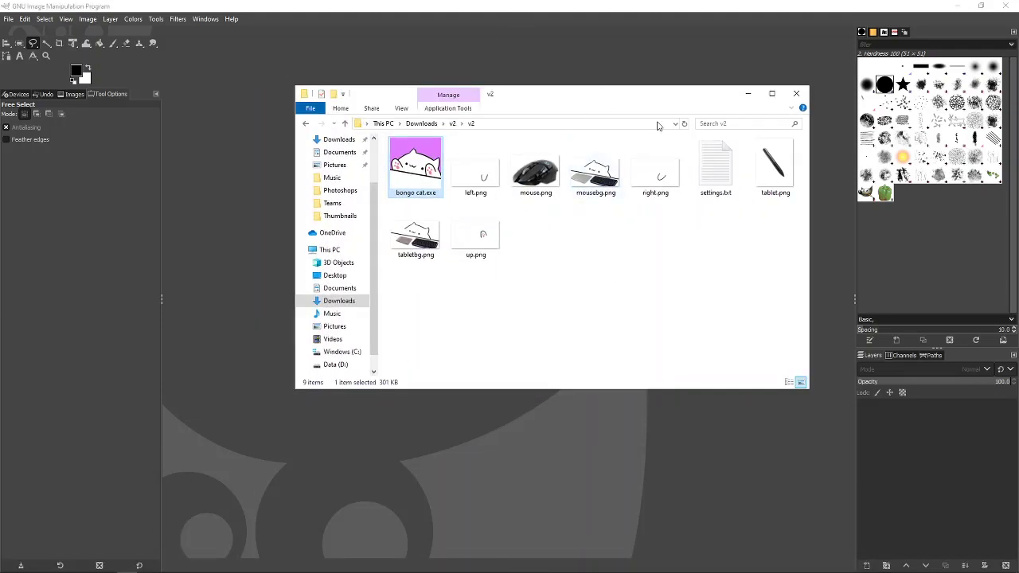
drag(603, 179, 422, 412)
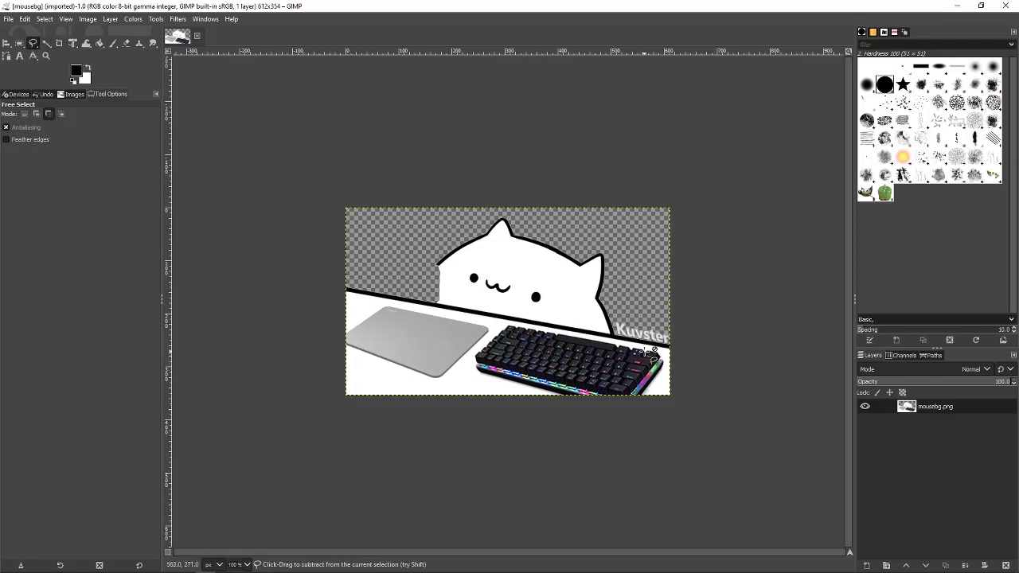
Outline the watermark text above the keyboard with Free Select, cut it out of mousebg.png and clear the selection
ctrl+scroll(641, 351, up, 4)
mouse_move(518, 237)
mouse_down()
mouse_move(535, 278)
mouse_move(565, 298)
mouse_move(741, 324)
mouse_move(722, 270)
mouse_move(608, 237)
mouse_move(543, 226)
mouse_move(519, 237)
mouse_up()
key(Return)
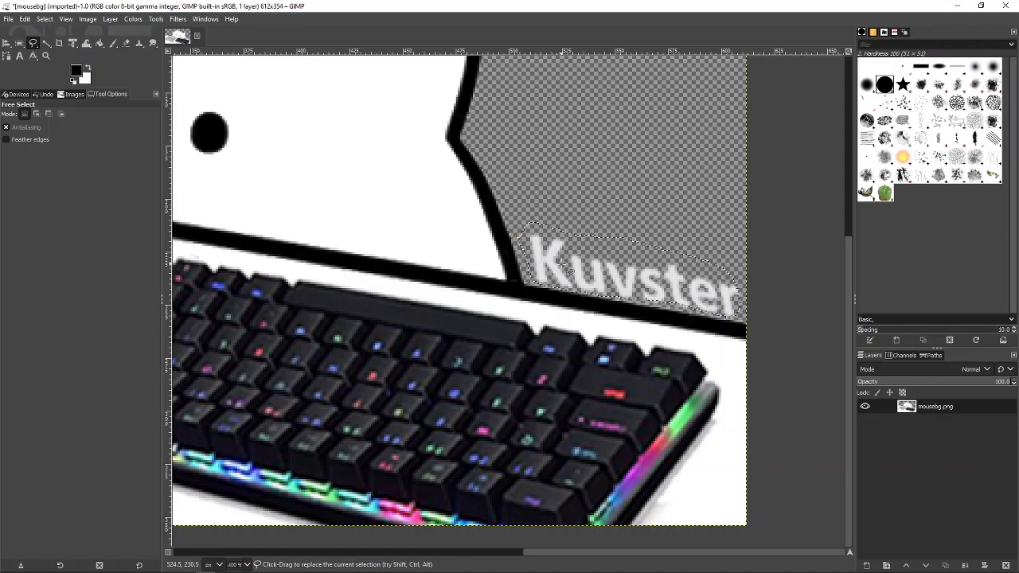
key(ctrl+x)
scroll(593, 257, down, 3)
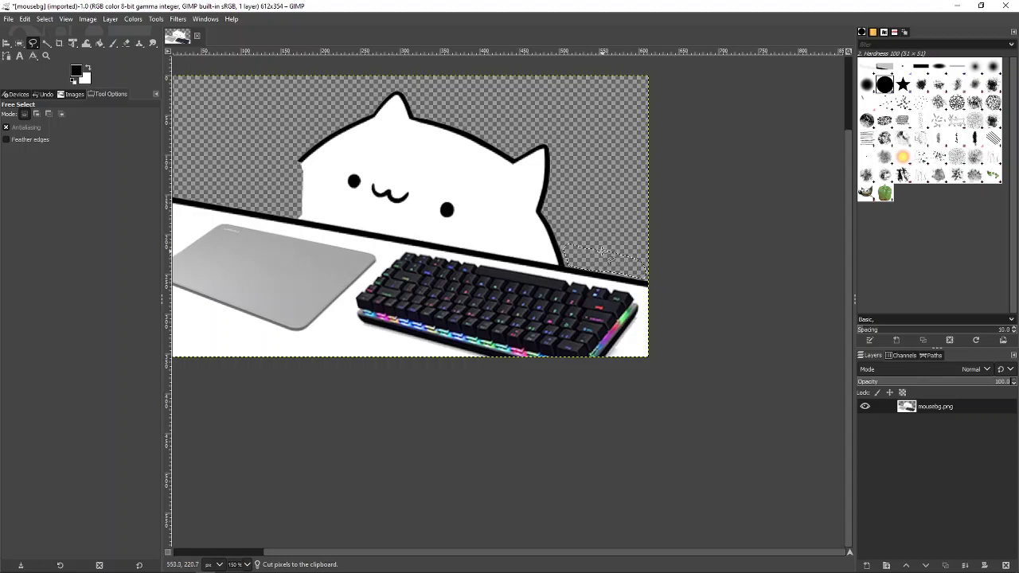
click(44, 18)
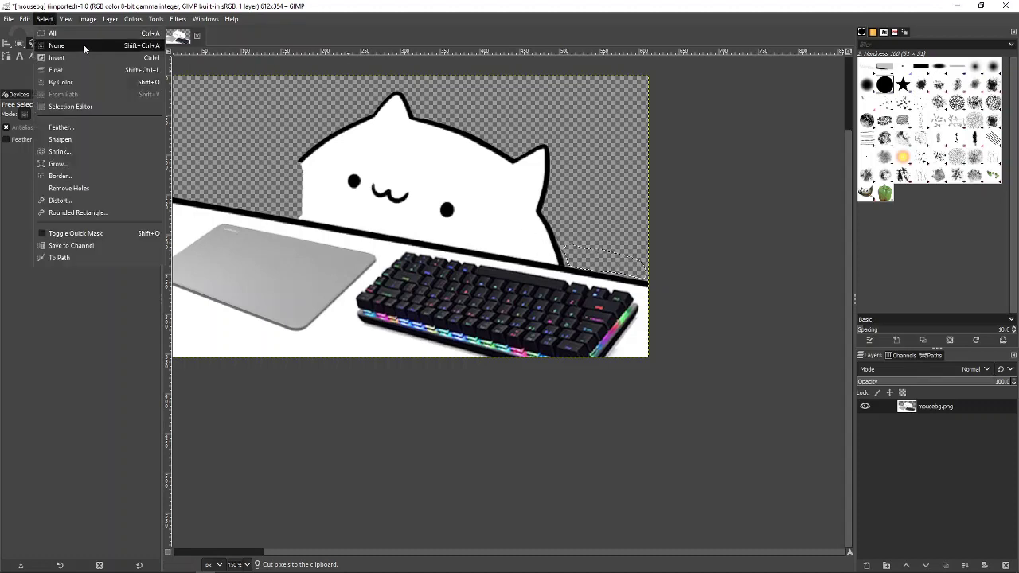
click(79, 54)
drag(625, 552, 569, 540)
scroll(503, 442, up, 2)
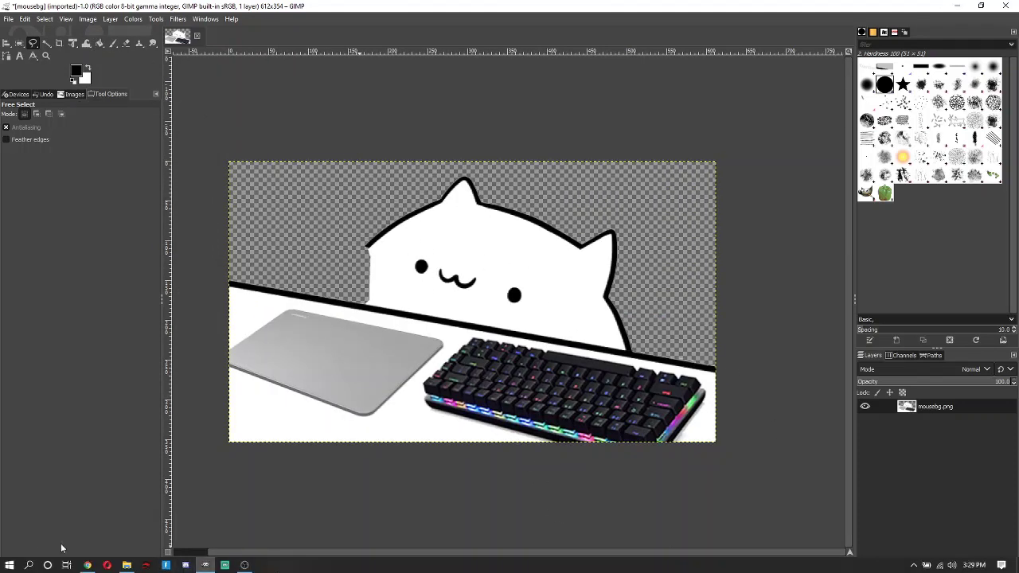
Copy the purple gaming setup image from the Chrome image results and paste it into mousebg in GIMP as a new layer
click(87, 565)
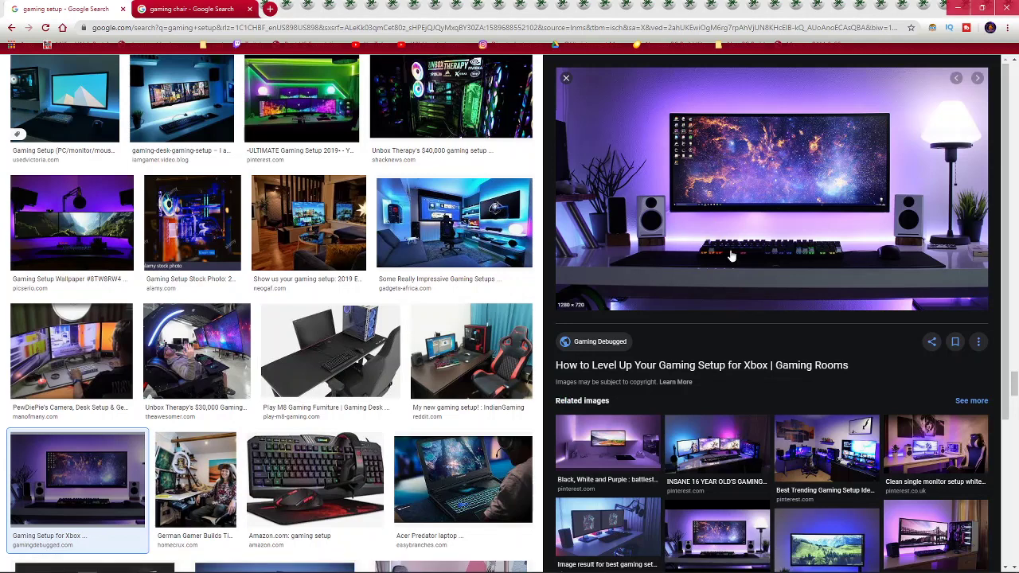
right_click(789, 157)
right_click(663, 162)
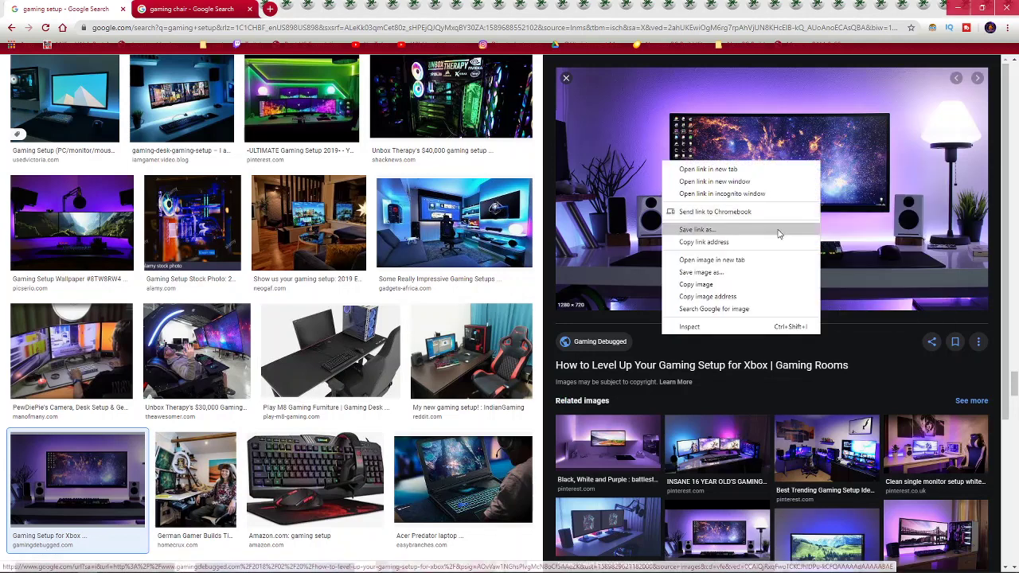
click(724, 285)
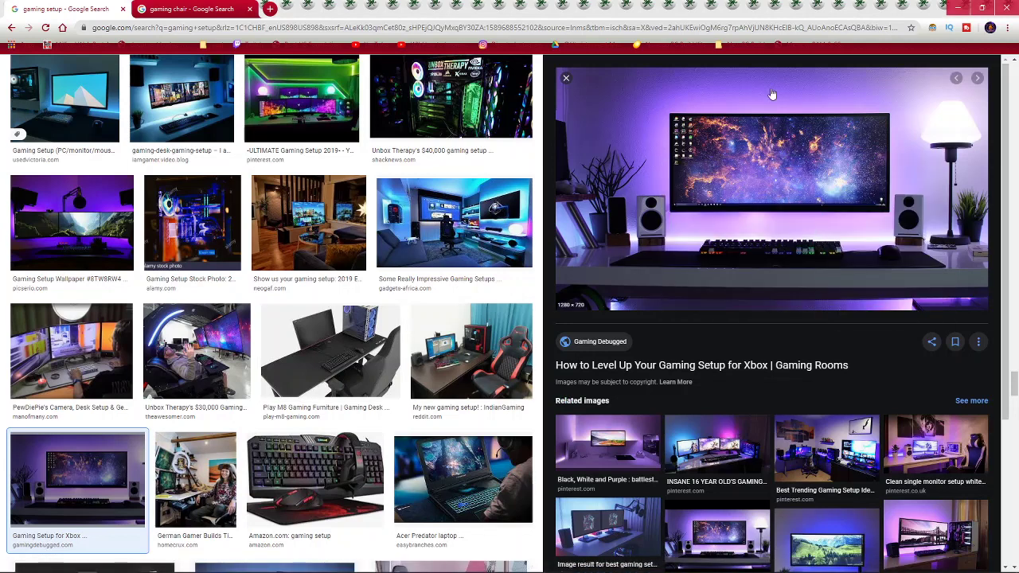
click(957, 7)
key(ctrl+v)
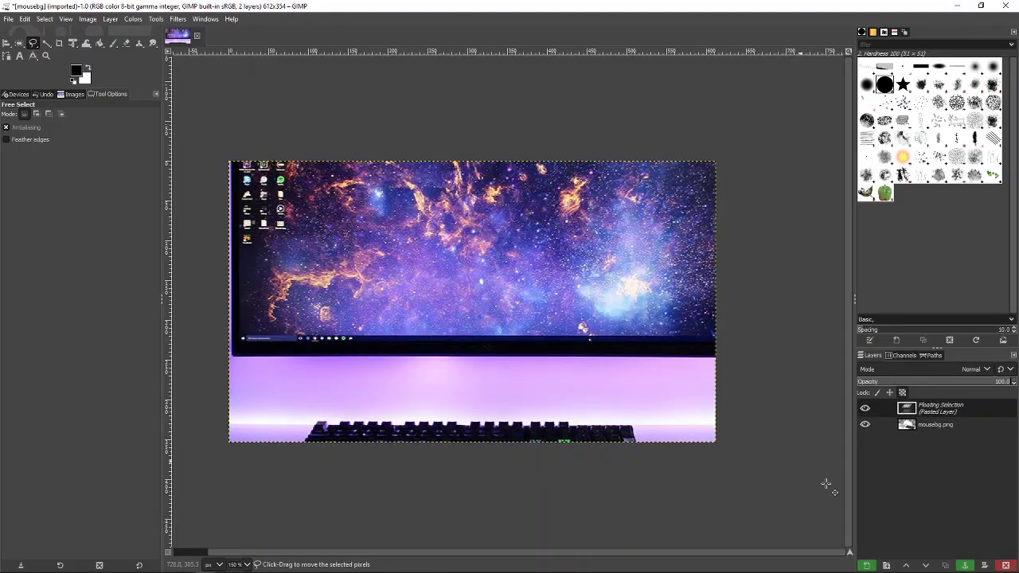
click(867, 566)
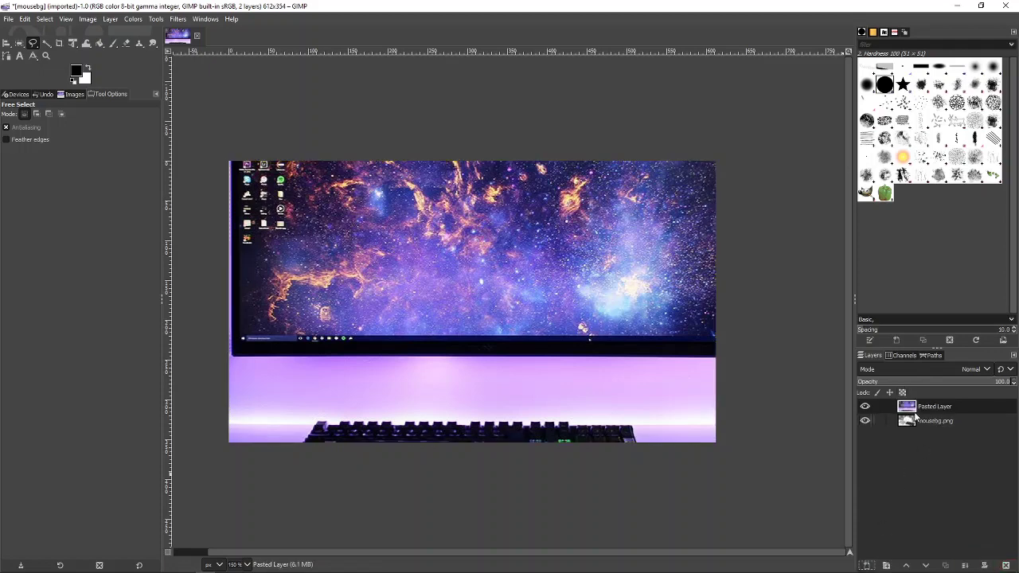
Scale down the pasted gaming setup layer with Unified Transform and position it so it still covers the whole canvas
click(73, 43)
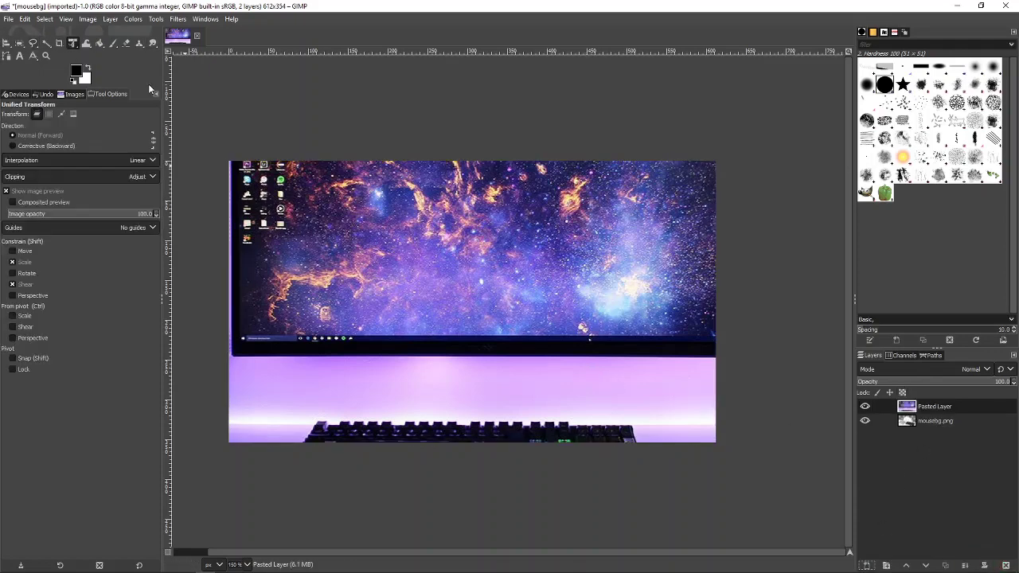
click(350, 226)
scroll(423, 224, down, 3)
mouse_move(430, 158)
mouse_down()
mouse_move(438, 262)
mouse_move(443, 228)
mouse_move(429, 211)
mouse_move(420, 160)
mouse_up()
drag(414, 195, 408, 244)
click(810, 120)
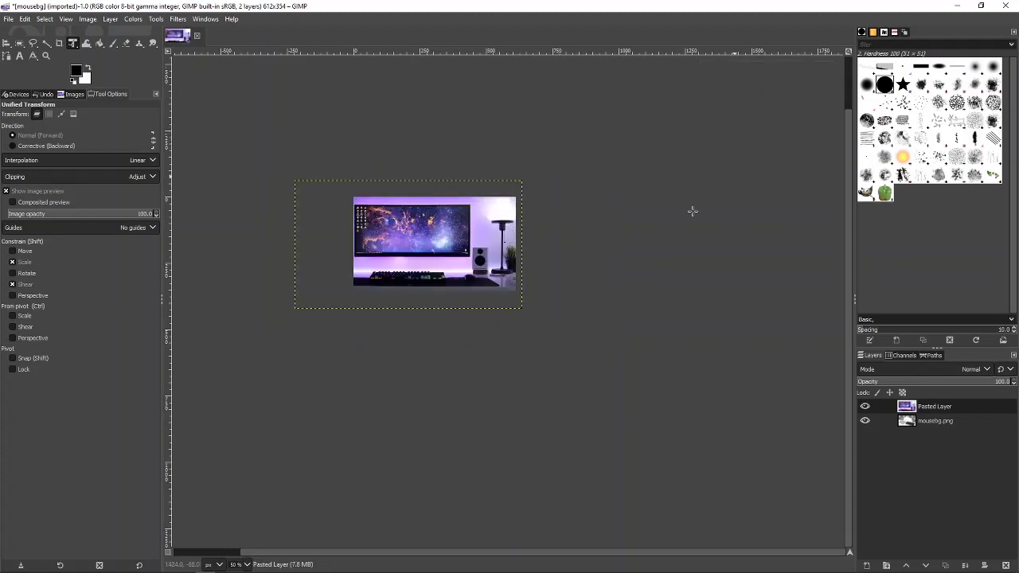
Move the gaming setup layer below the mousebg.png layer so it sits behind the cat
scroll(393, 282, up, 1)
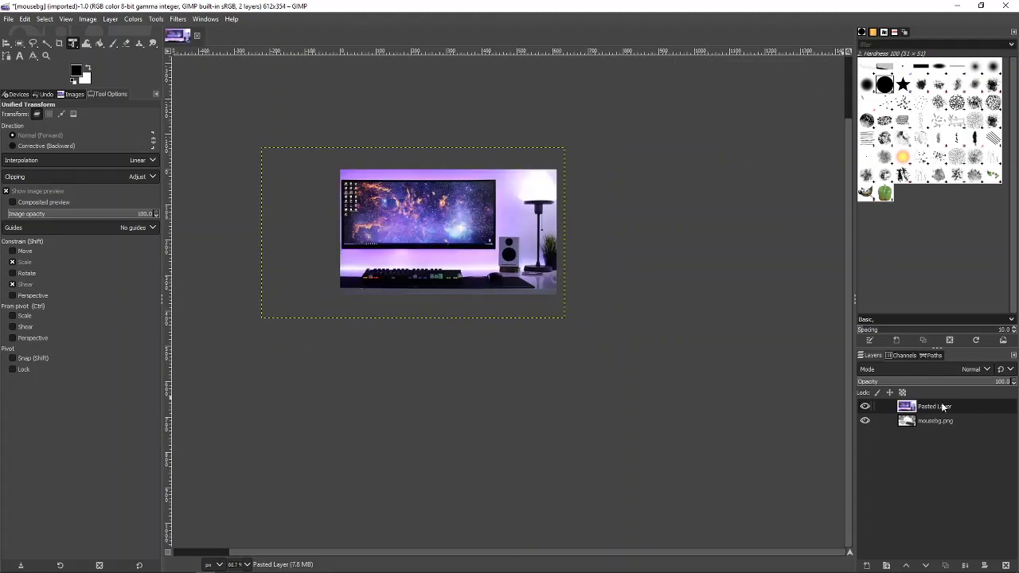
click(925, 564)
scroll(430, 278, up, 1)
scroll(446, 253, up, 2)
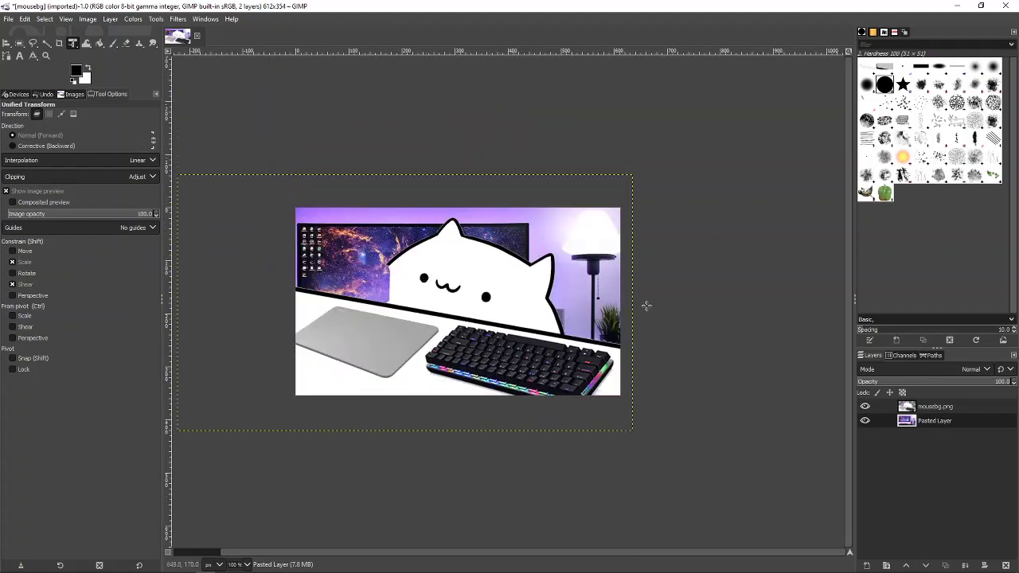
Shift the gaming setup layer up by about 24 px with Unified Transform and apply the transformation
click(375, 261)
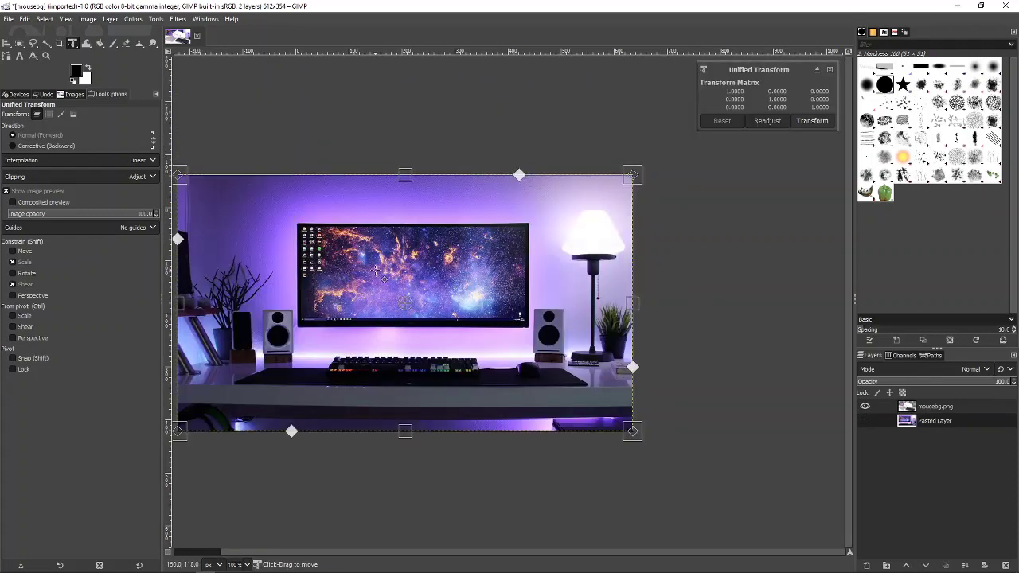
drag(401, 280, 403, 267)
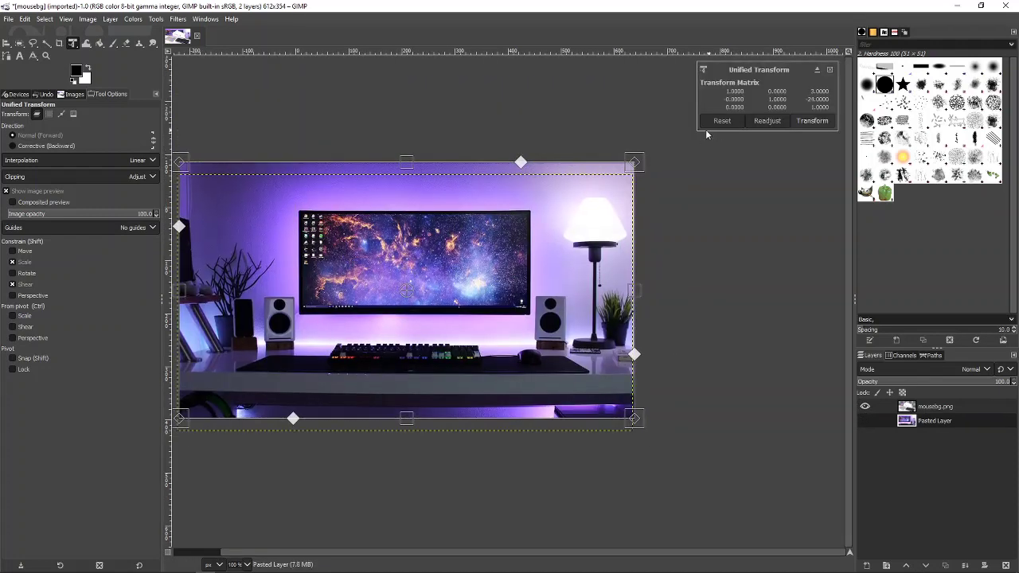
click(812, 121)
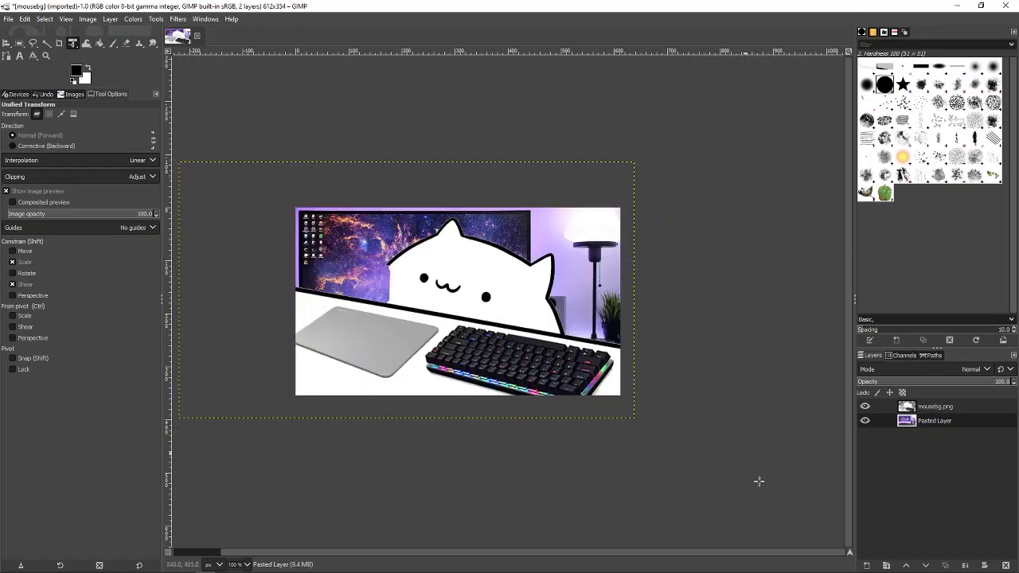
Copy the red and black gaming chair image from Chrome and paste it into the GIMP image as a new layer
mouse_move(215, 570)
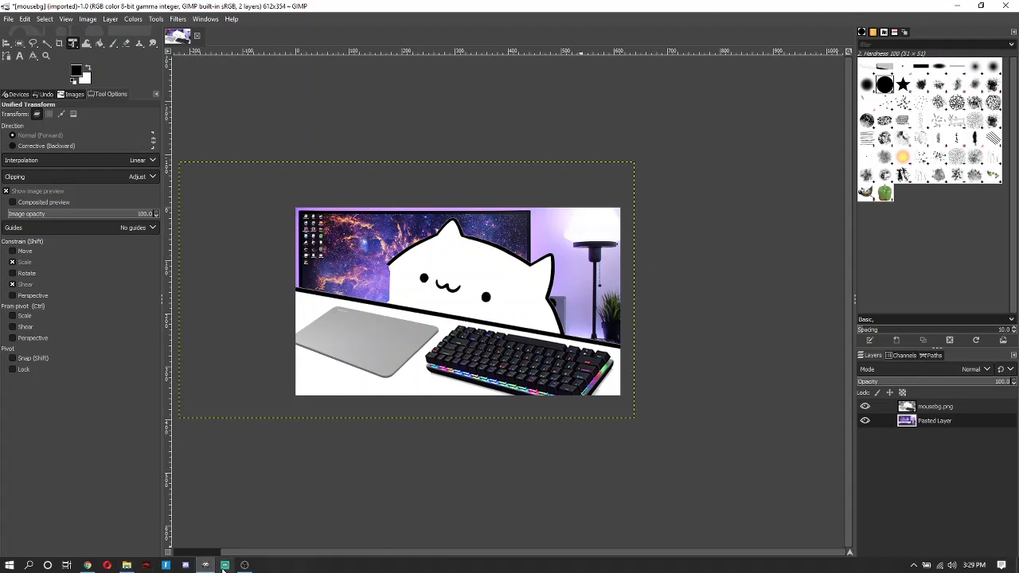
click(128, 566)
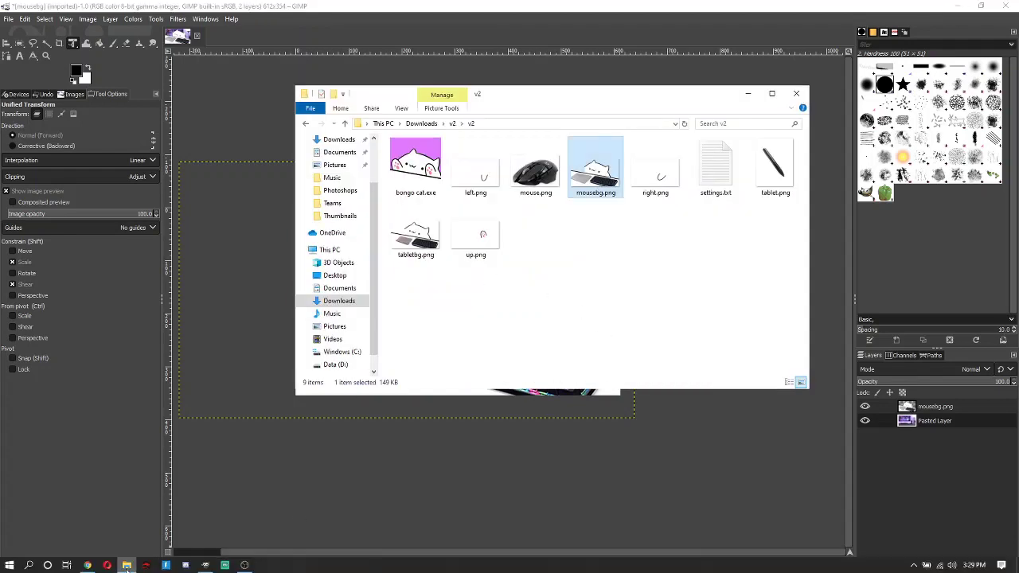
click(87, 565)
key(ctrl+Tab)
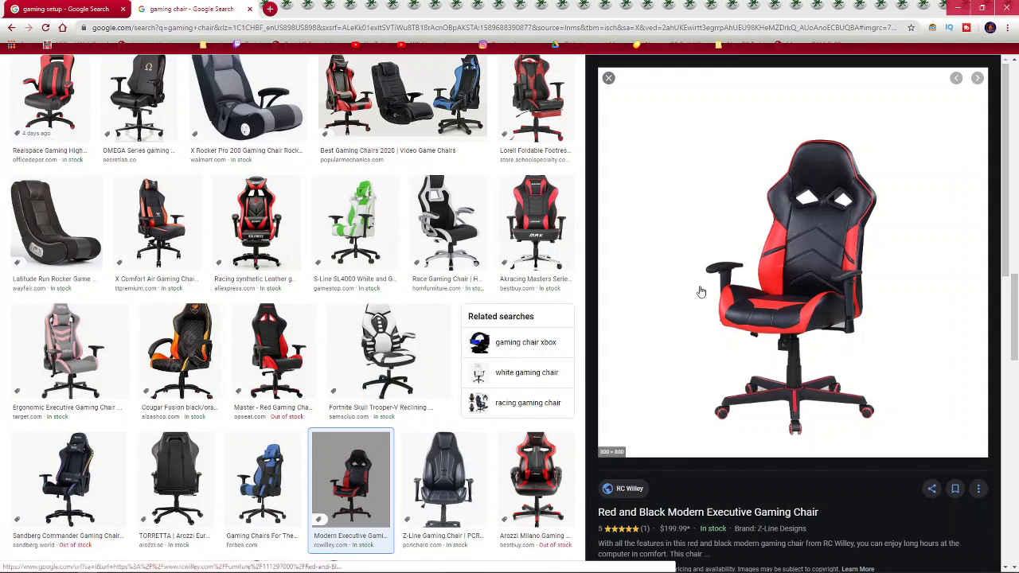
right_click(835, 251)
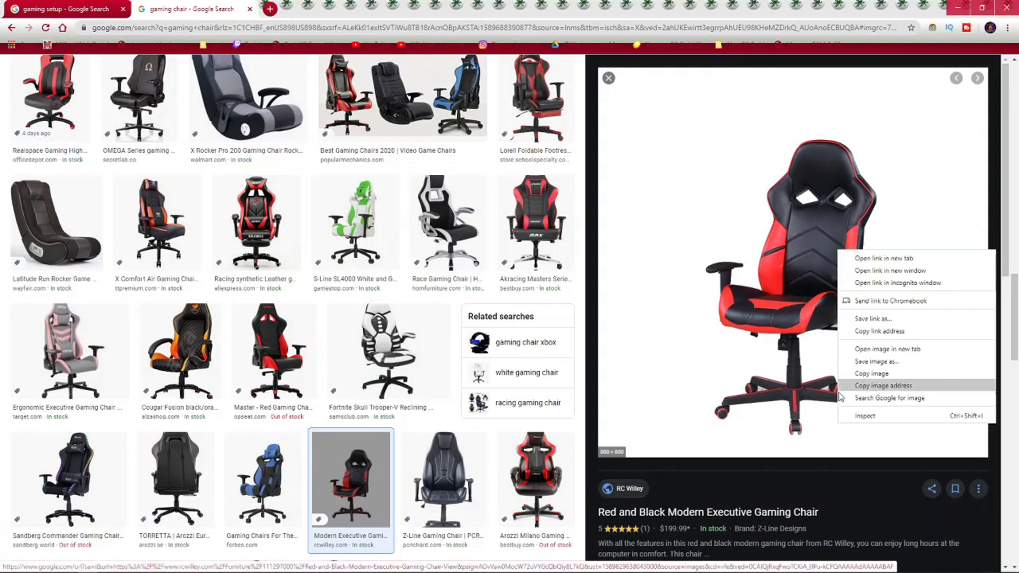
click(884, 371)
mouse_move(184, 565)
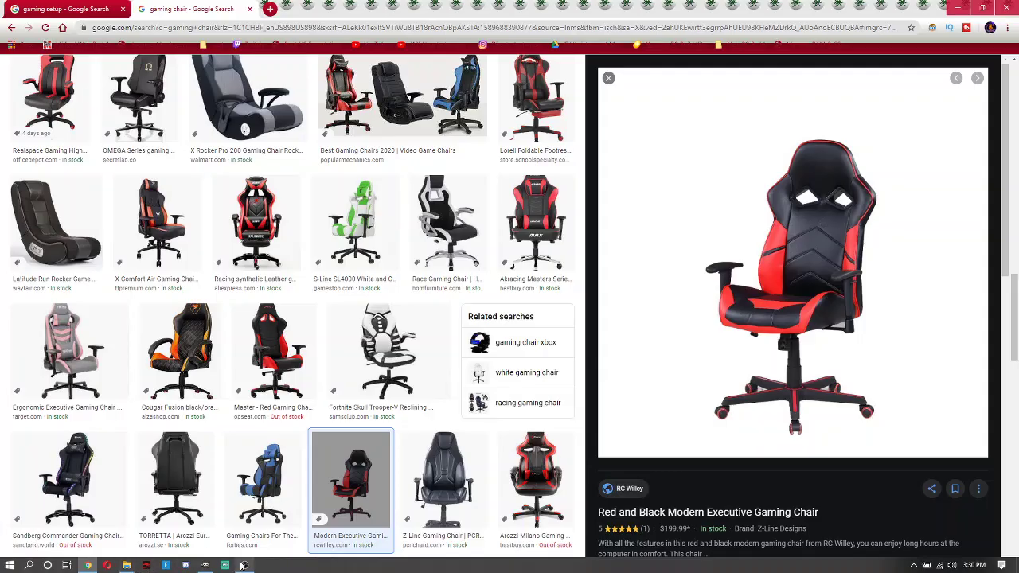
click(204, 564)
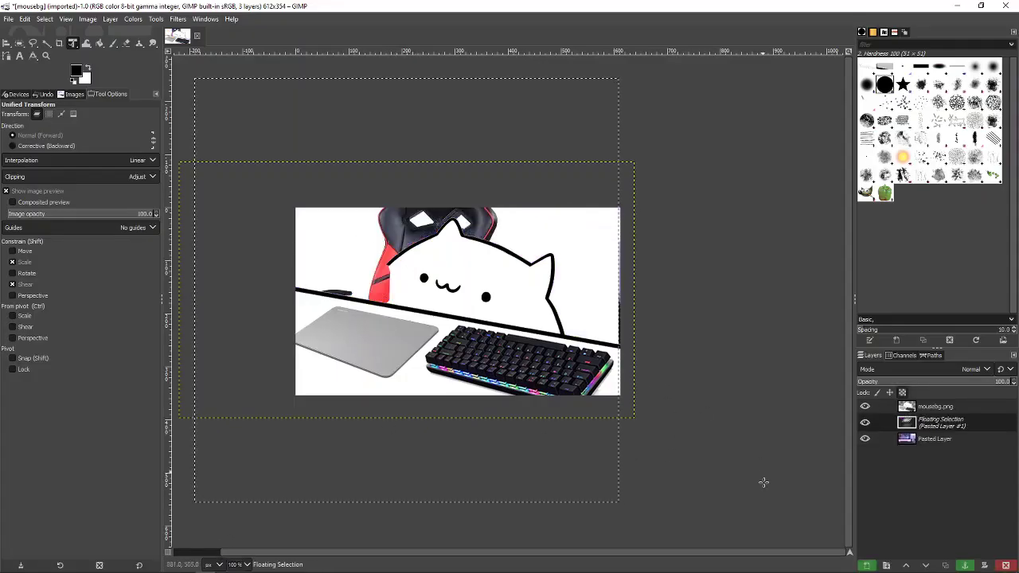
click(867, 565)
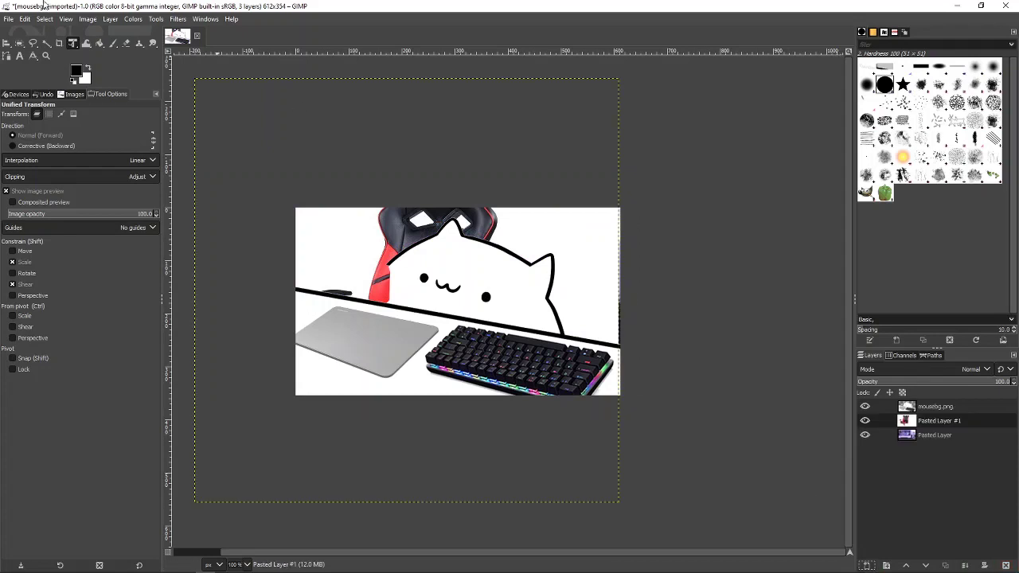
Enlarge the gaming chair layer with Unified Transform and position its backrest behind the cat near the canvas's right edge
click(434, 261)
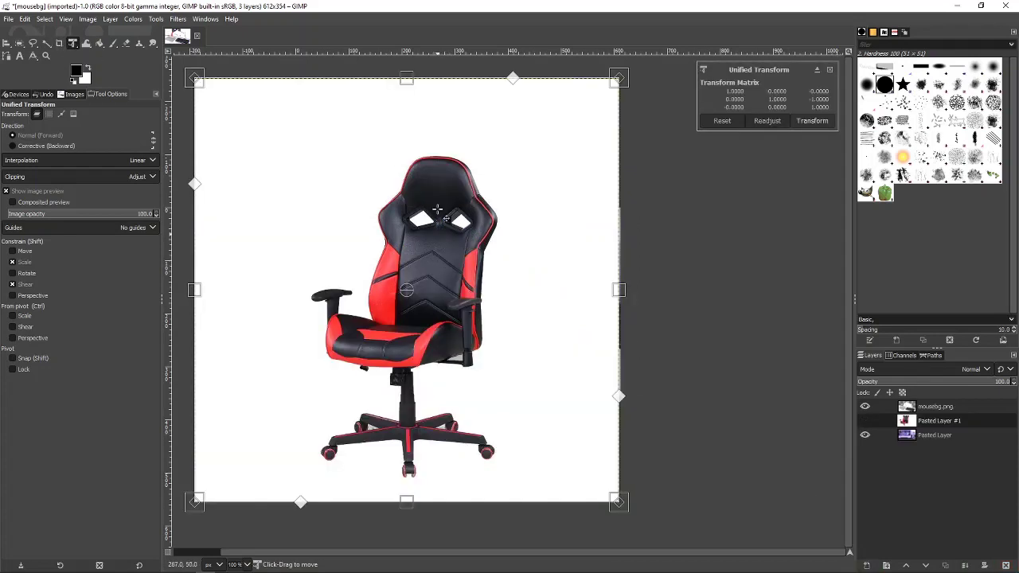
click(813, 121)
drag(499, 274, 614, 280)
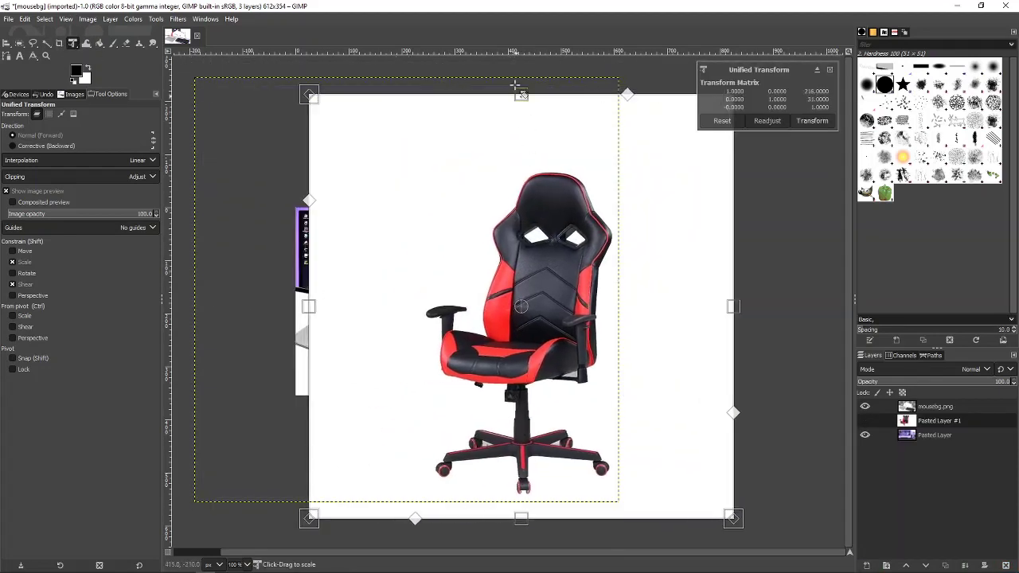
drag(528, 210, 487, 293)
drag(483, 179, 456, 29)
drag(499, 204, 509, 395)
drag(469, 213, 473, 180)
drag(516, 402, 527, 278)
click(812, 120)
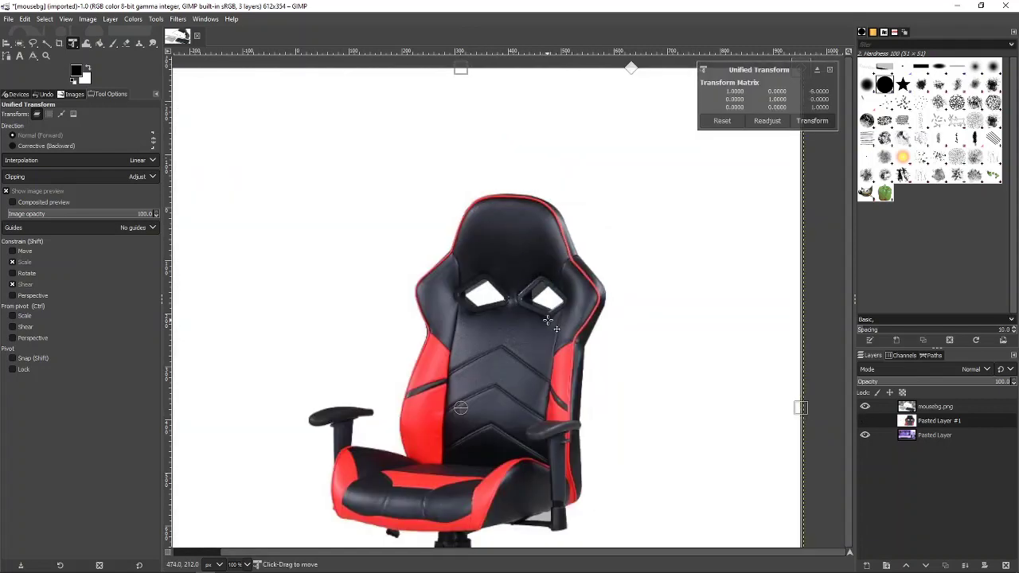
drag(548, 321, 559, 319)
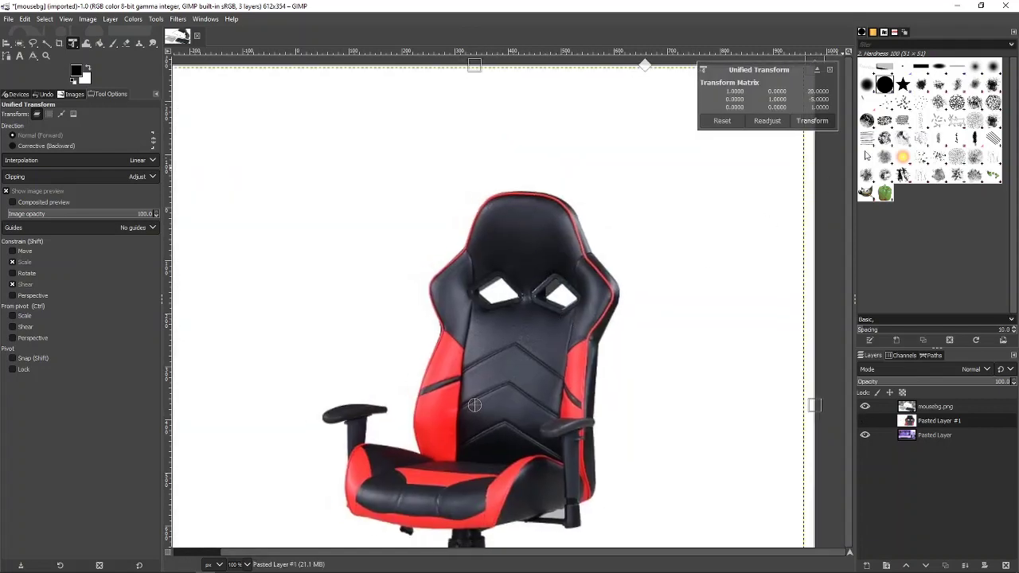
click(830, 120)
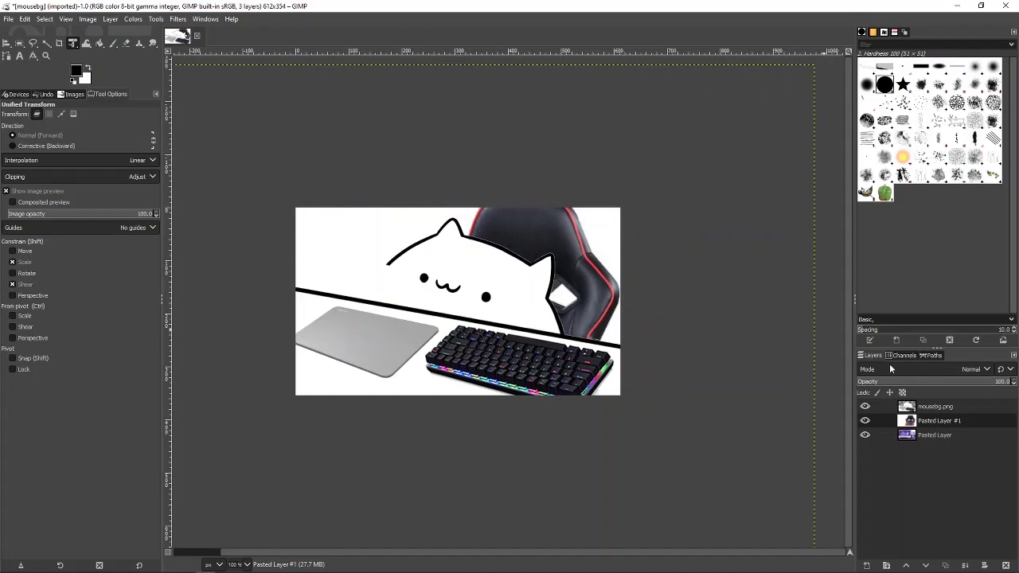
Select the white background around the gaming chair and in its backrest opening with Fuzzy Select and cut it out
click(47, 44)
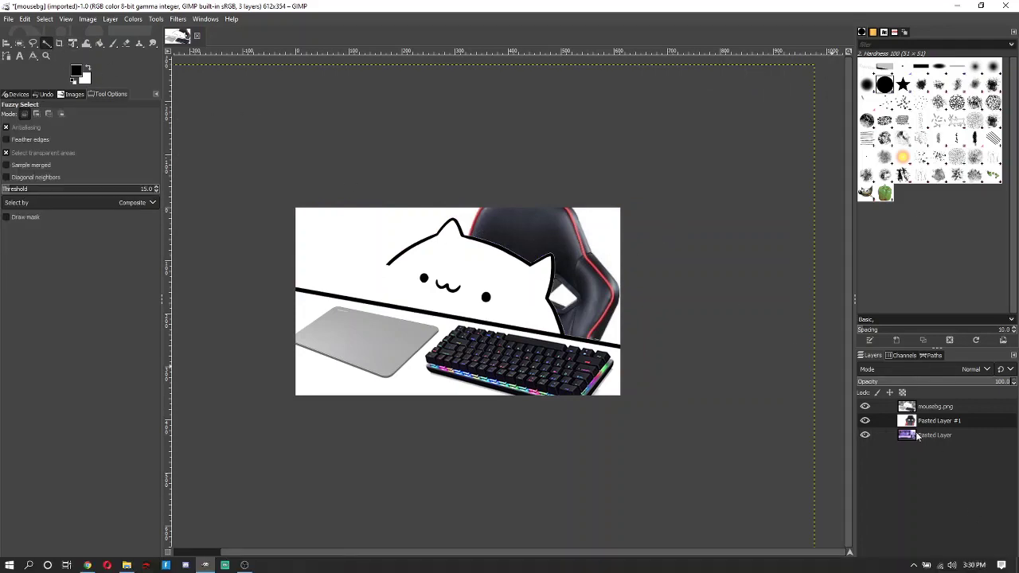
click(362, 238)
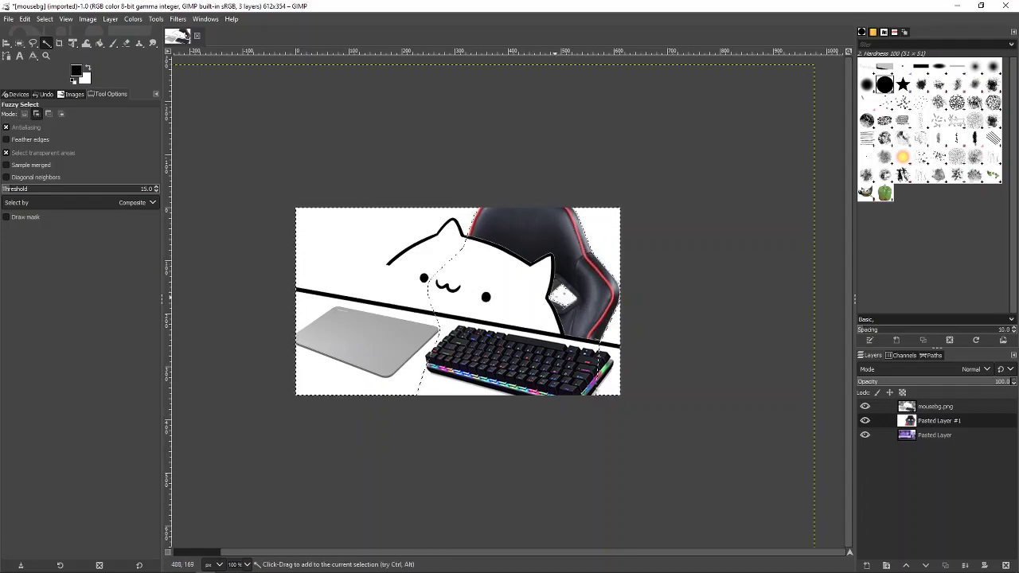
key(ctrl+x)
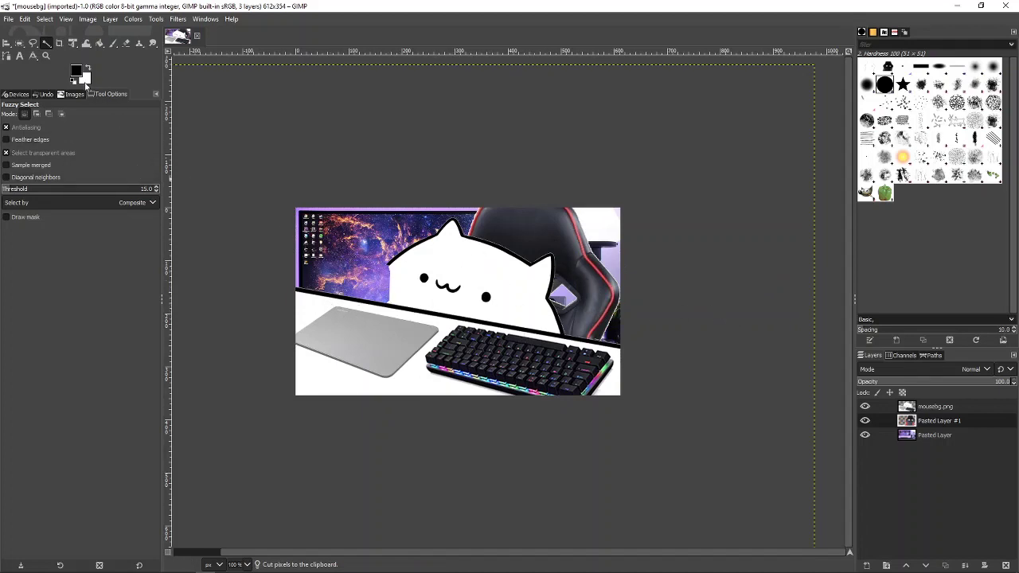
click(34, 44)
click(61, 44)
click(46, 43)
click(421, 385)
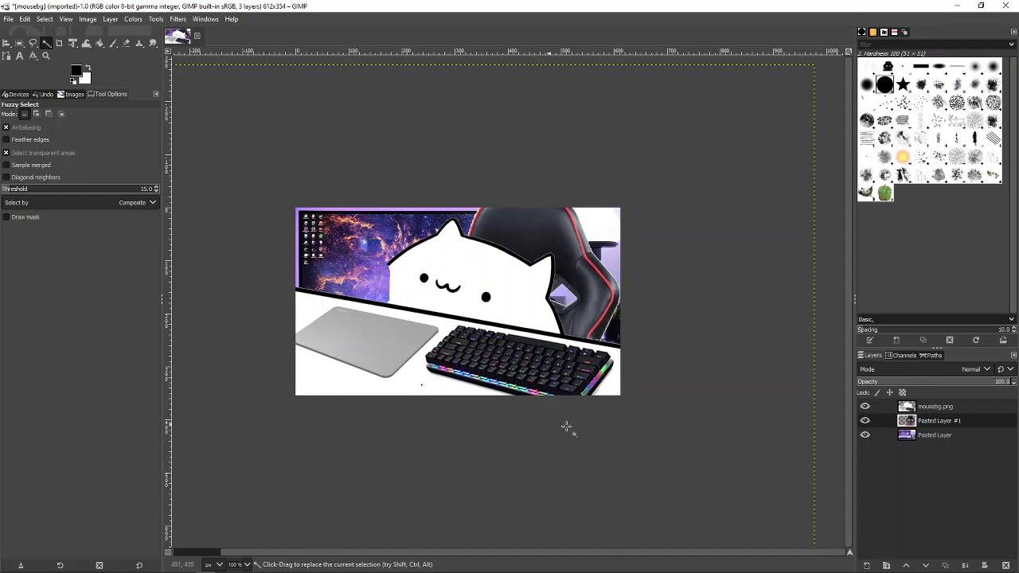
On the mousebg.png layer, select the white desk area with Fuzzy Select and fill it with the black foreground colour
click(928, 408)
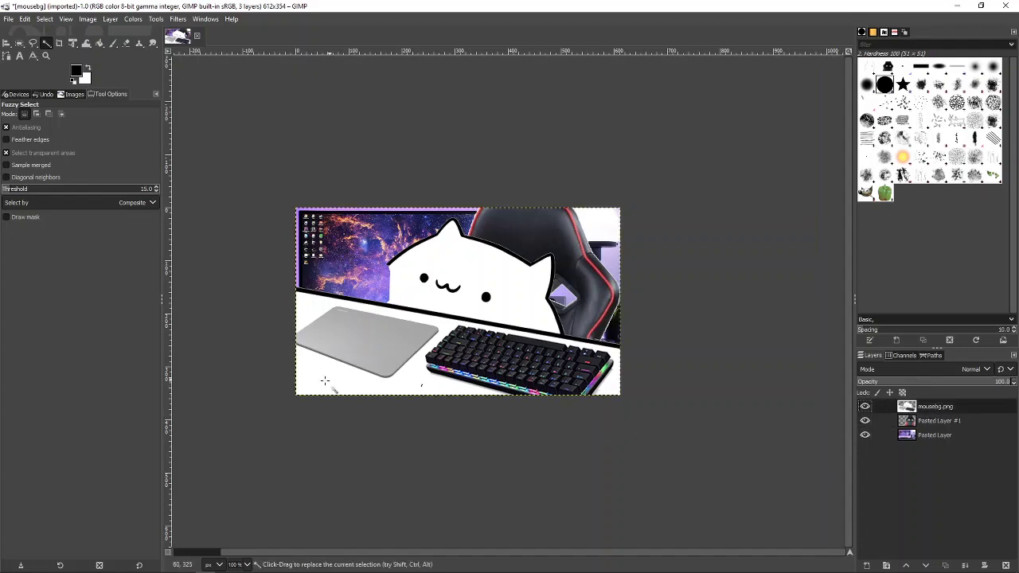
click(380, 385)
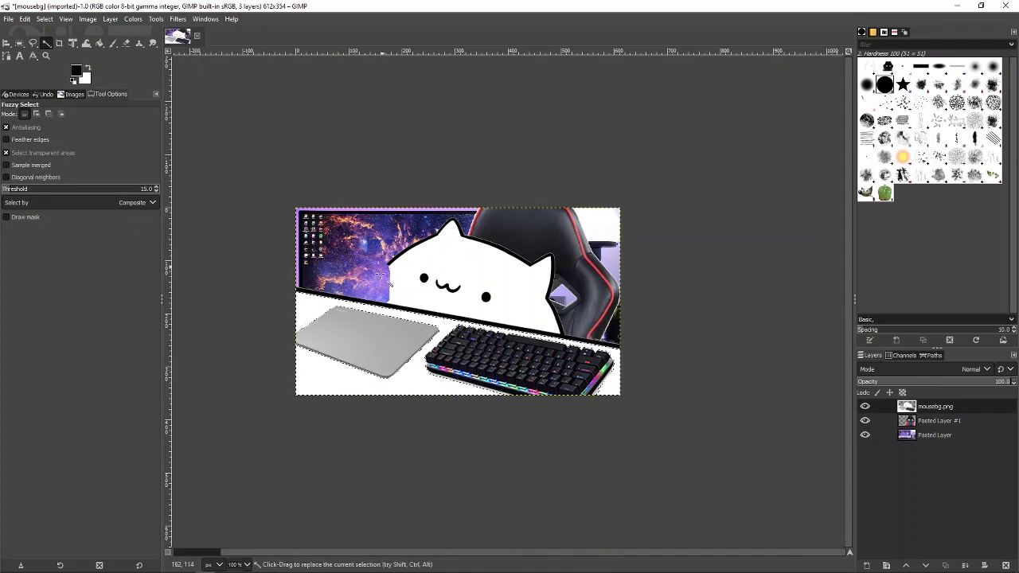
right_click(489, 300)
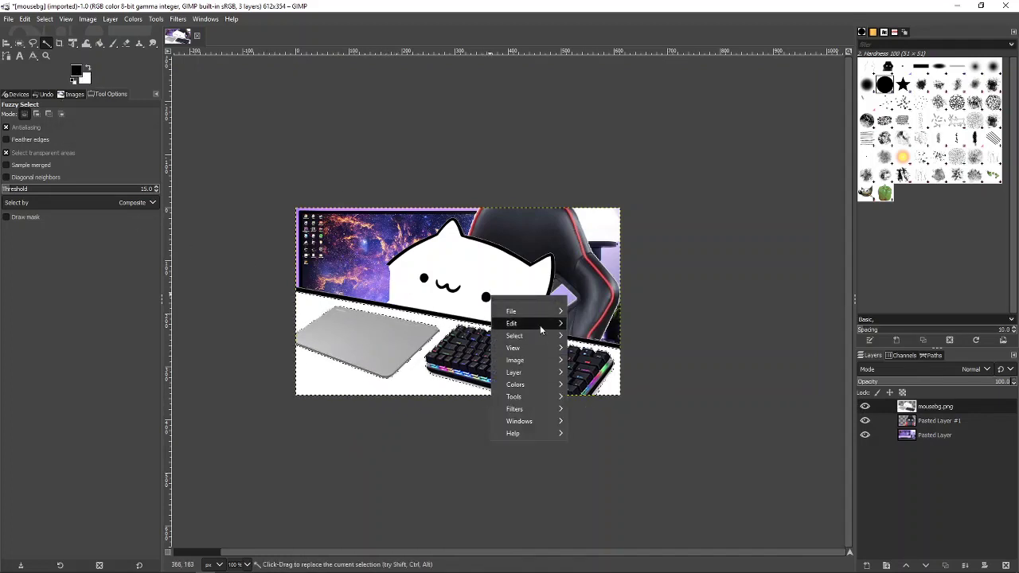
mouse_move(539, 325)
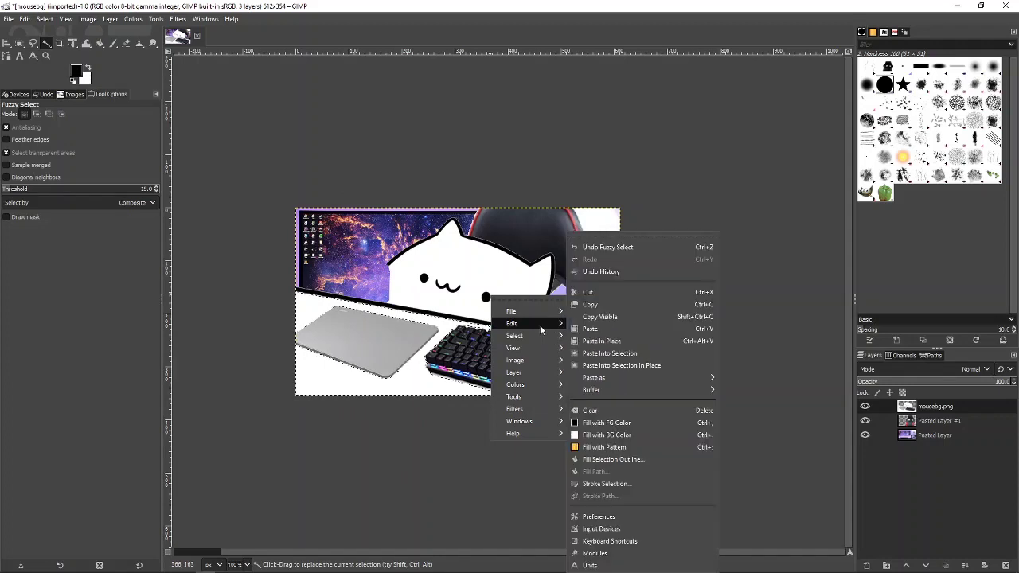
click(635, 421)
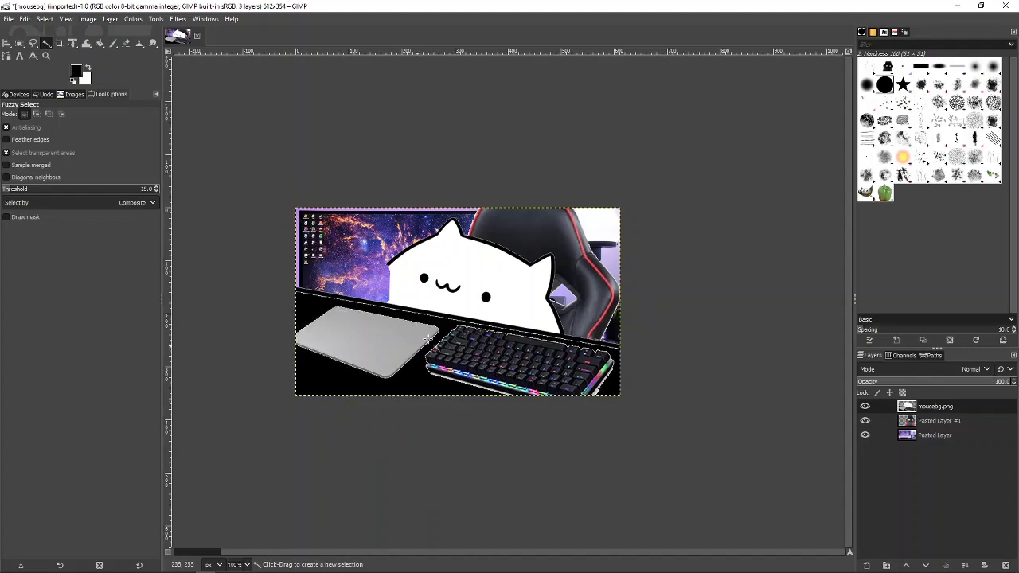
Outline the white strip below the keyboard's front edge with Free Select and fill it with the black foreground colour
click(32, 43)
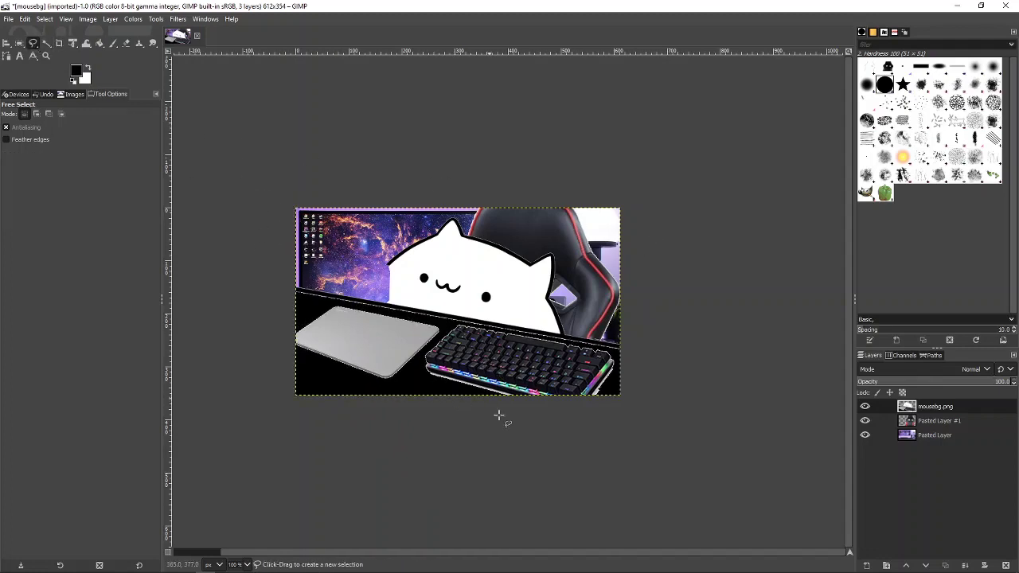
scroll(476, 377, up, 3)
scroll(476, 376, up, 1)
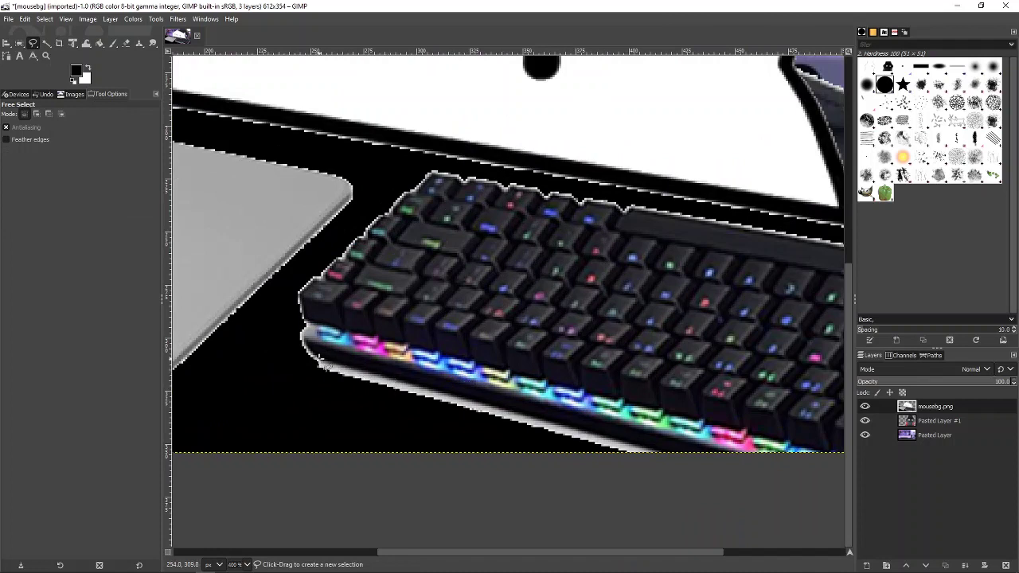
click(660, 453)
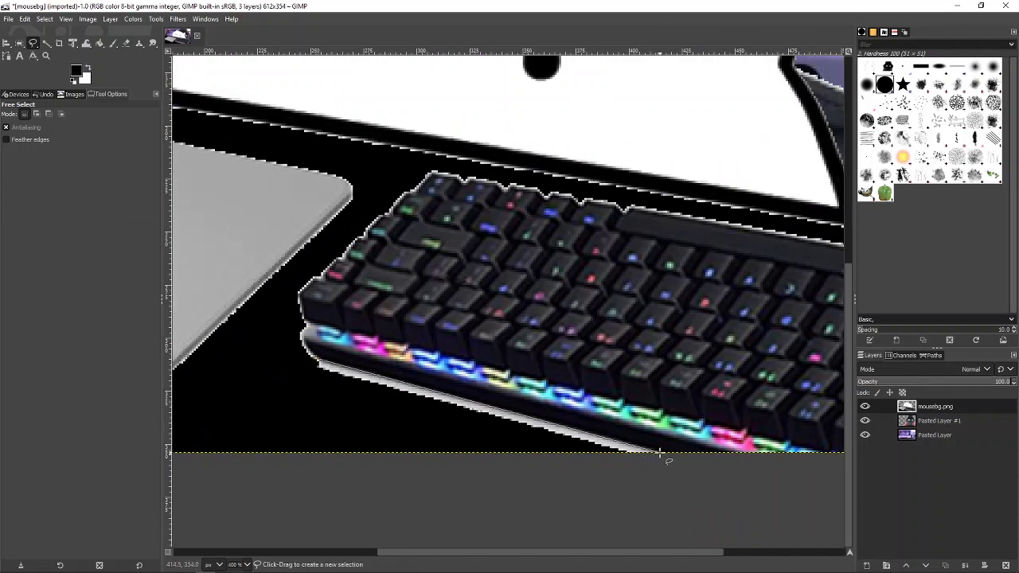
mouse_move(651, 493)
mouse_down()
mouse_move(295, 398)
mouse_move(305, 357)
mouse_move(318, 362)
mouse_up()
key(Return)
right_click(405, 413)
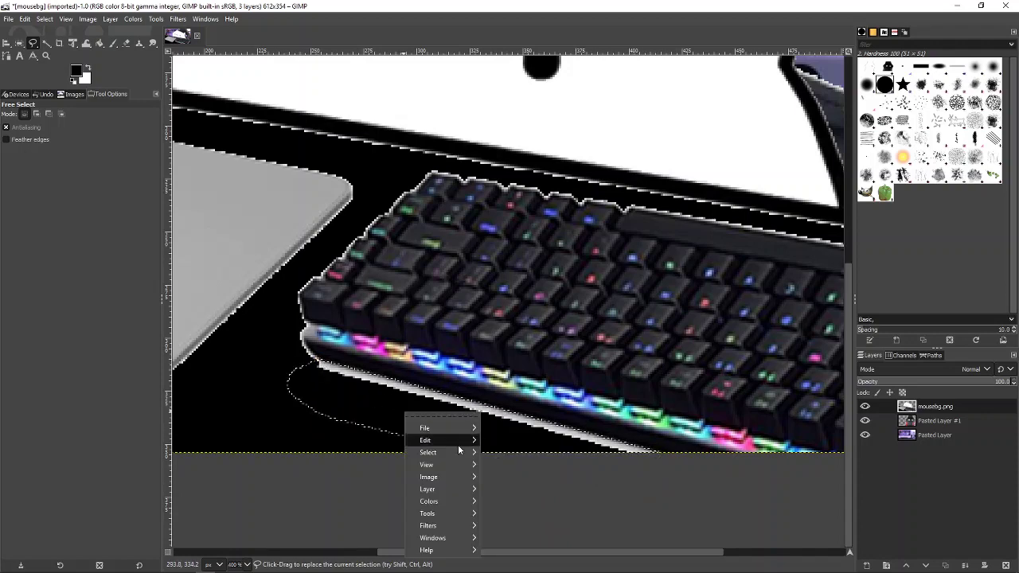
mouse_move(458, 441)
click(520, 434)
Outline the white edge beside the keyboard's right-hand end with Free Select and fill it with the black foreground colour
scroll(605, 414, up, 3)
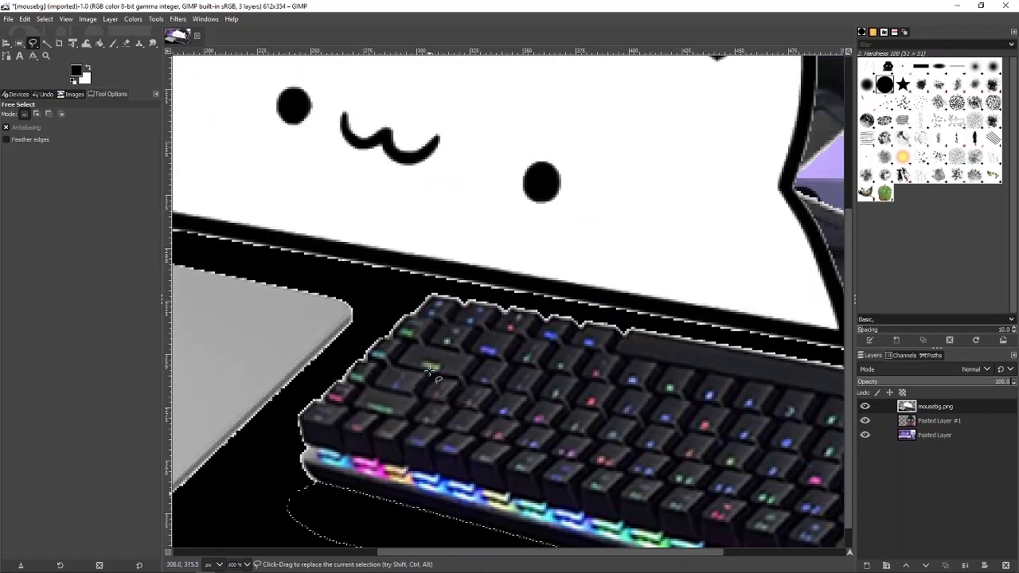
scroll(604, 415, right, 5)
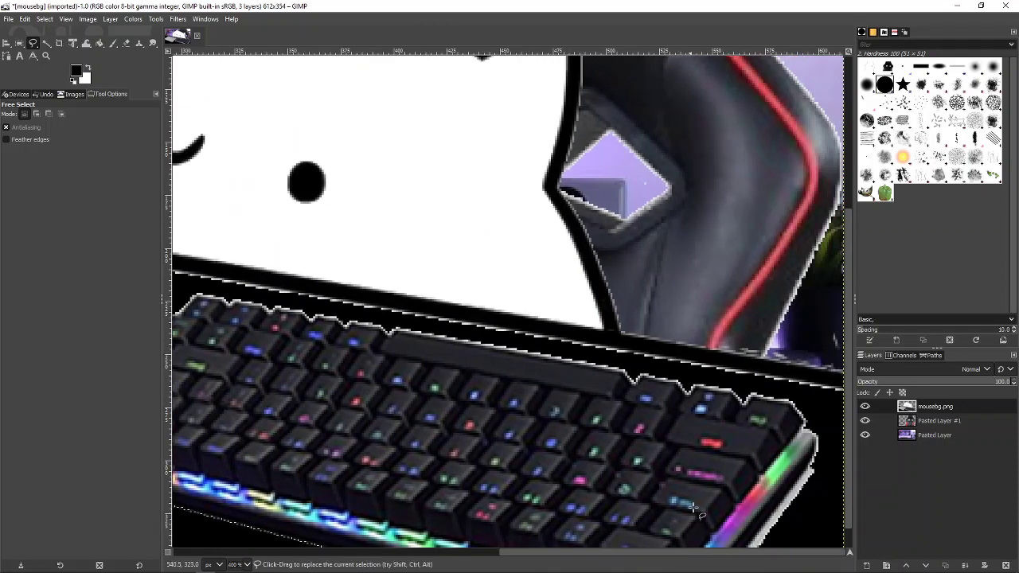
scroll(784, 498, down, 1)
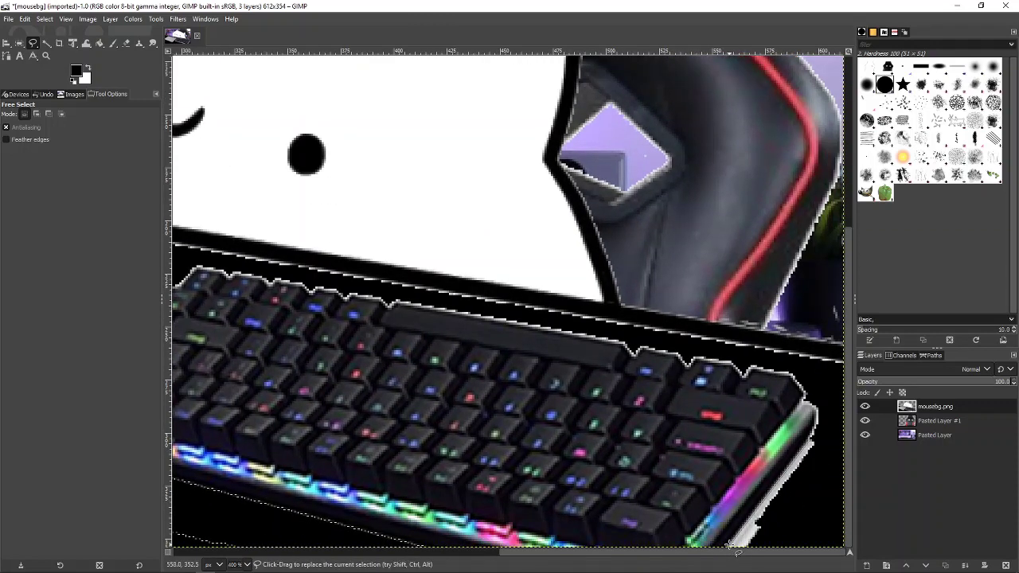
scroll(739, 509, down, 3)
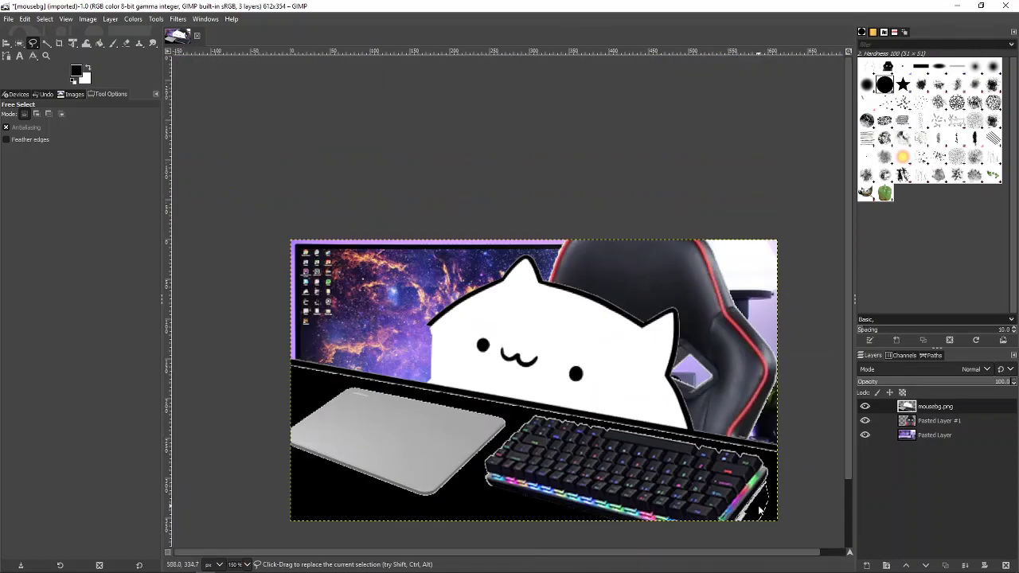
right_click(760, 508)
click(875, 424)
Examine the black desk and the keyboard's outline for leftover white areas, up close and as a whole
scroll(678, 446, down, 3)
key(u)
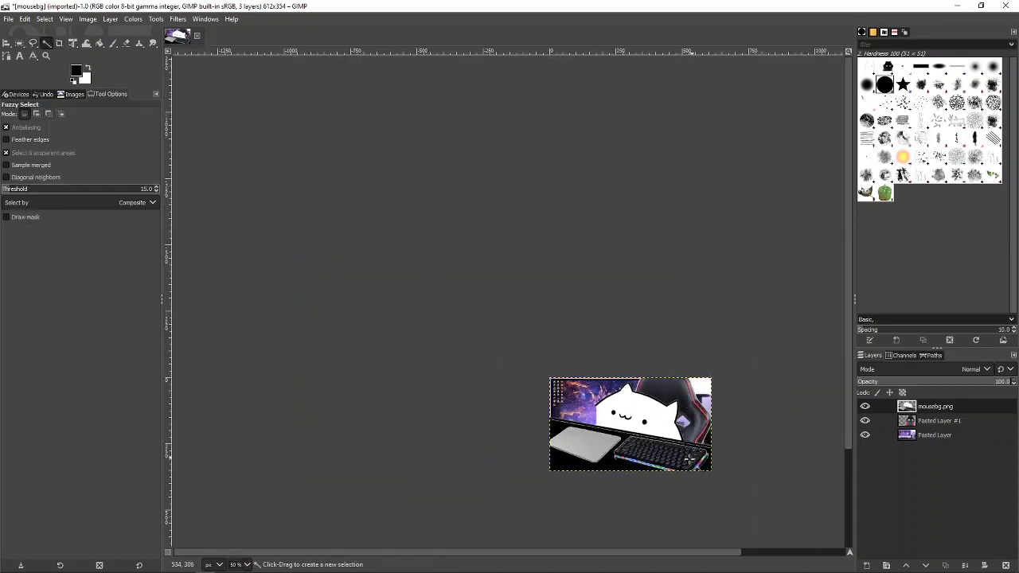
scroll(690, 459, up, 3)
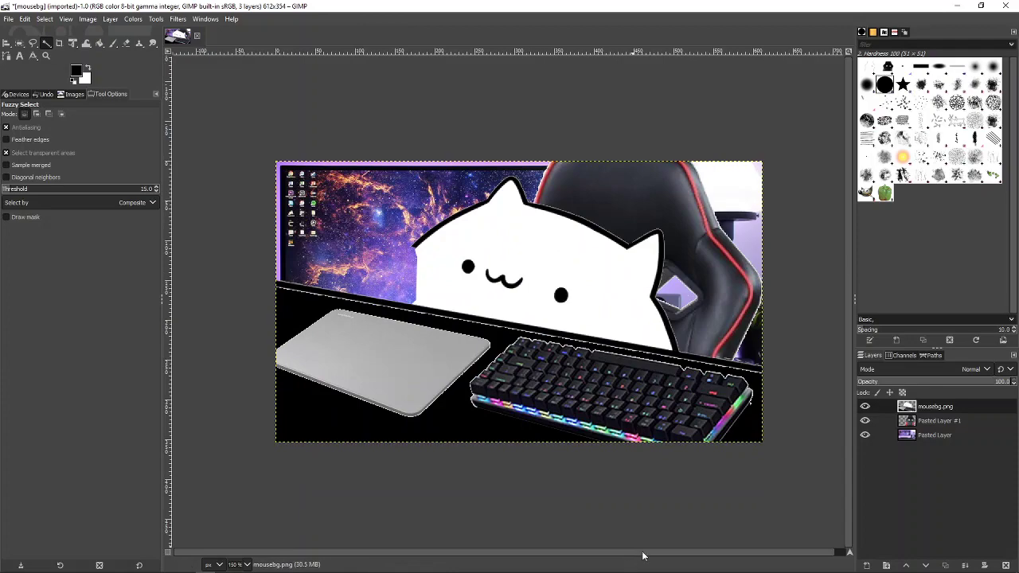
drag(642, 555, 653, 554)
scroll(545, 471, down, 1)
scroll(545, 471, up, 3)
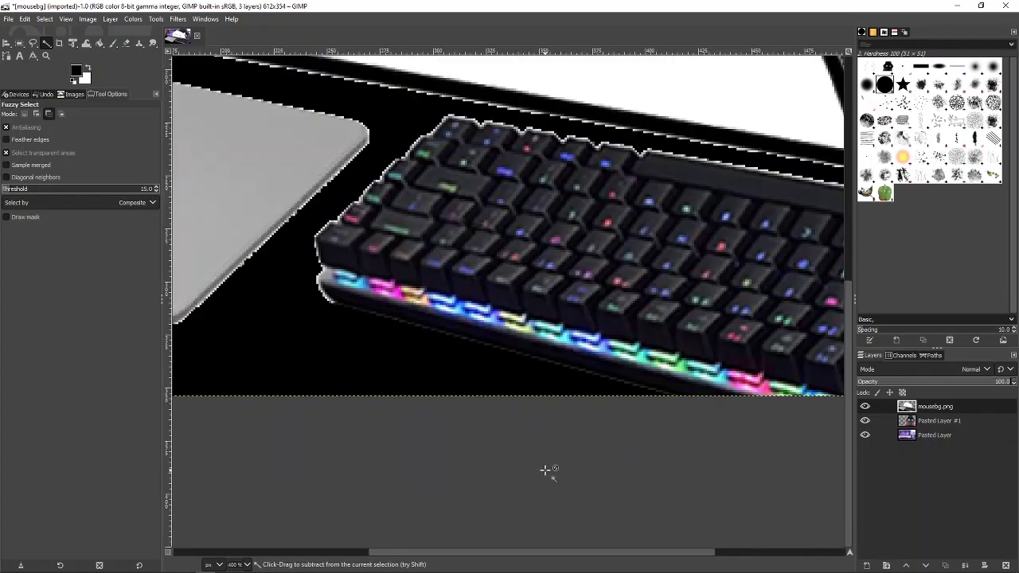
scroll(545, 470, down, 3)
scroll(544, 482, up, 4)
scroll(543, 493, down, 4)
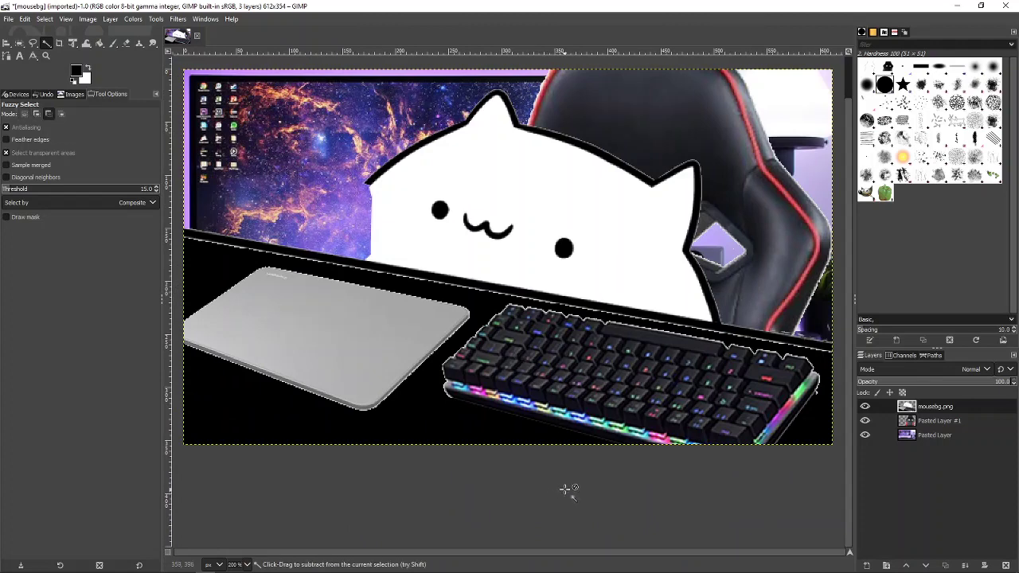
scroll(567, 489, down, 2)
scroll(566, 489, up, 1)
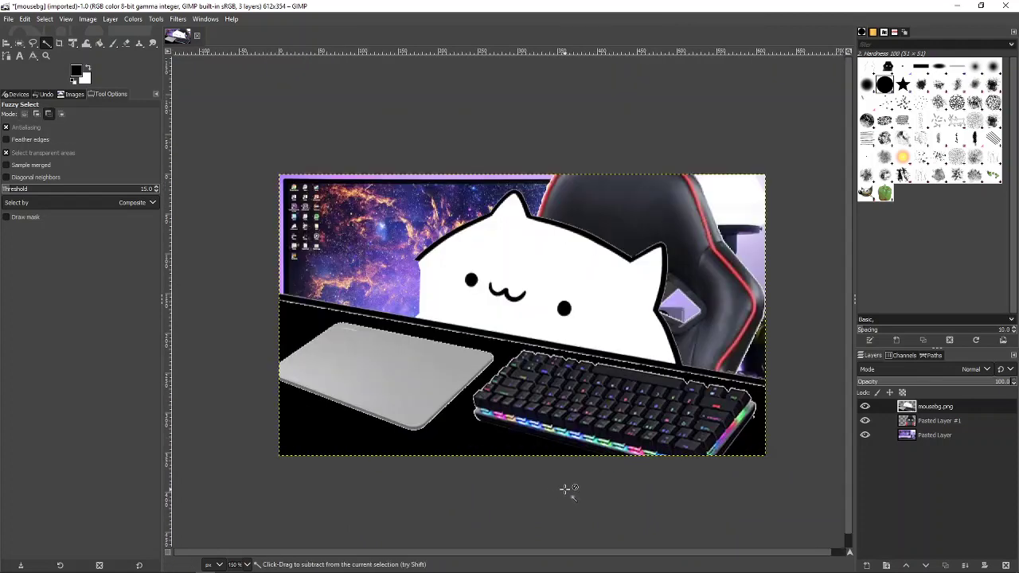
scroll(566, 488, up, 2)
scroll(567, 489, down, 2)
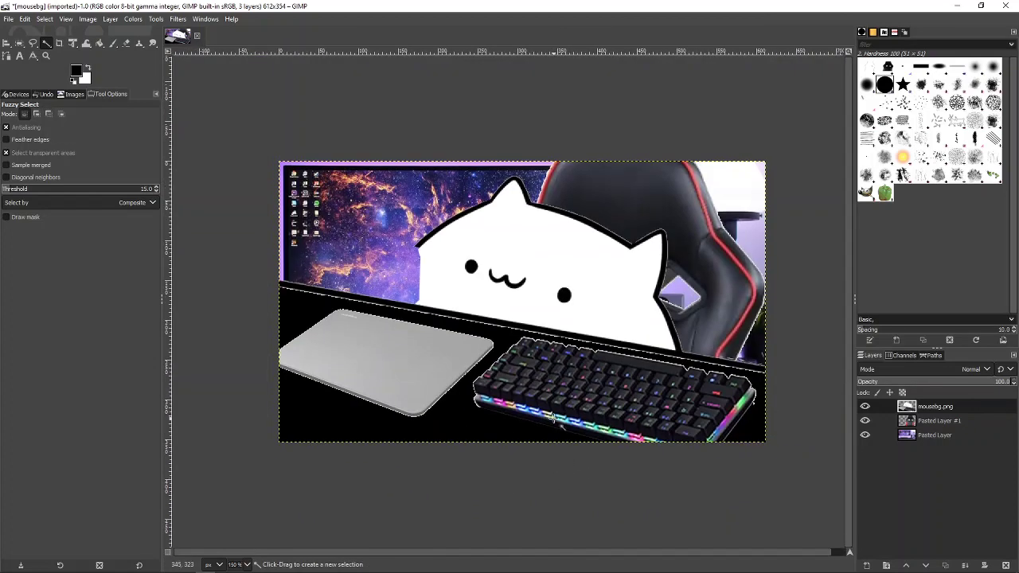
scroll(555, 296, down, 2)
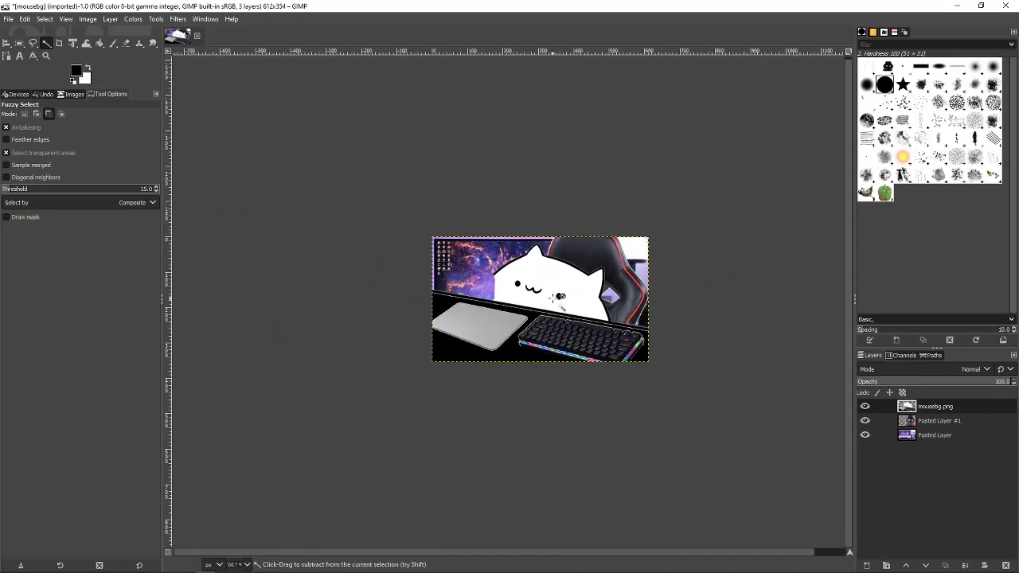
scroll(555, 296, up, 1)
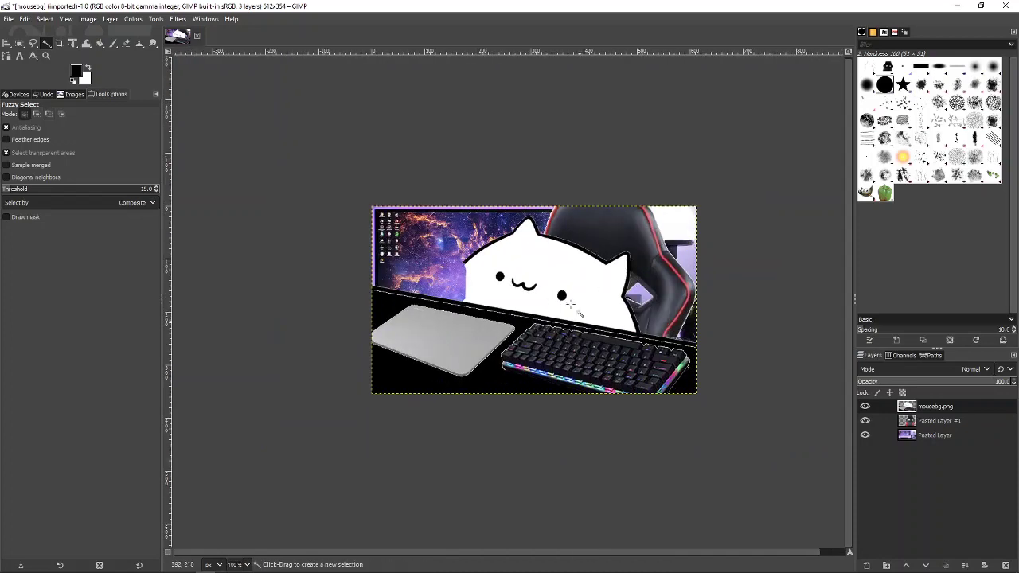
click(113, 44)
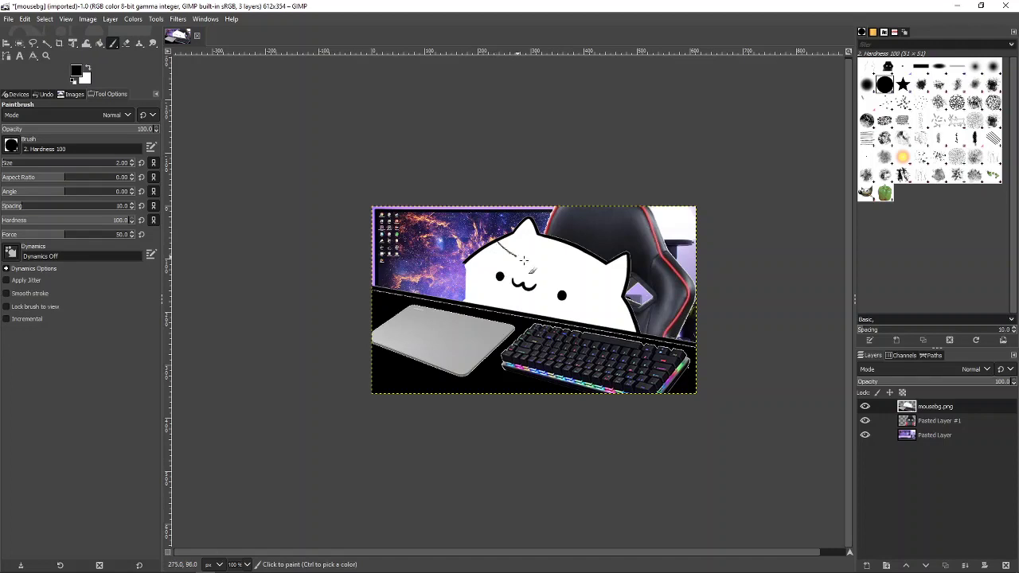
drag(523, 260, 611, 290)
key(ctrl+z)
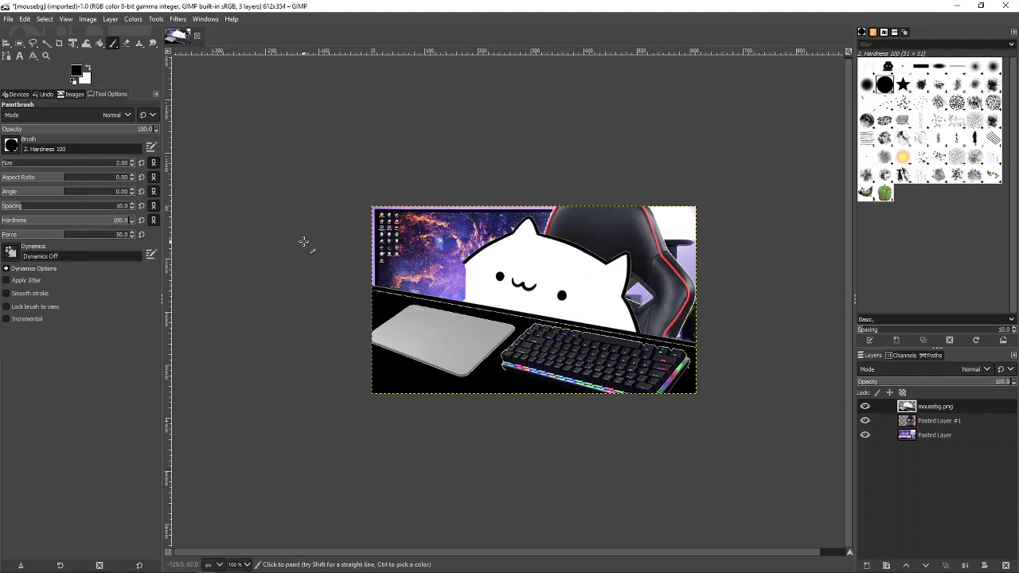
click(46, 44)
click(33, 55)
click(45, 56)
click(21, 56)
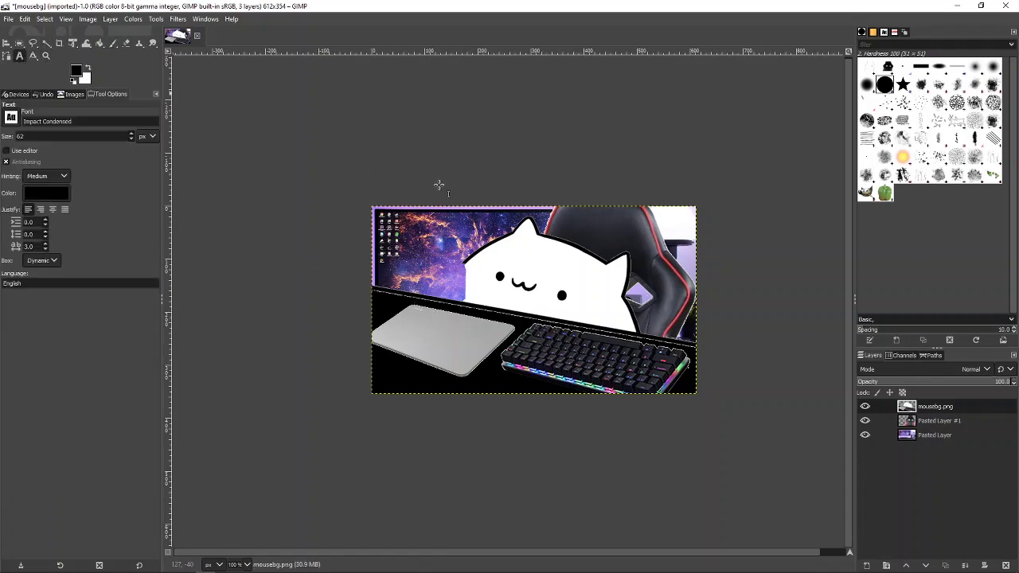
click(125, 43)
click(102, 44)
Paint thick black angry eyebrows beside the cat's left eye and above its right eye with the Paintbrush at size 2
click(112, 44)
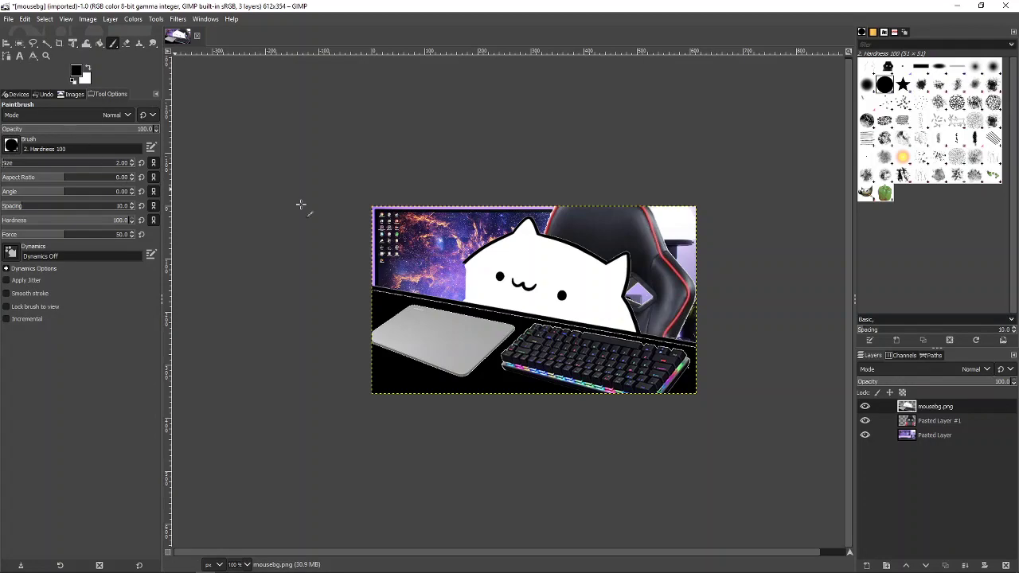
ctrl+scroll(546, 289, up, 3)
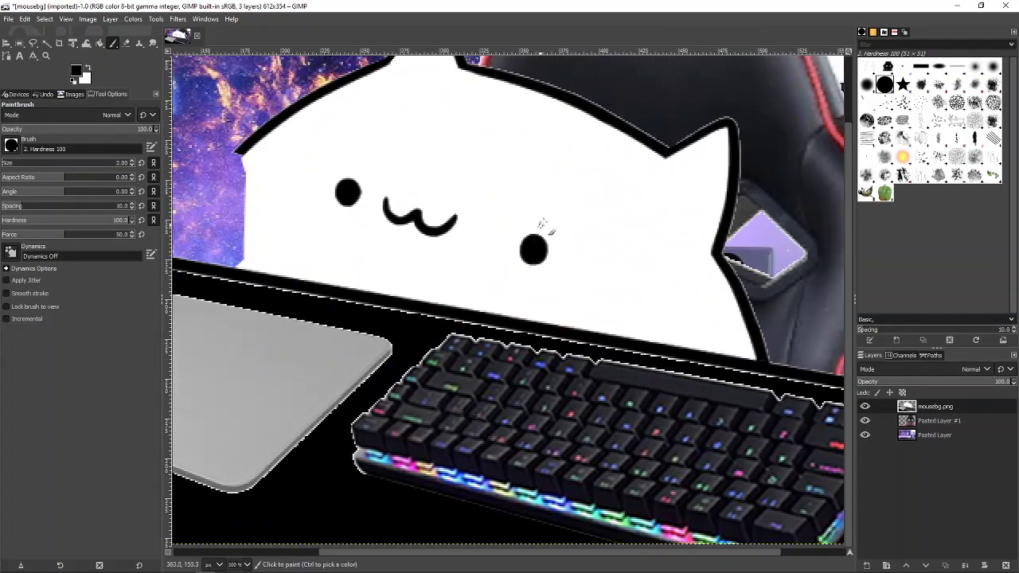
mouse_move(535, 222)
mouse_down()
mouse_move(557, 226)
mouse_move(500, 228)
mouse_up()
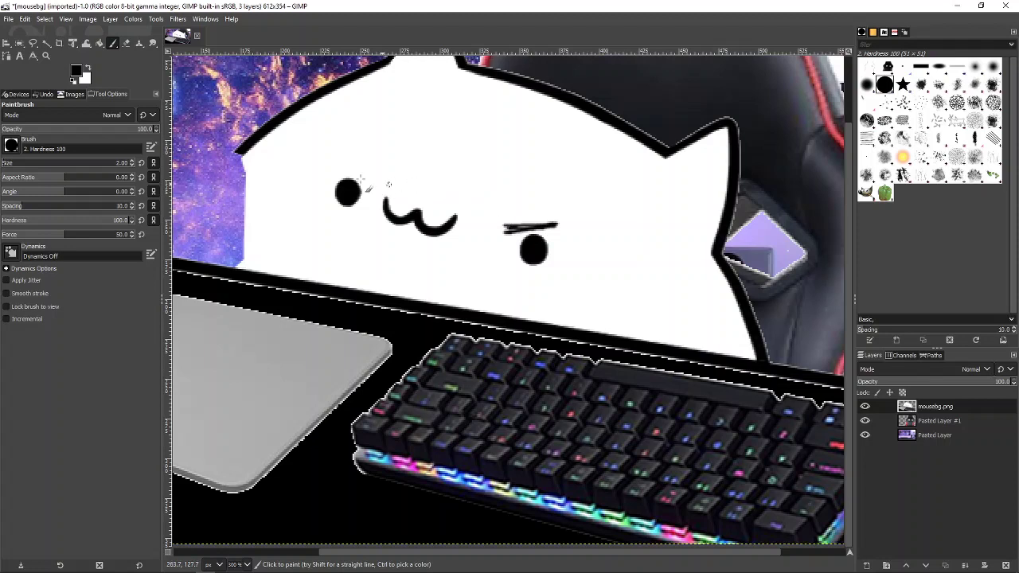
drag(360, 171, 371, 201)
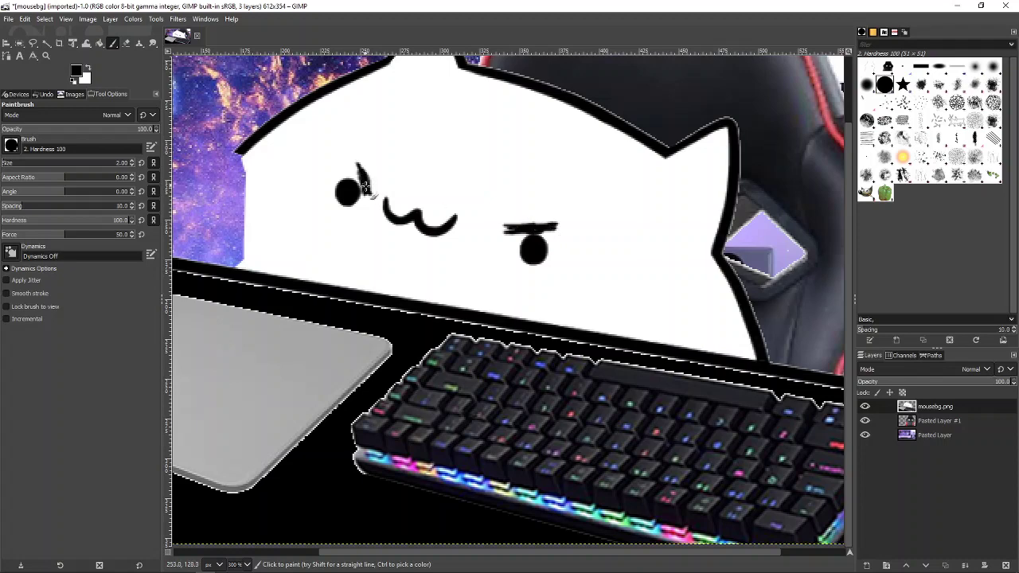
scroll(531, 245, down, 3)
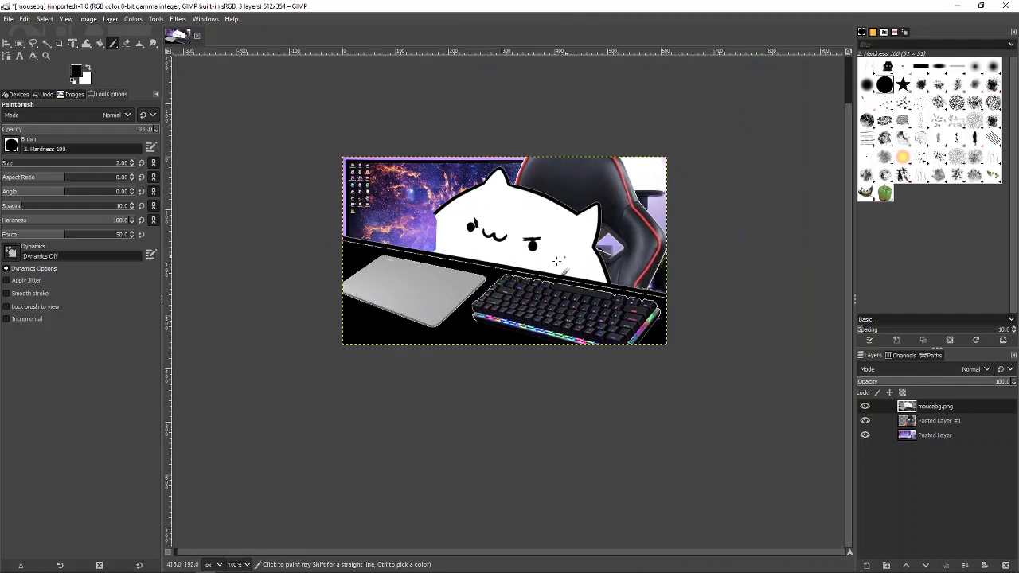
Overwrite the original mousebg.png with the edited image
click(25, 18)
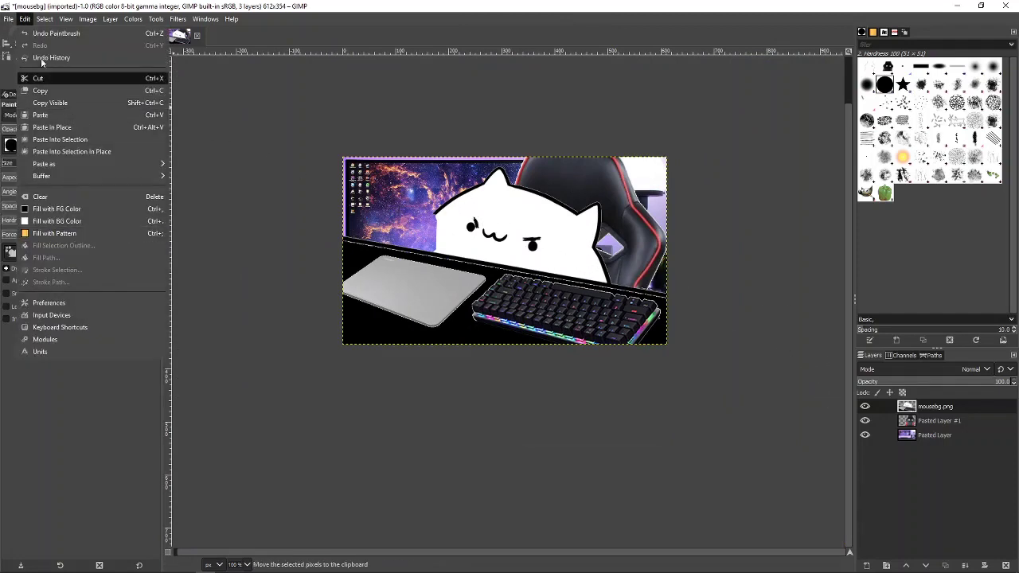
click(24, 18)
click(8, 19)
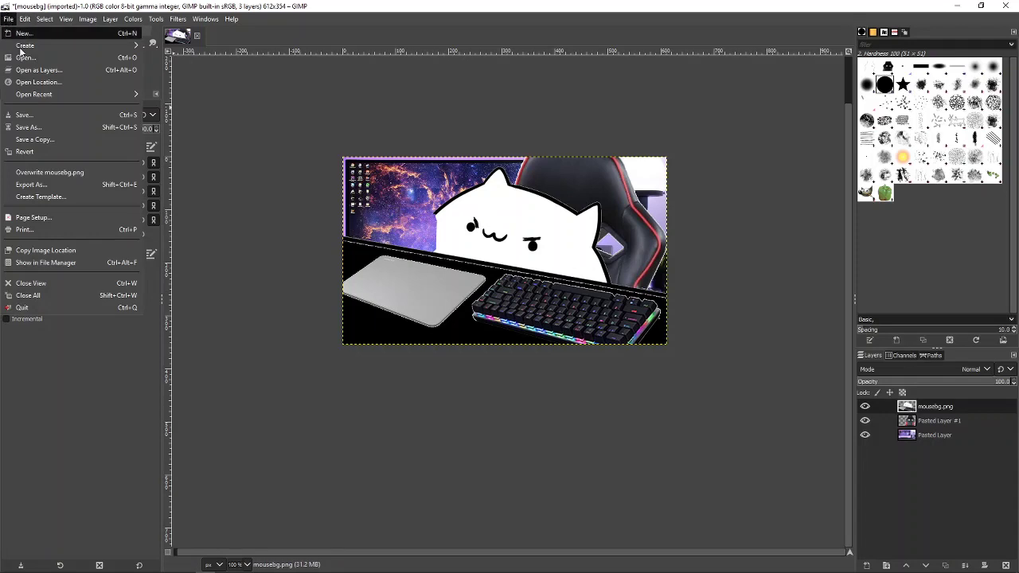
click(81, 176)
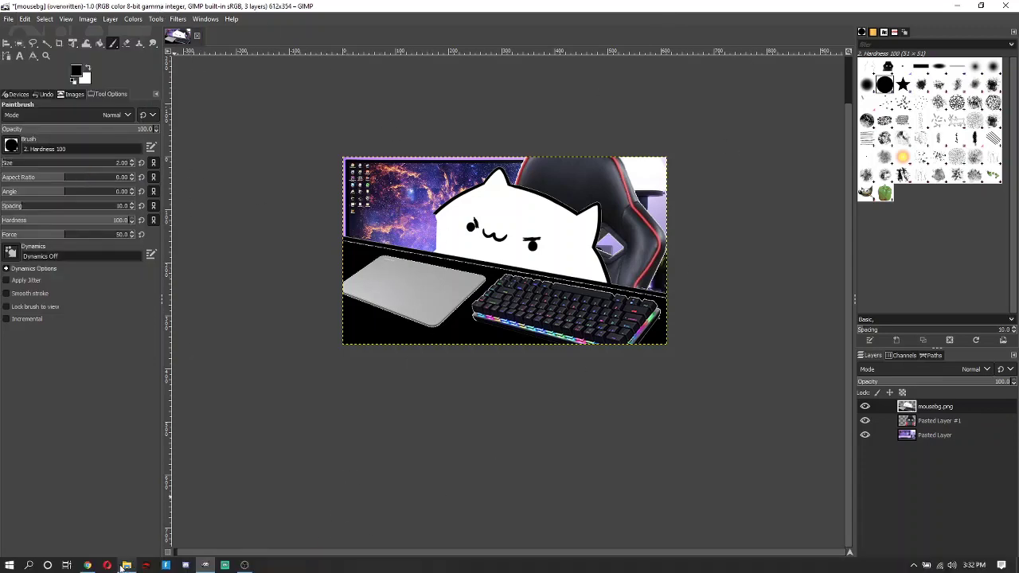
Switch to File Explorer, run bongo cat.exe to check the customised background with the moving paw, and close it
click(117, 565)
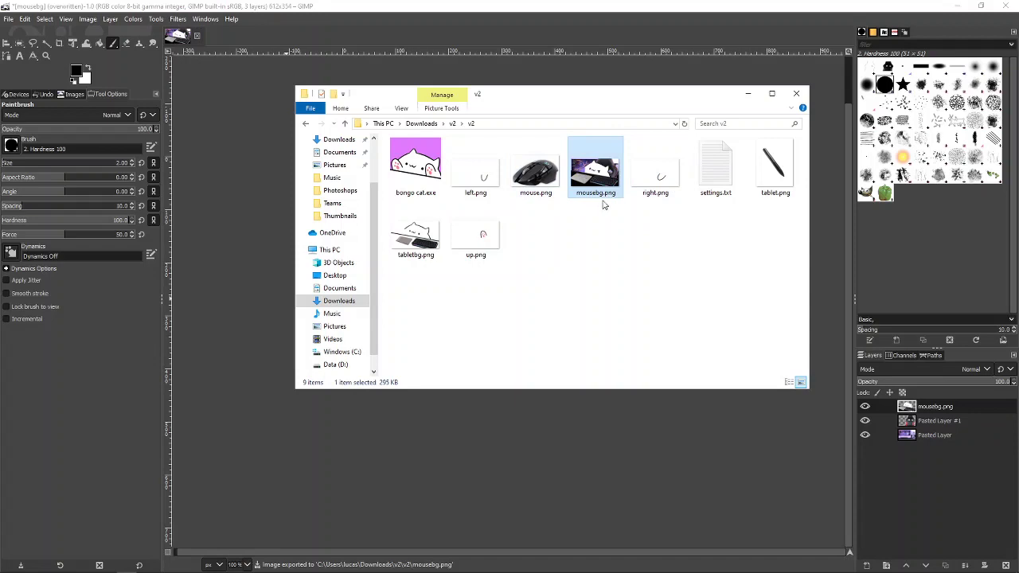
double_click(415, 163)
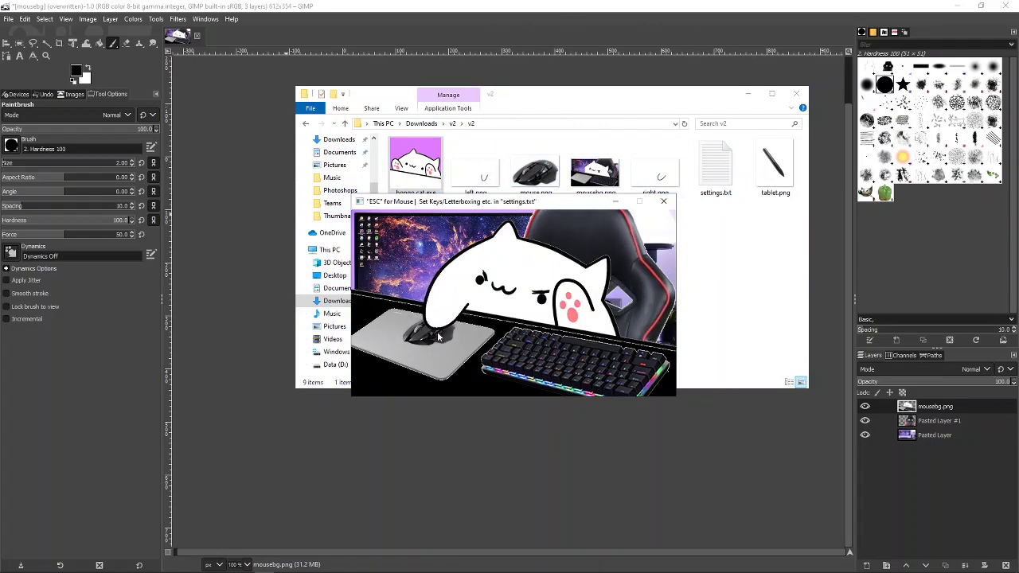
click(661, 206)
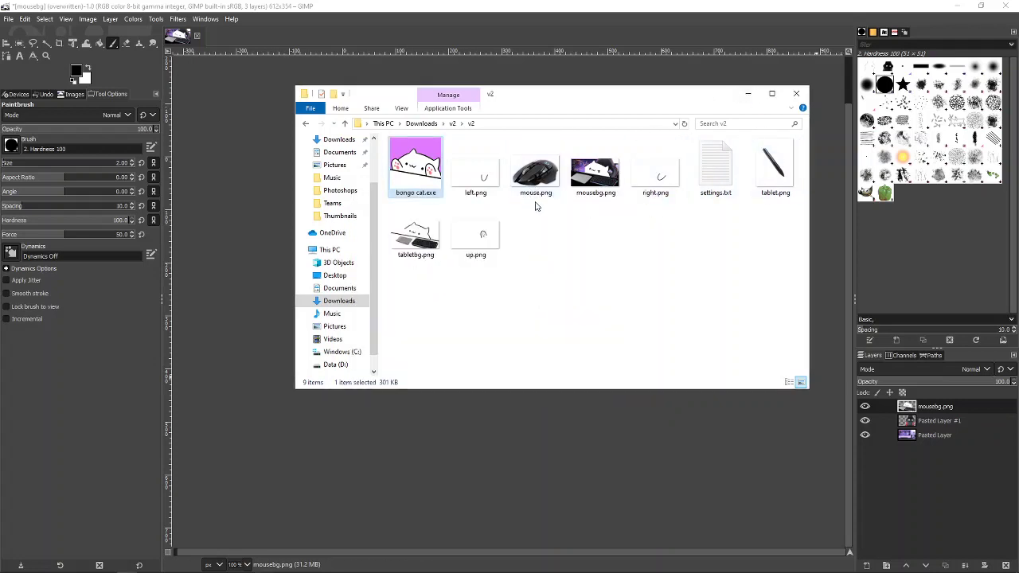
Browse the Video Clips And Stuff and Desktop folders, and return to the inner v2 folder in Downloads
scroll(339, 191, up, 2)
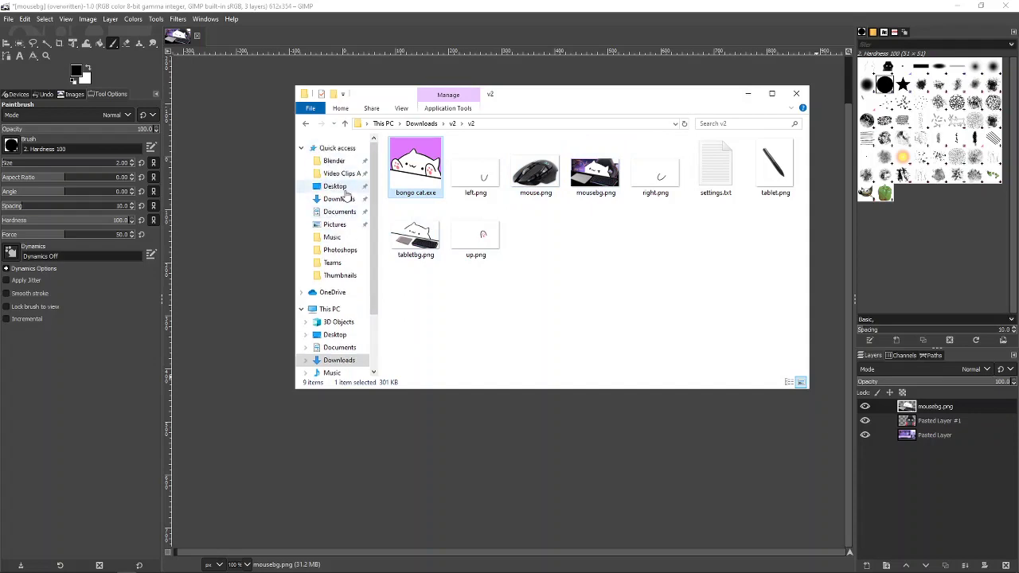
click(336, 188)
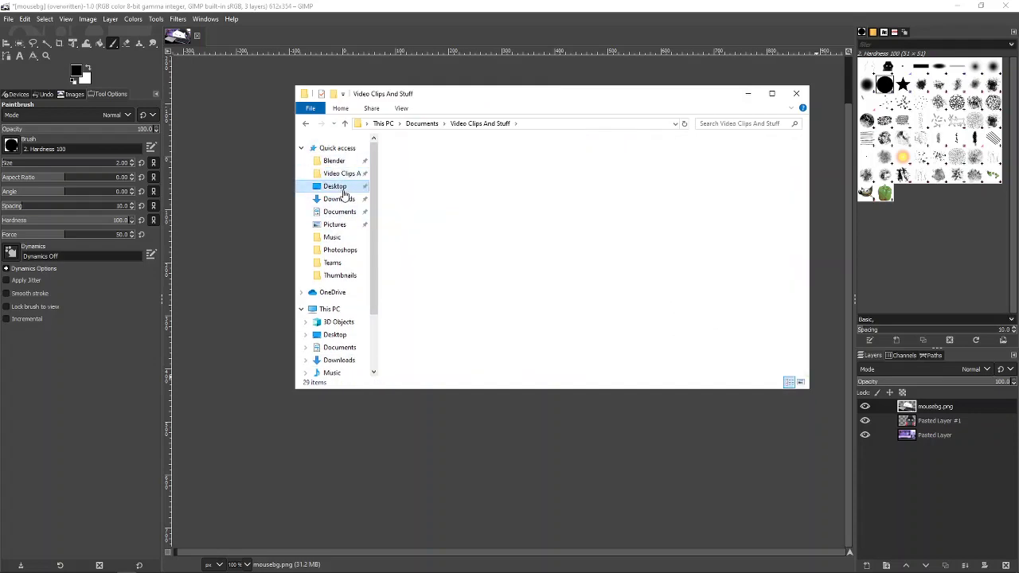
click(350, 174)
click(335, 187)
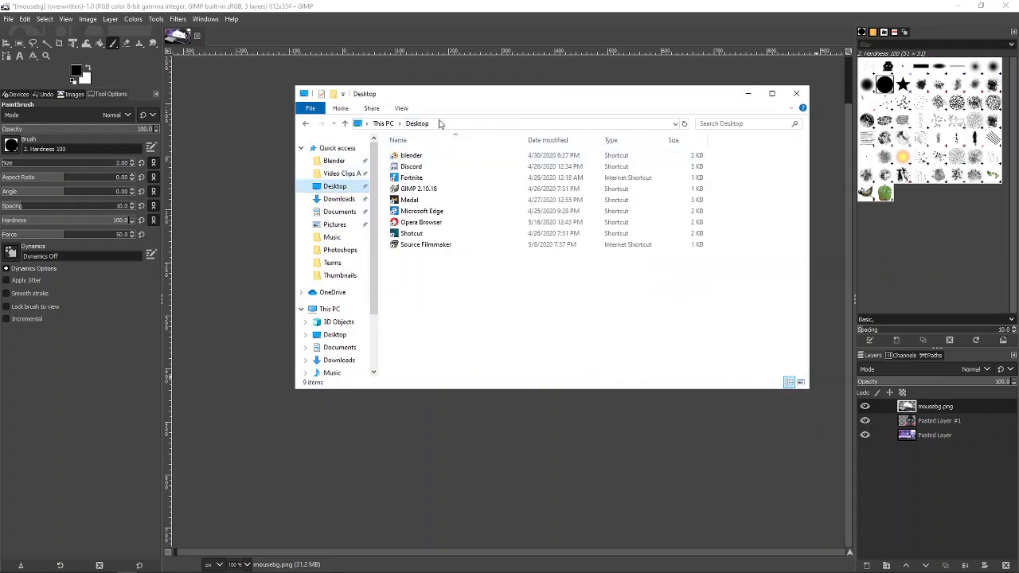
drag(453, 100, 605, 205)
click(471, 311)
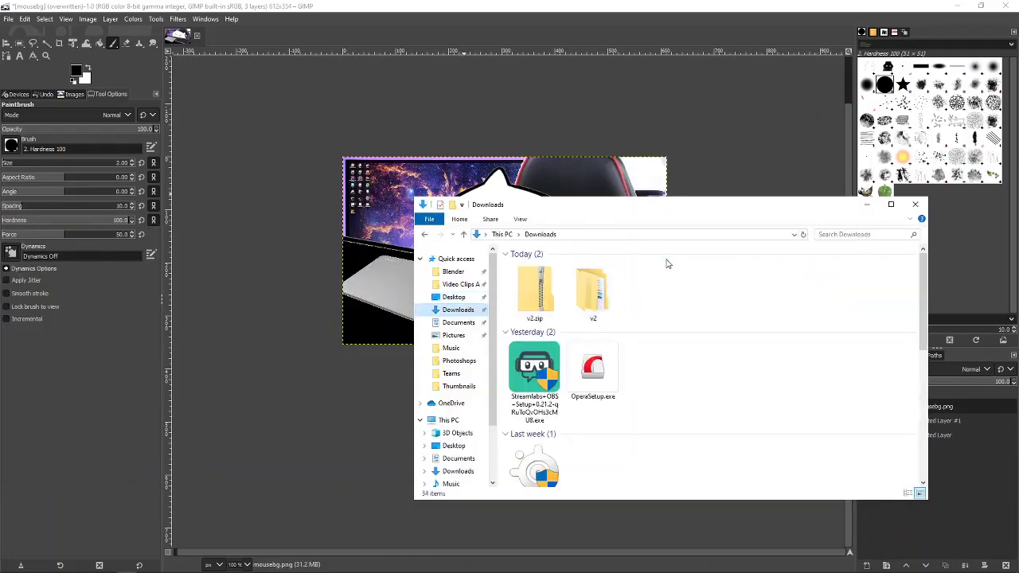
double_click(593, 291)
double_click(608, 269)
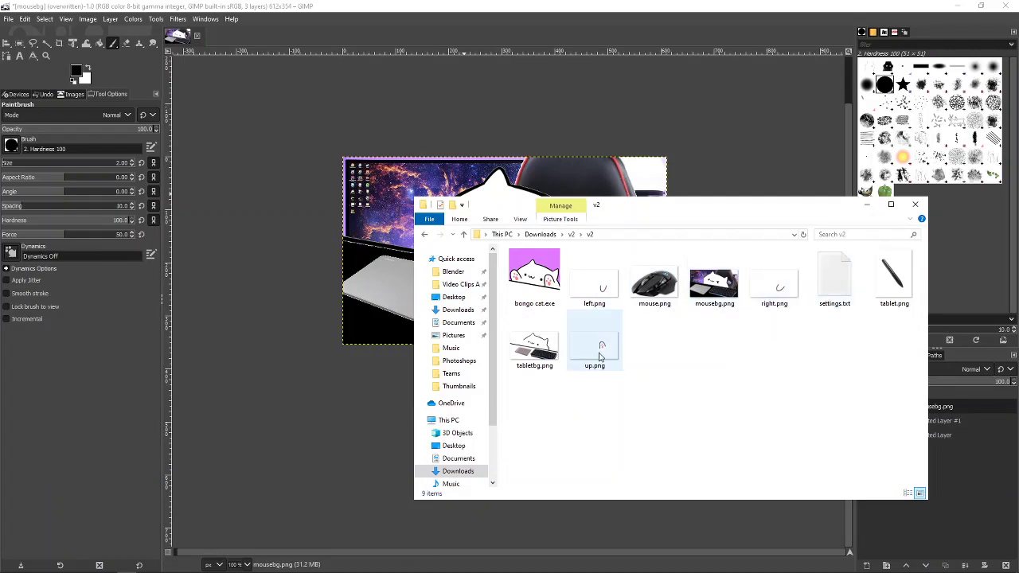
Open mouse.png from the inner v2 folder in GIMP and minimise the File Explorer window
click(650, 279)
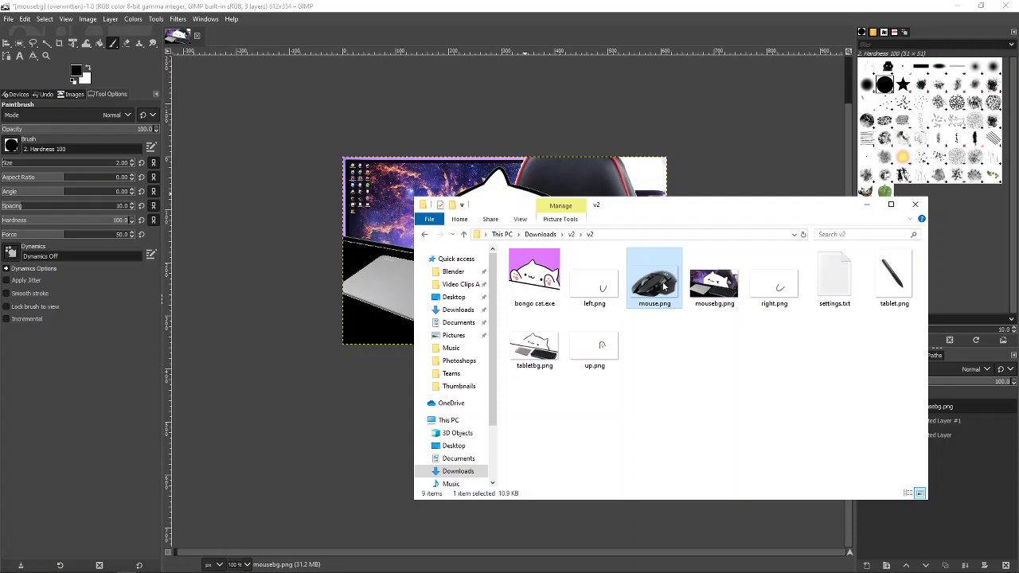
right_click(662, 285)
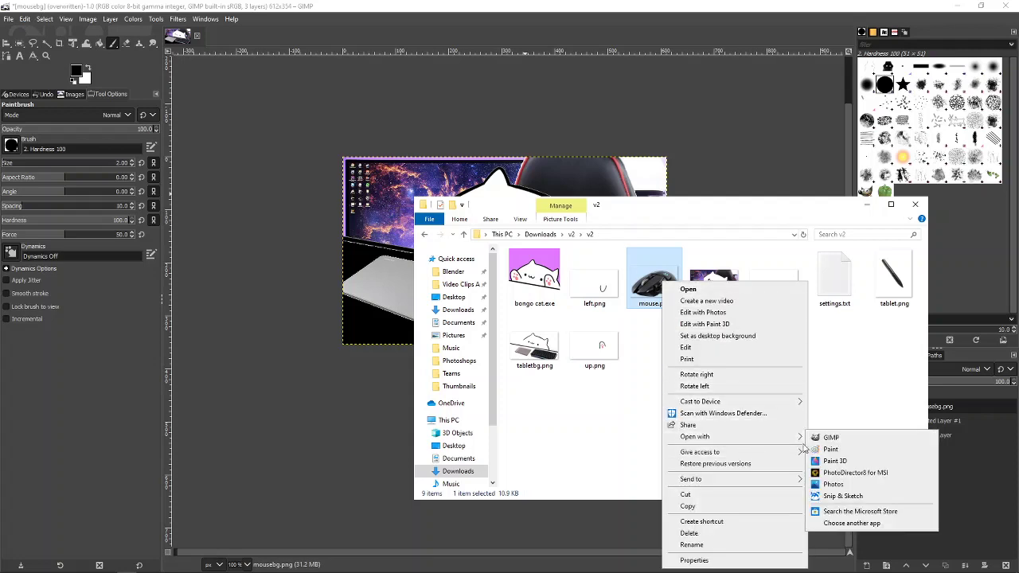
click(822, 440)
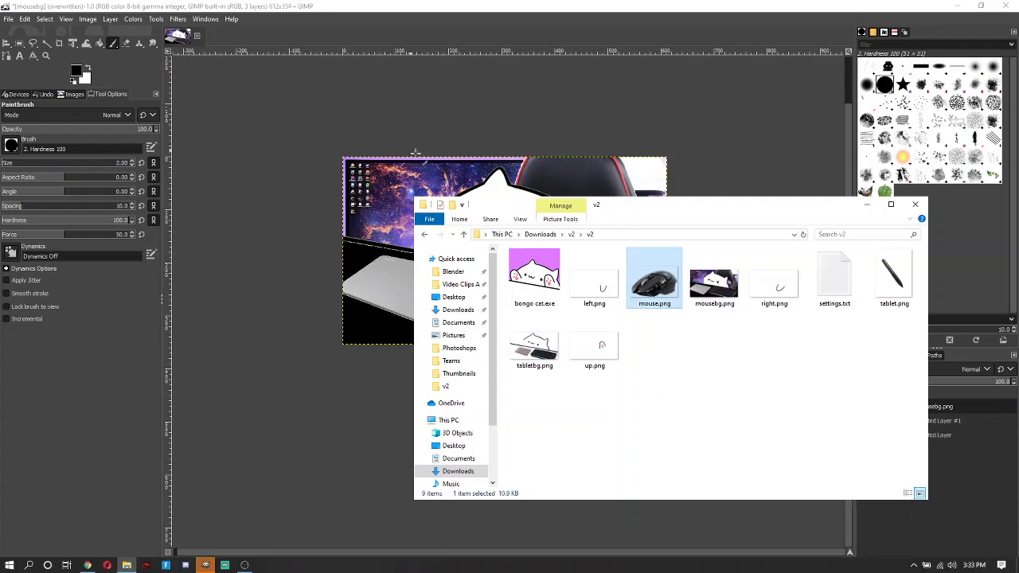
click(866, 204)
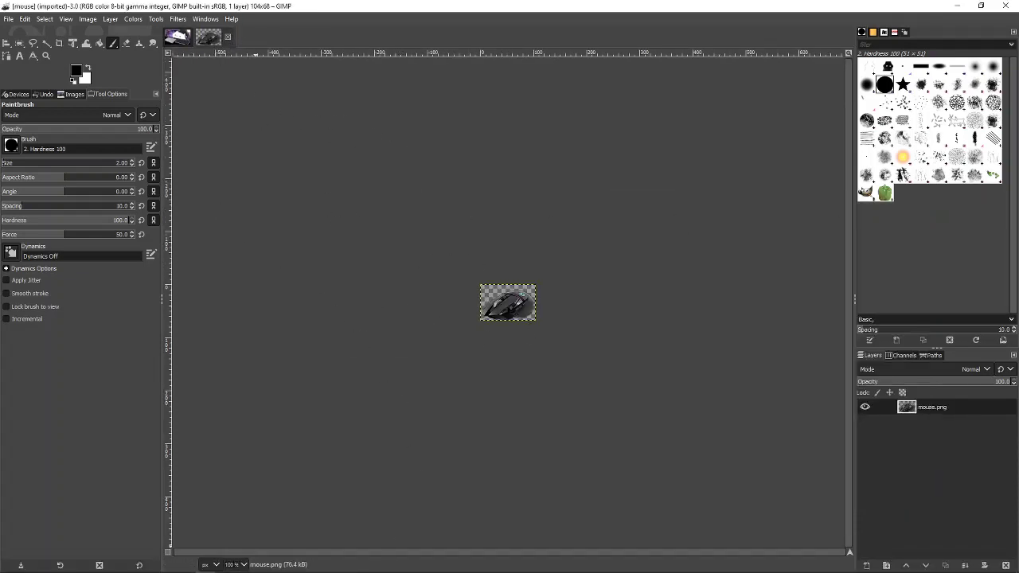
Add the red and black mouse.png from the Video Clips And Stuff folder as a new layer over the original mouse
mouse_move(205, 569)
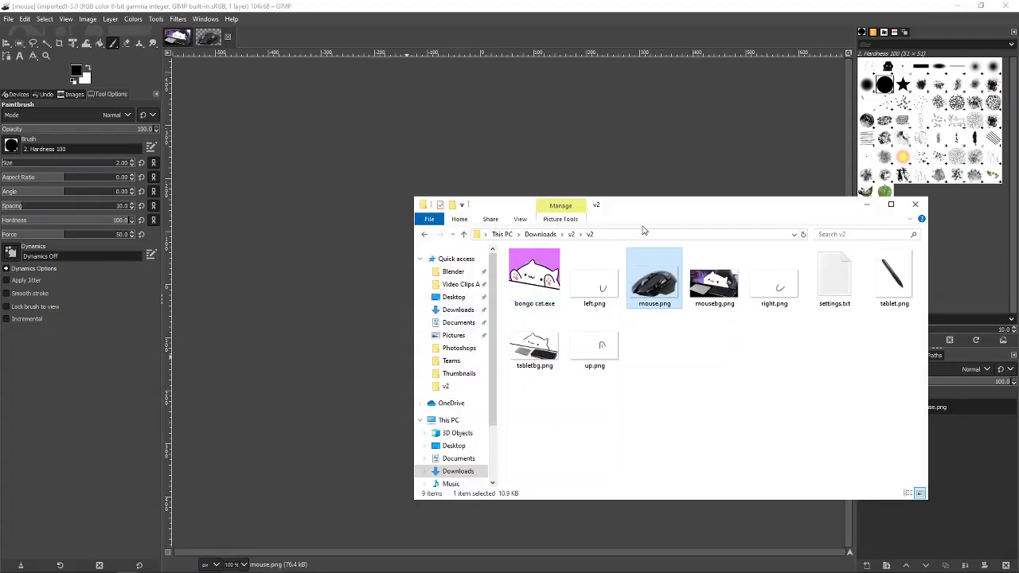
drag(667, 211, 0, 260)
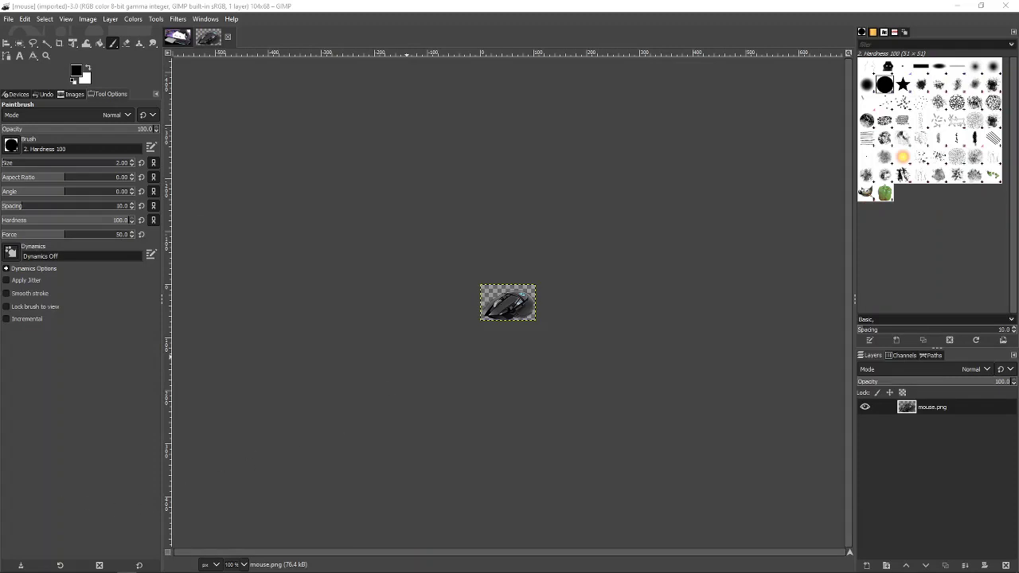
drag(510, 330, 495, 313)
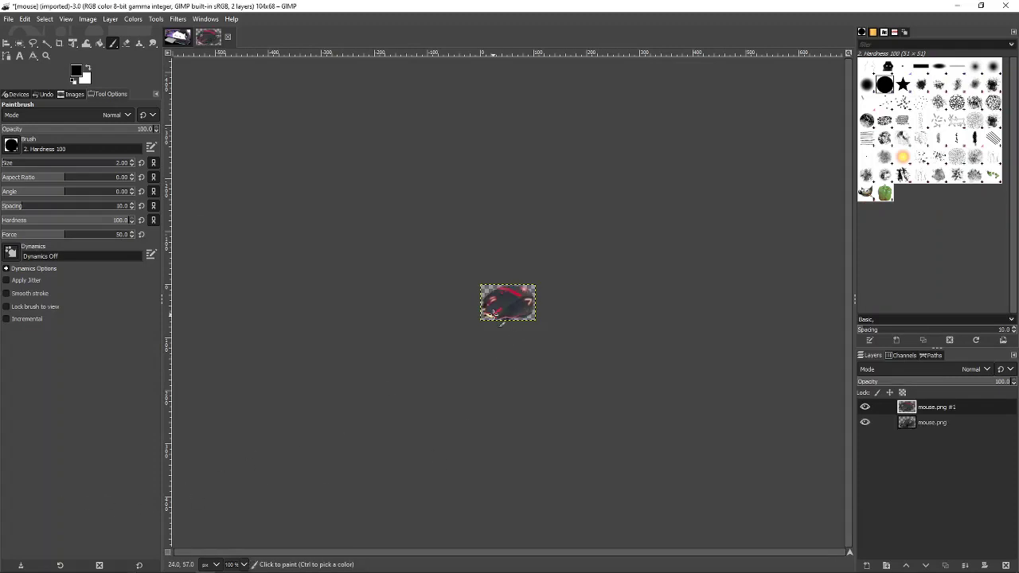
ctrl+scroll(494, 313, up, 1)
ctrl+scroll(501, 313, up, 3)
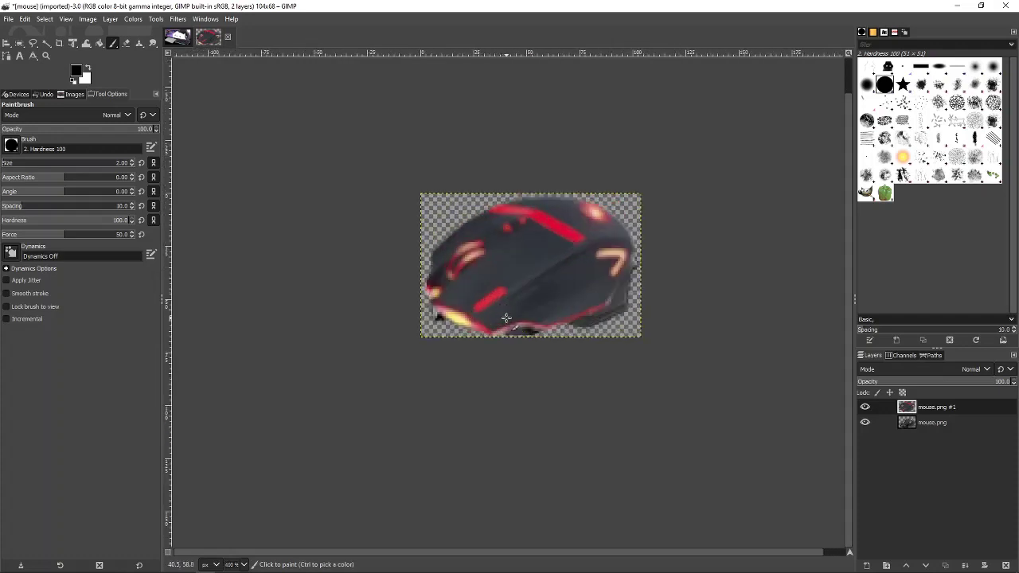
Delete the original mouse.png layer beneath the red and black mouse layer
click(959, 422)
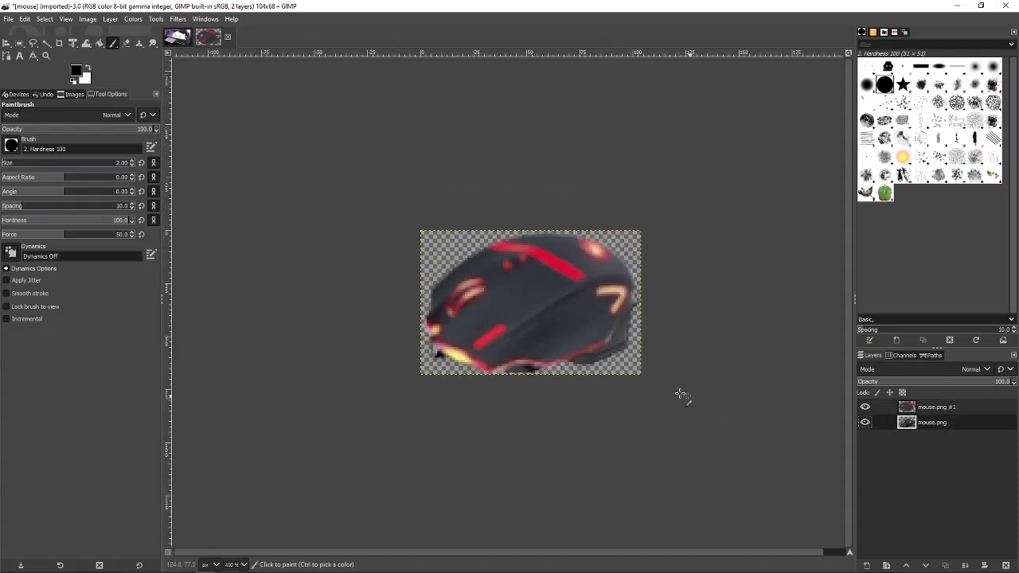
click(971, 408)
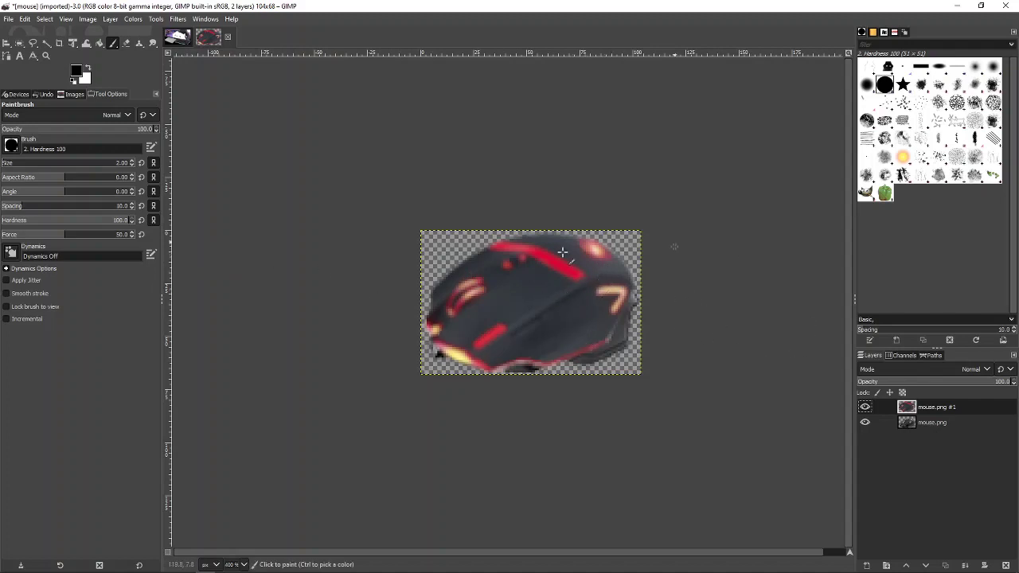
click(933, 422)
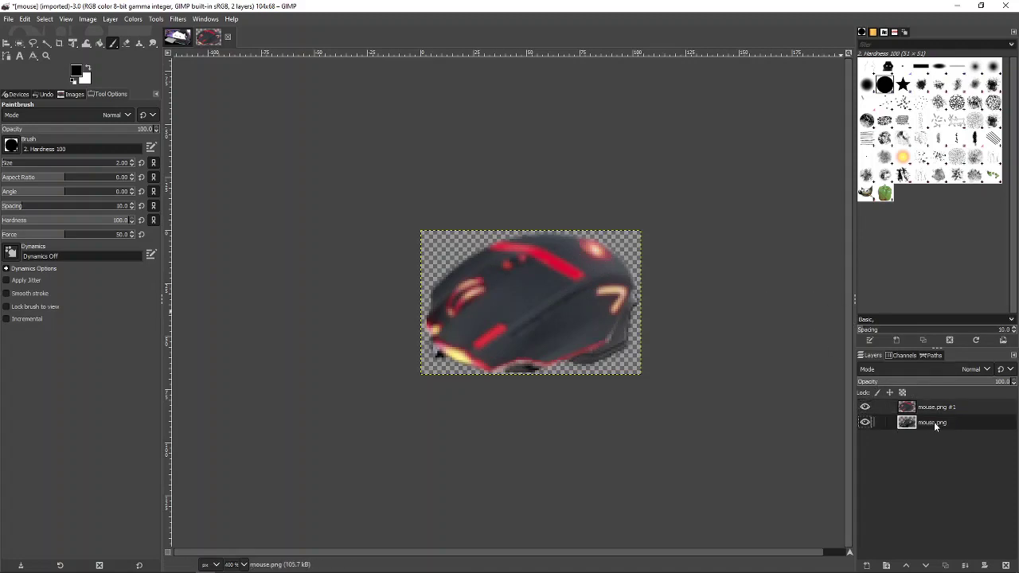
click(1006, 565)
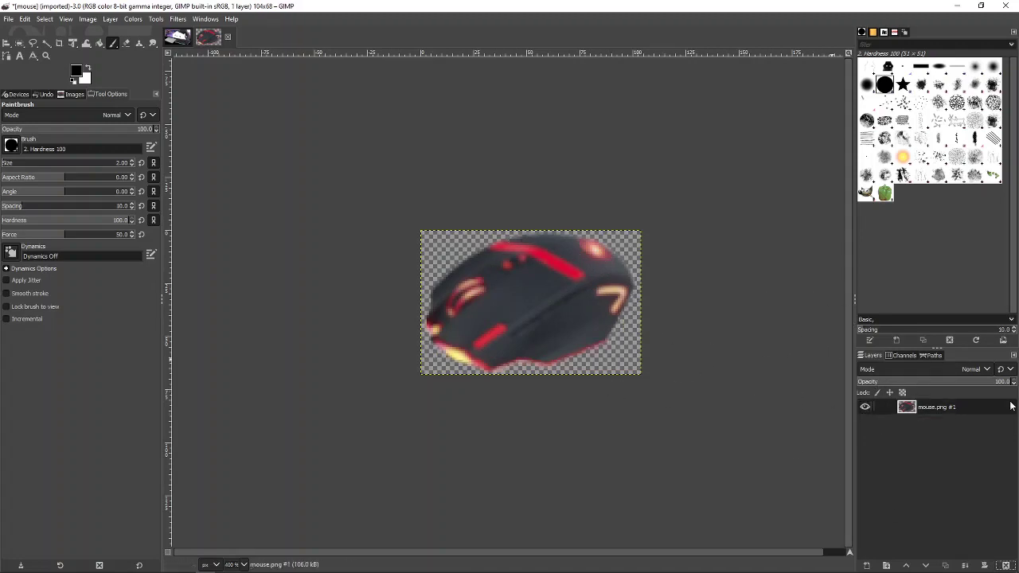
Overwrite the original mouse.png with the edited mouse image
scroll(350, 211, down, 1)
click(9, 19)
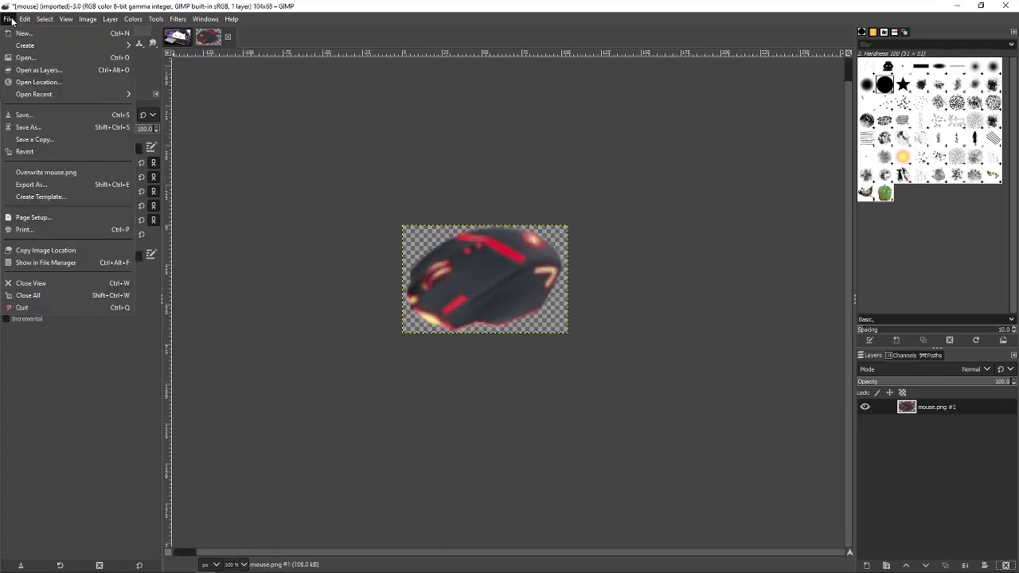
click(52, 172)
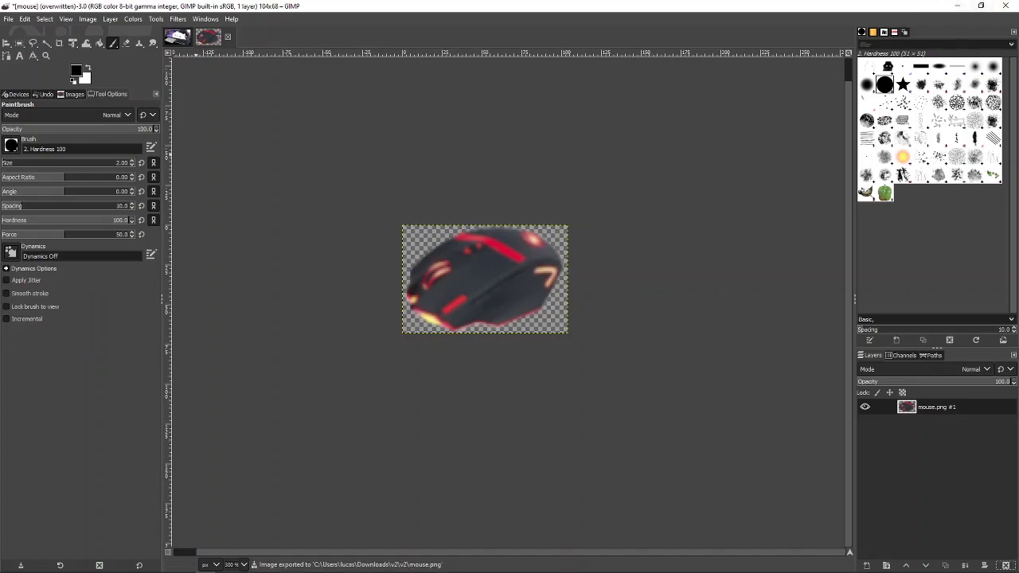
Switch to File Explorer, return to the inner v2 folder in Downloads, and run bongo cat.exe to check the new mouse before closing it
drag(0, 262, 506, 147)
click(956, 6)
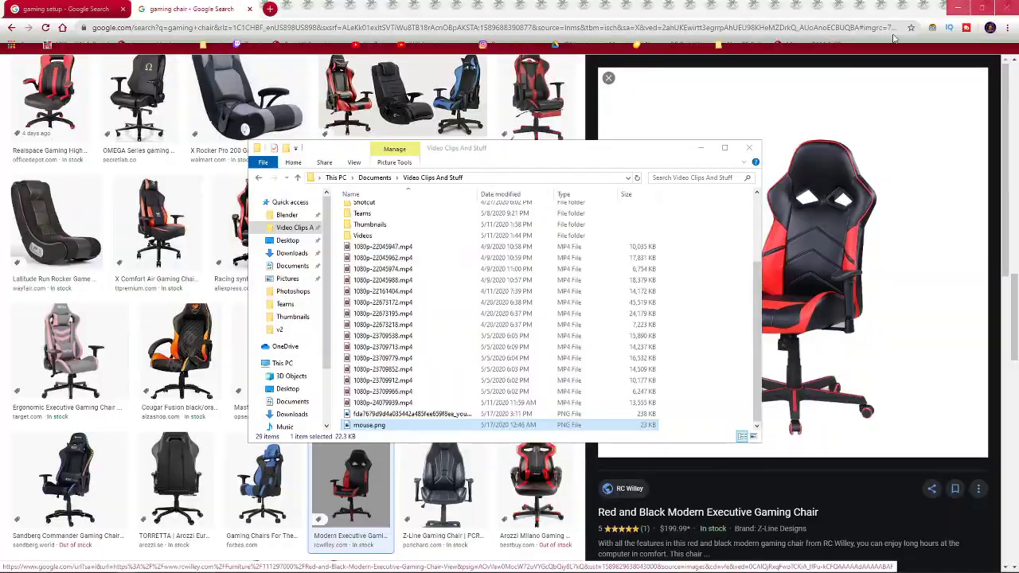
click(957, 8)
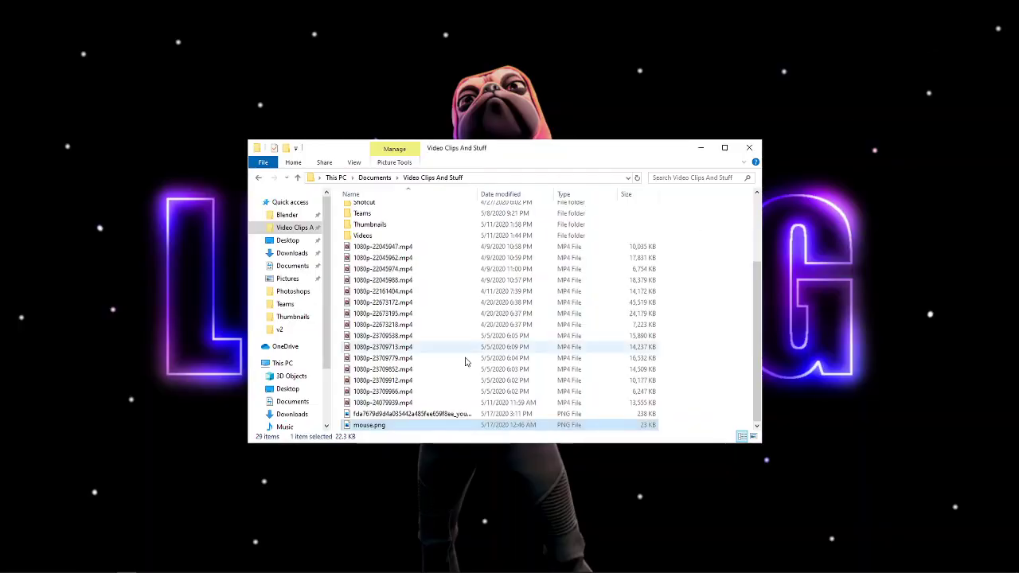
click(291, 252)
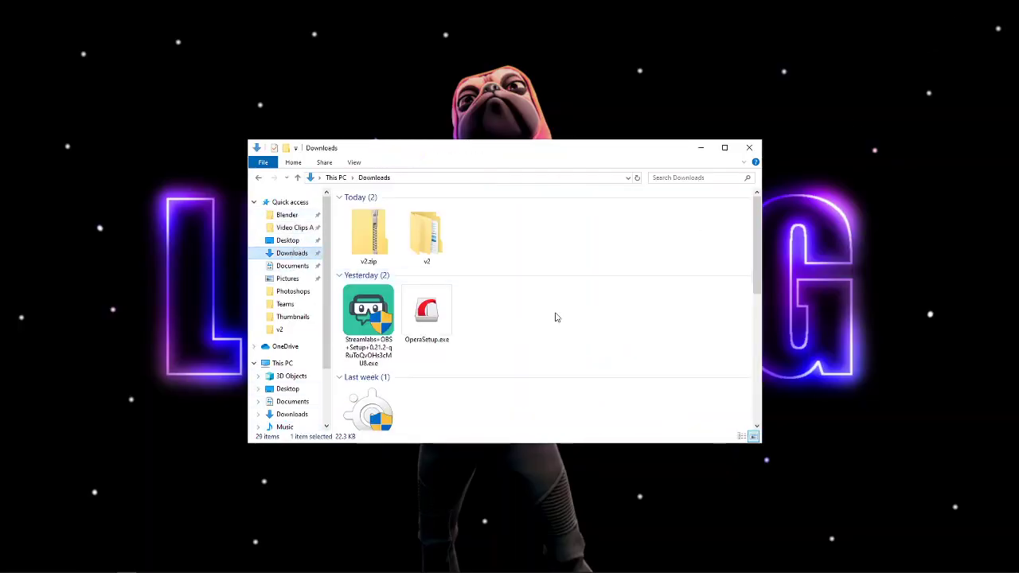
double_click(434, 245)
double_click(398, 210)
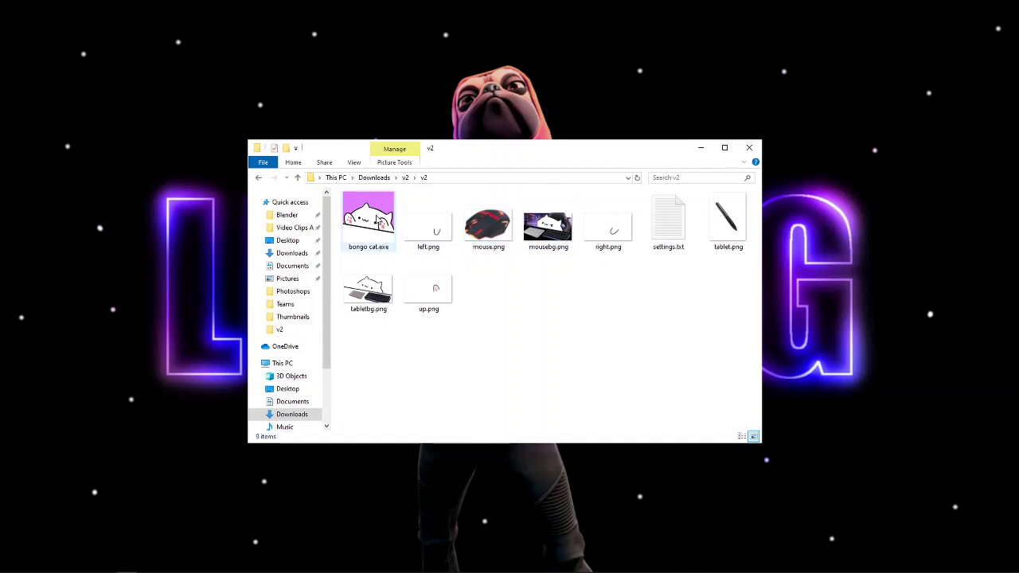
double_click(377, 223)
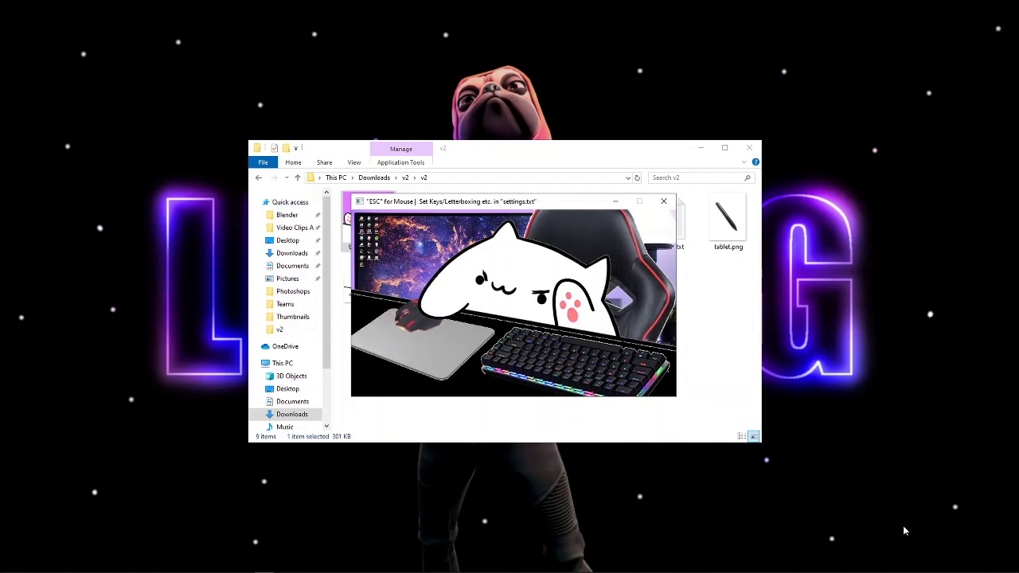
click(662, 202)
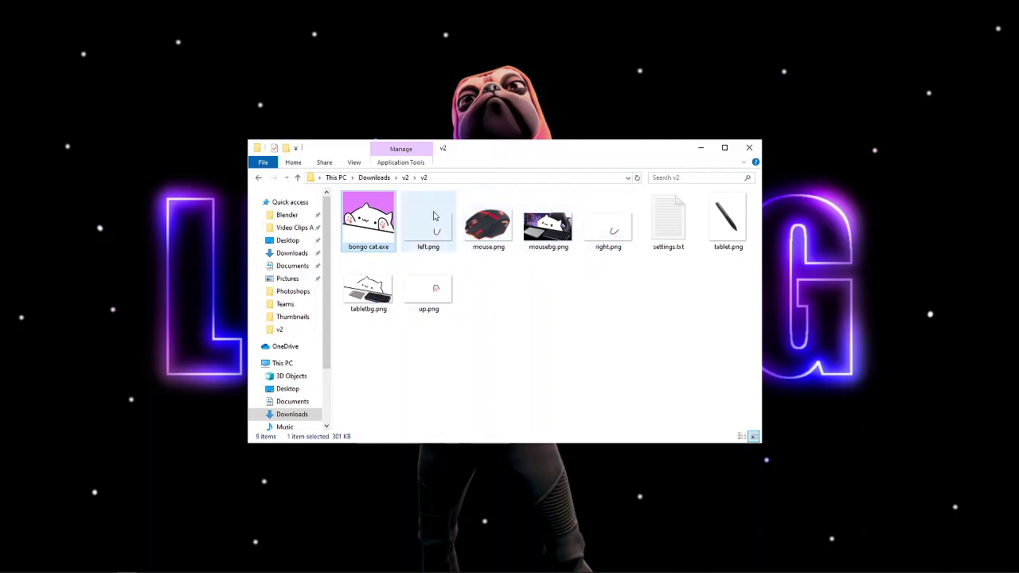
Switch to GIMP and close the mousebg and mouse images, discarding their unsaved changes
mouse_move(366, 572)
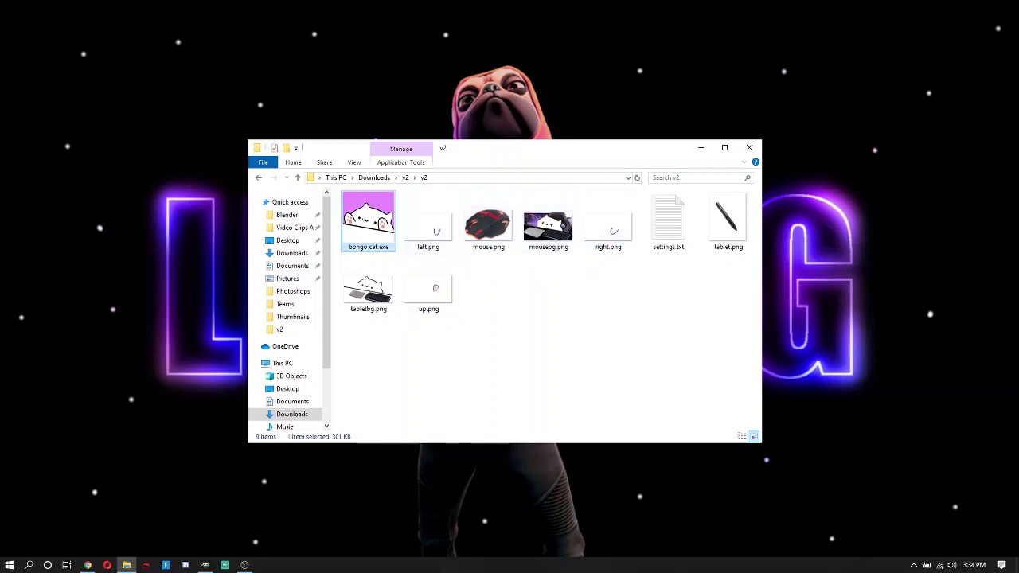
click(213, 567)
click(193, 38)
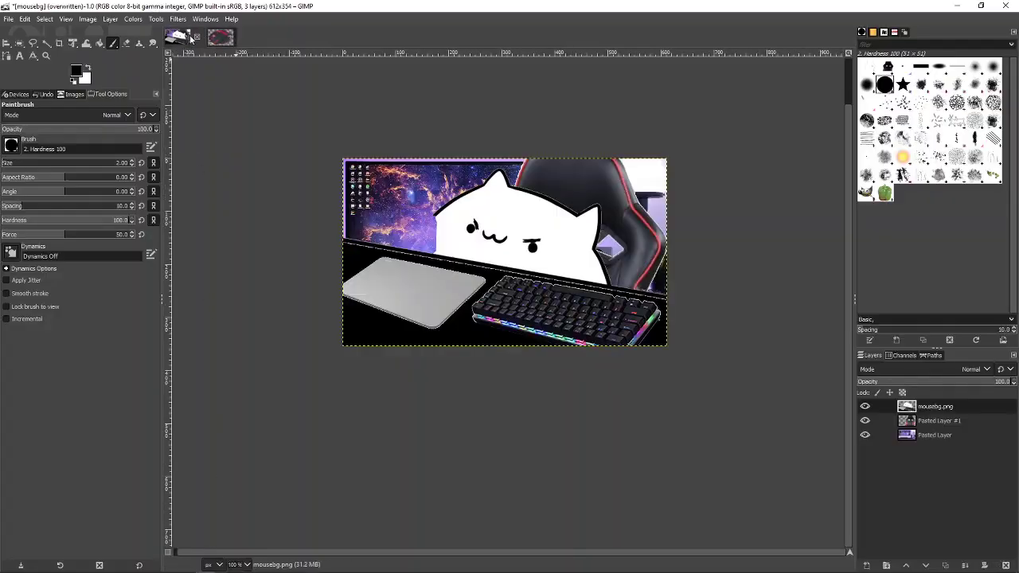
click(529, 365)
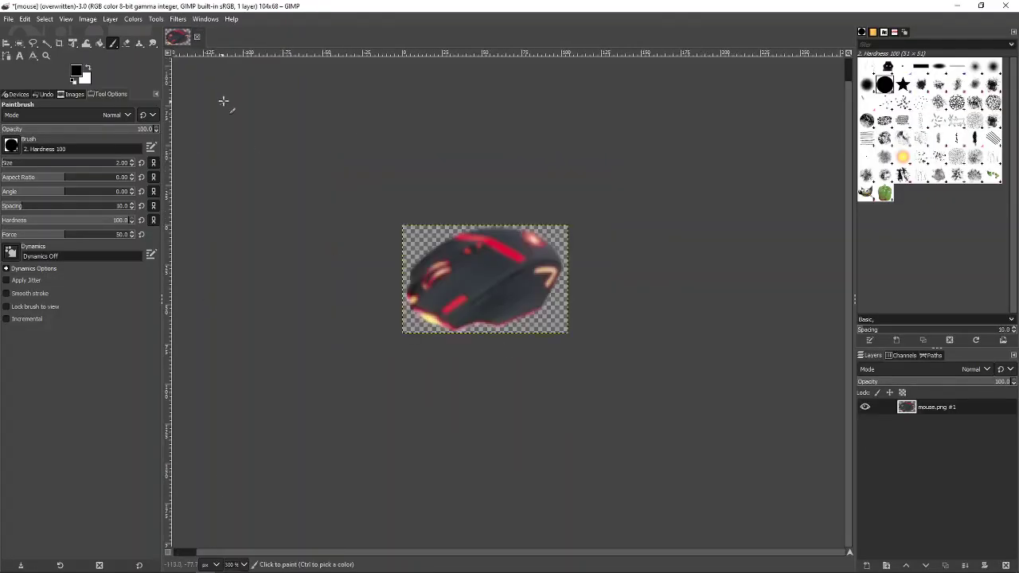
key(ctrl+w)
click(526, 361)
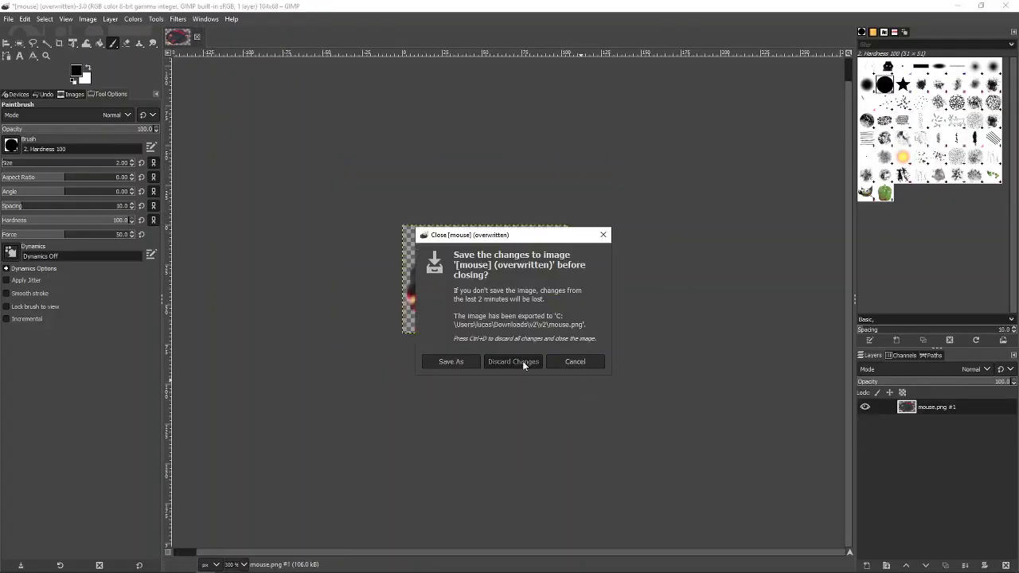
Open right.png from the inner v2 folder in GIMP
click(128, 565)
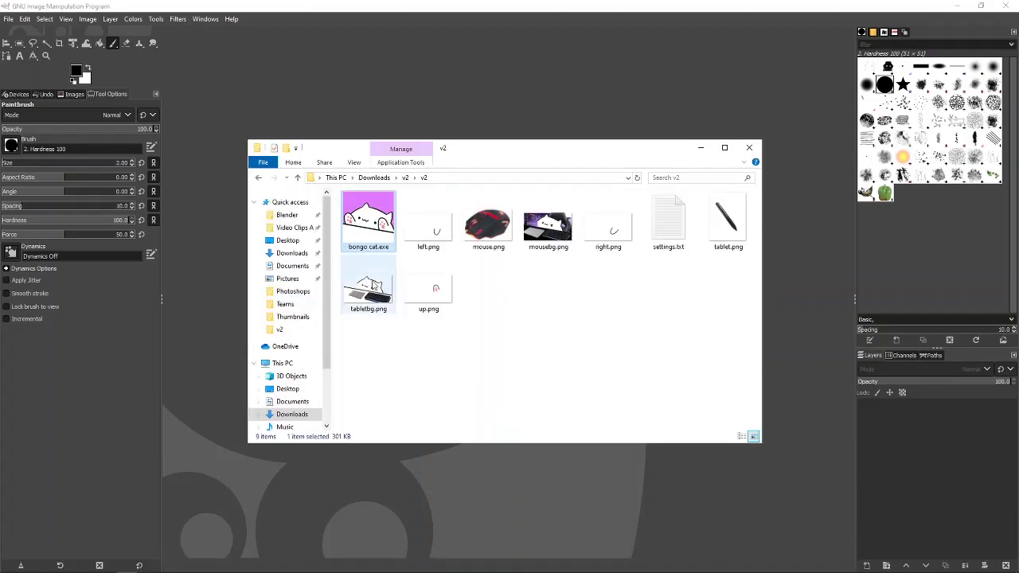
double_click(621, 227)
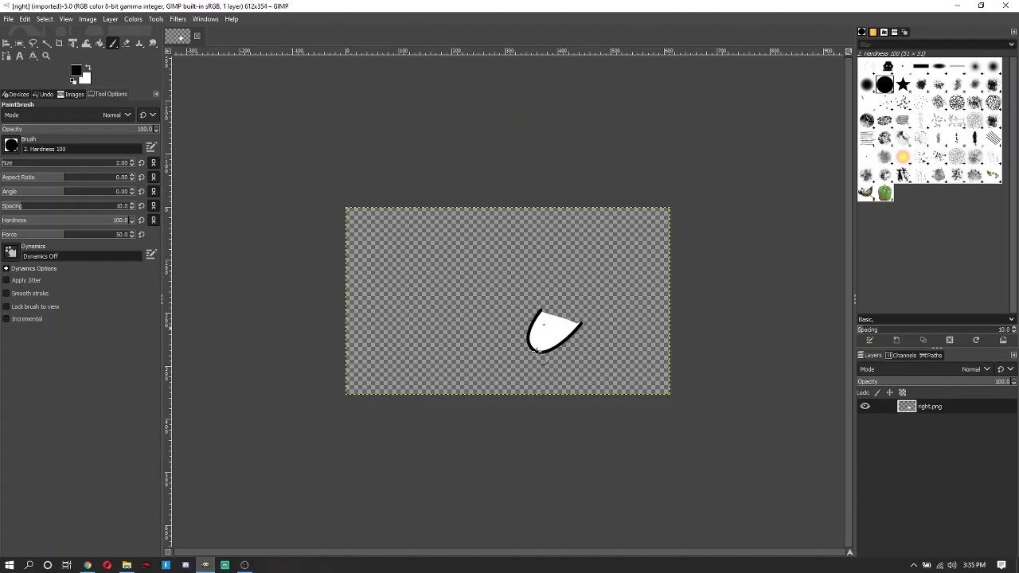
Run bongo cat.exe from the v2 folder, test the cat's paw positions with Z, X and Space, and close it
click(125, 565)
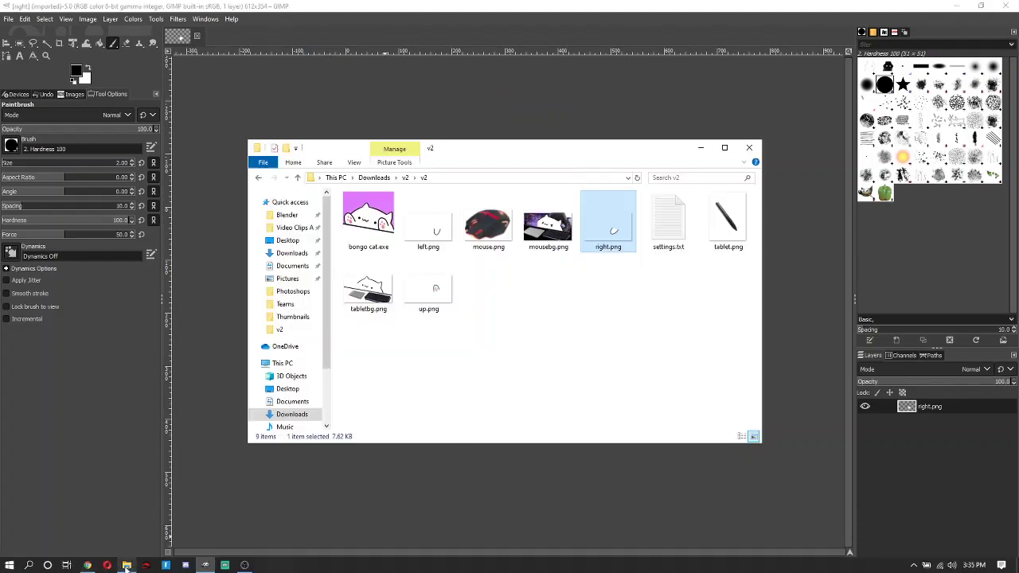
double_click(368, 219)
key(z)
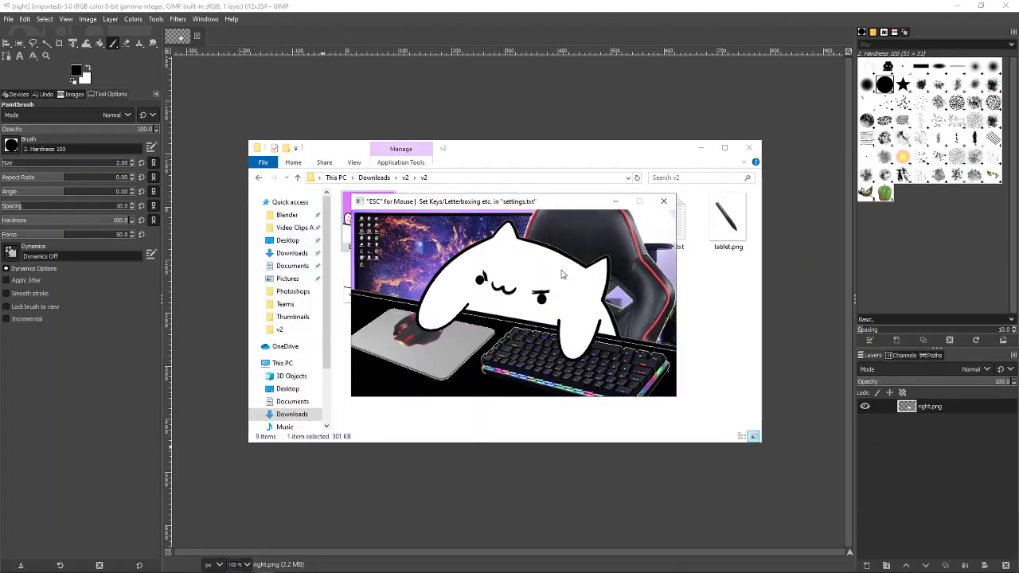
key(x)
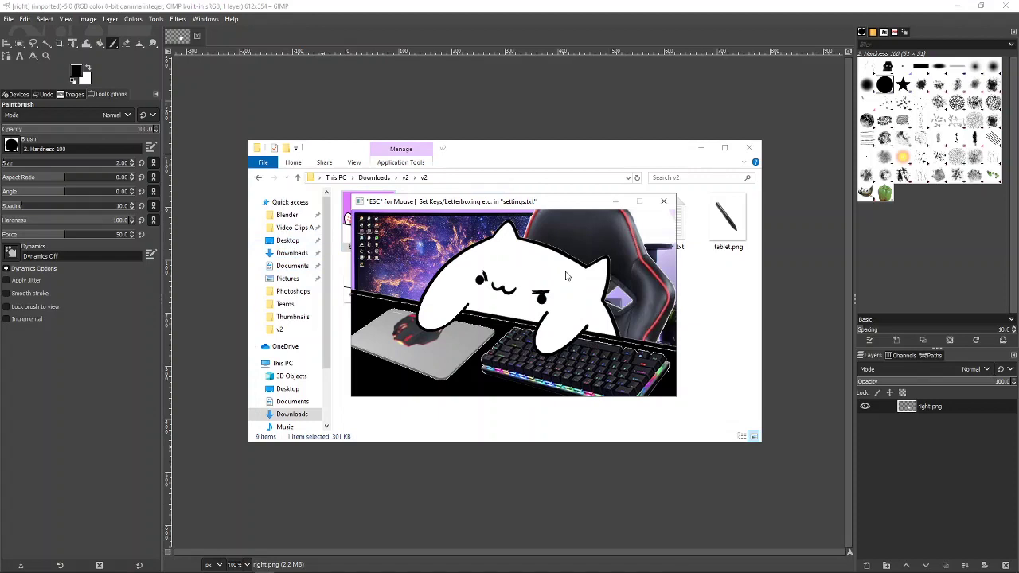
key(x)
key(x)
key(x)
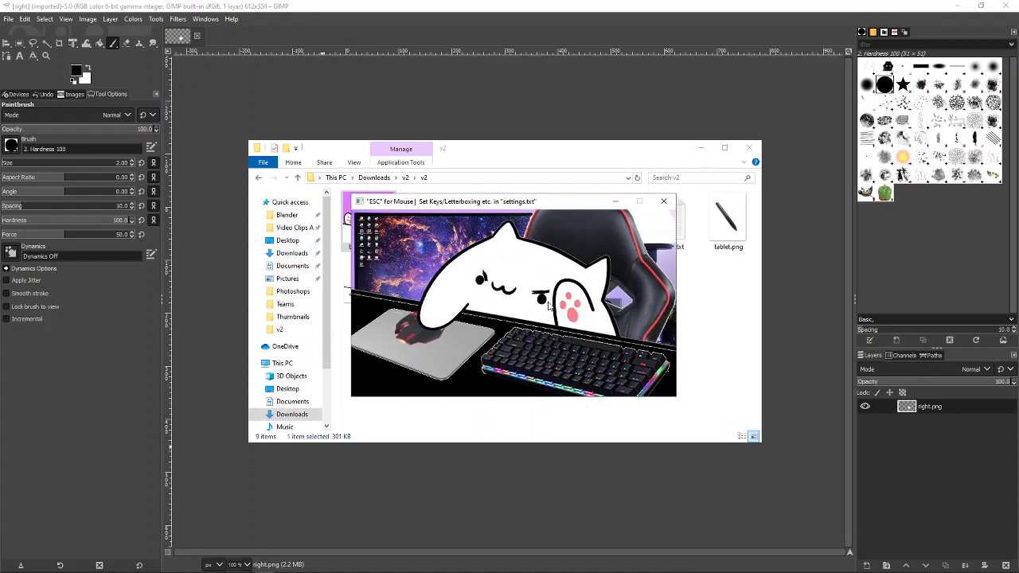
key(space)
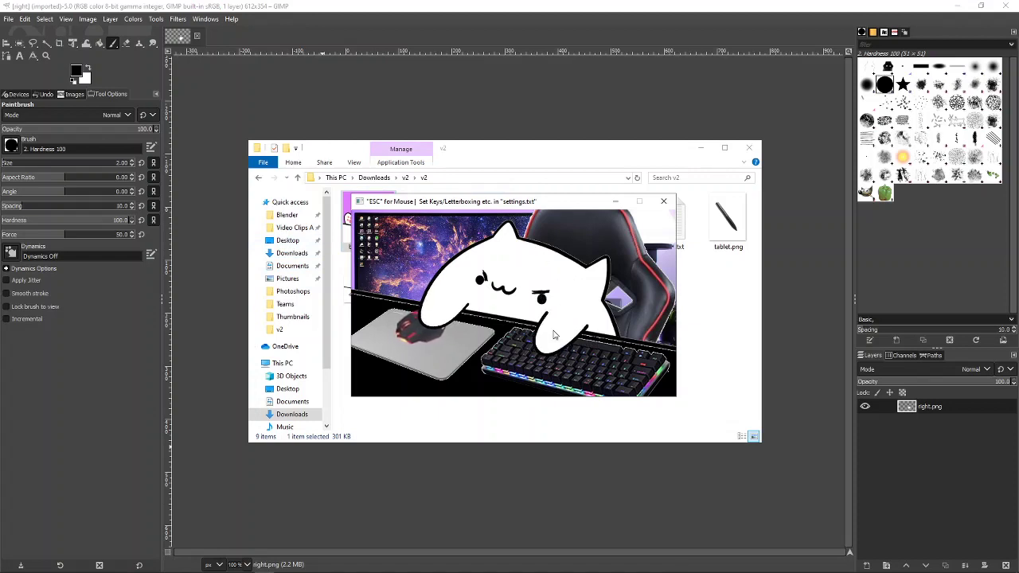
key(space)
key(x)
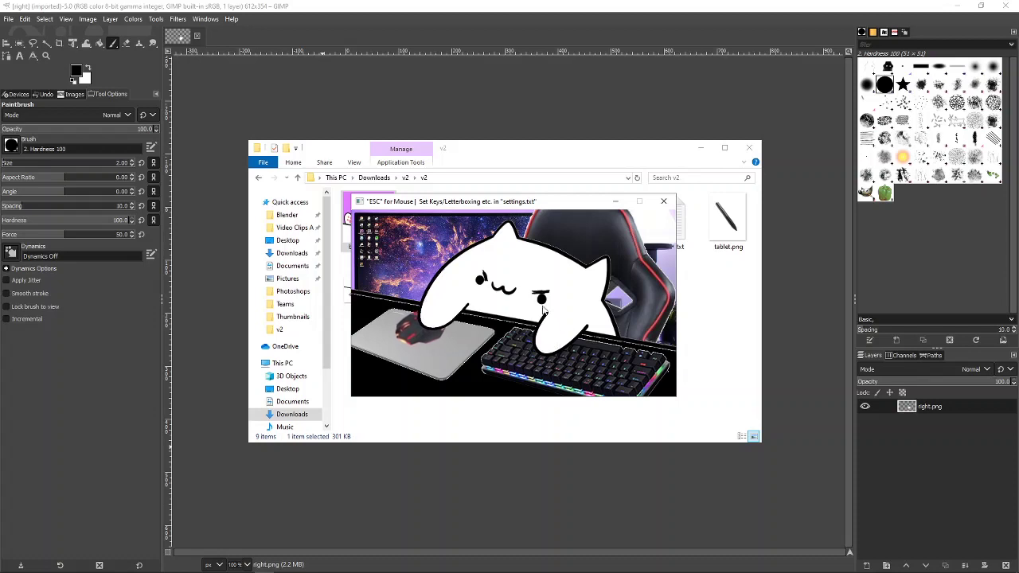
click(663, 201)
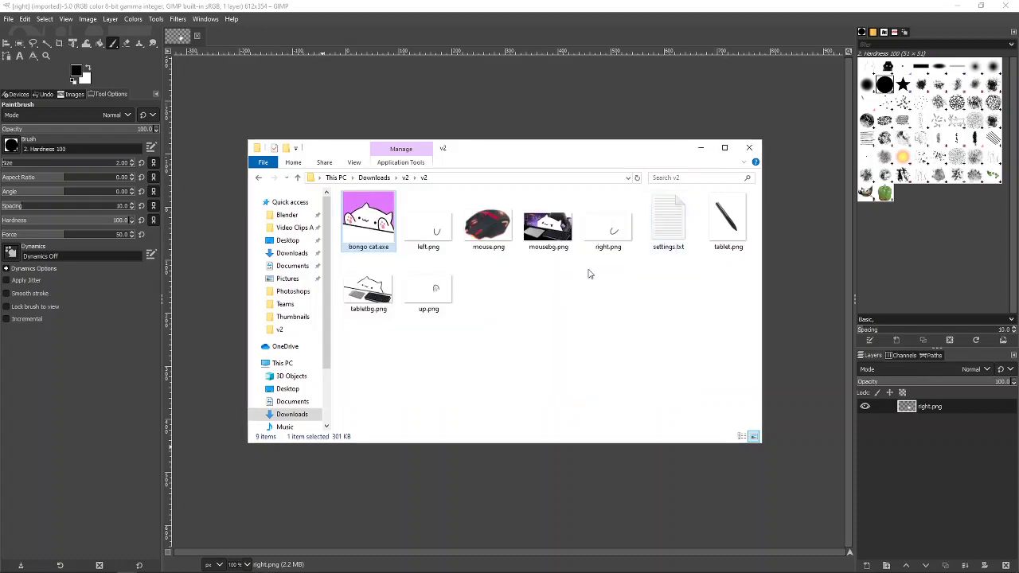
Switch to File Explorer and add LucDog Logo.png from the Thumbnails folder in Video Clips And Stuff to the right.png image as a layer
click(597, 127)
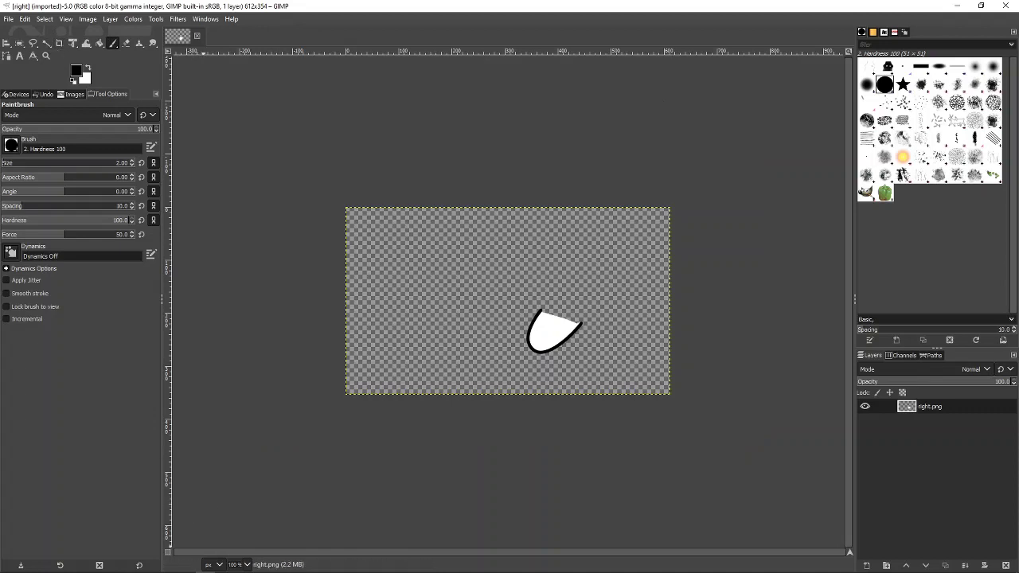
key(alt+Tab)
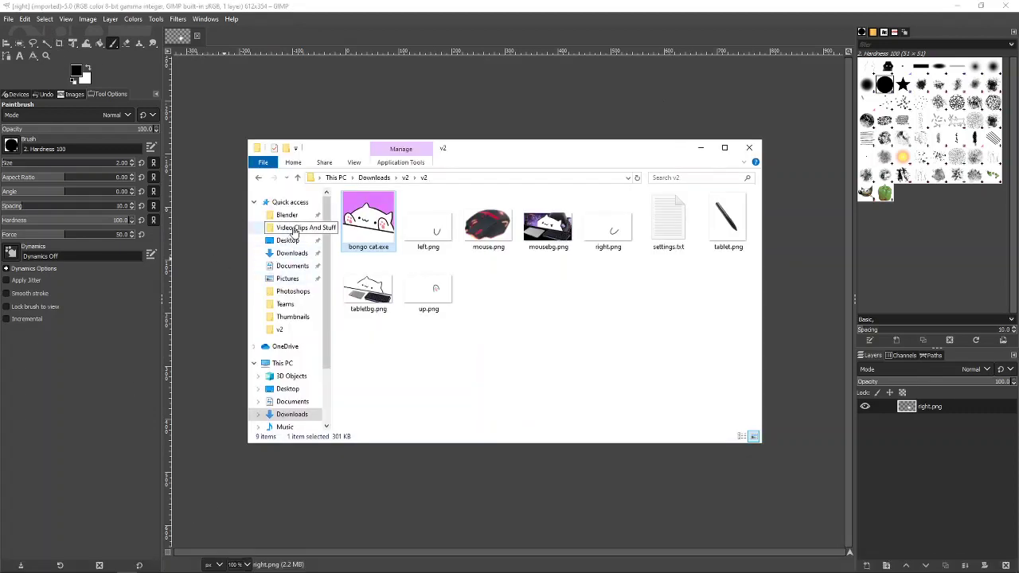
click(288, 228)
scroll(477, 318, down, 3)
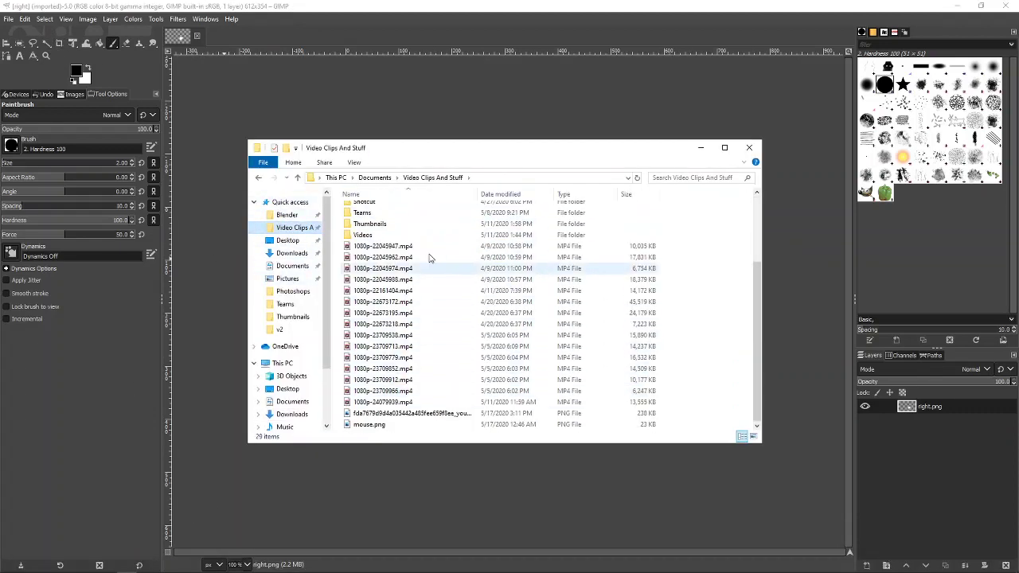
scroll(427, 263, up, 3)
double_click(405, 318)
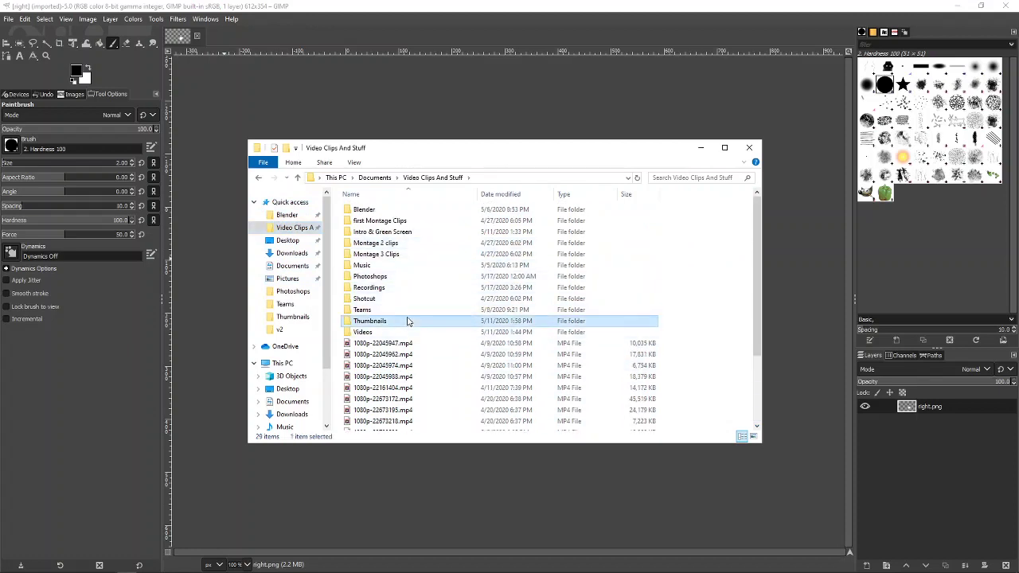
scroll(593, 382, down, 5)
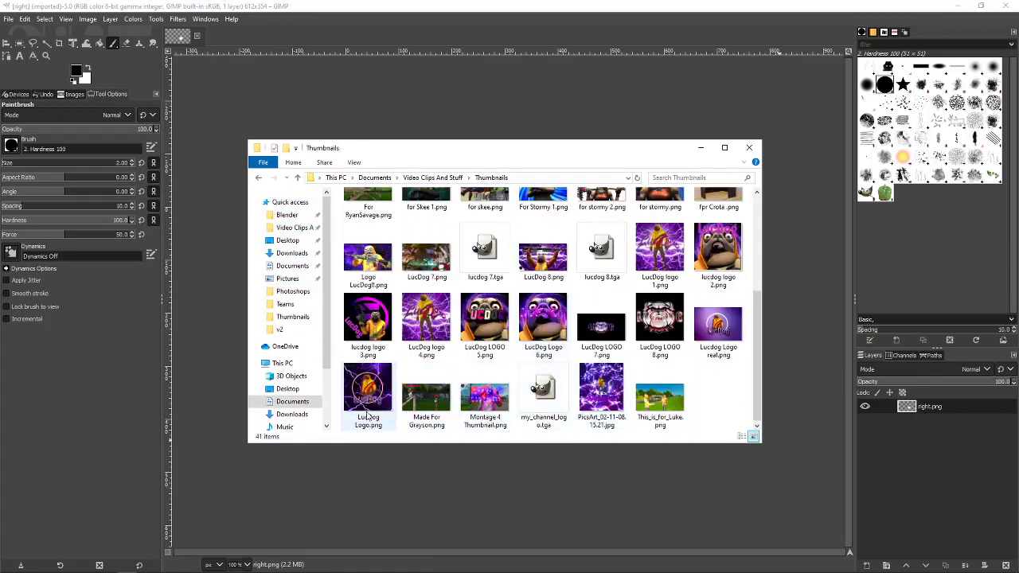
drag(370, 390, 724, 175)
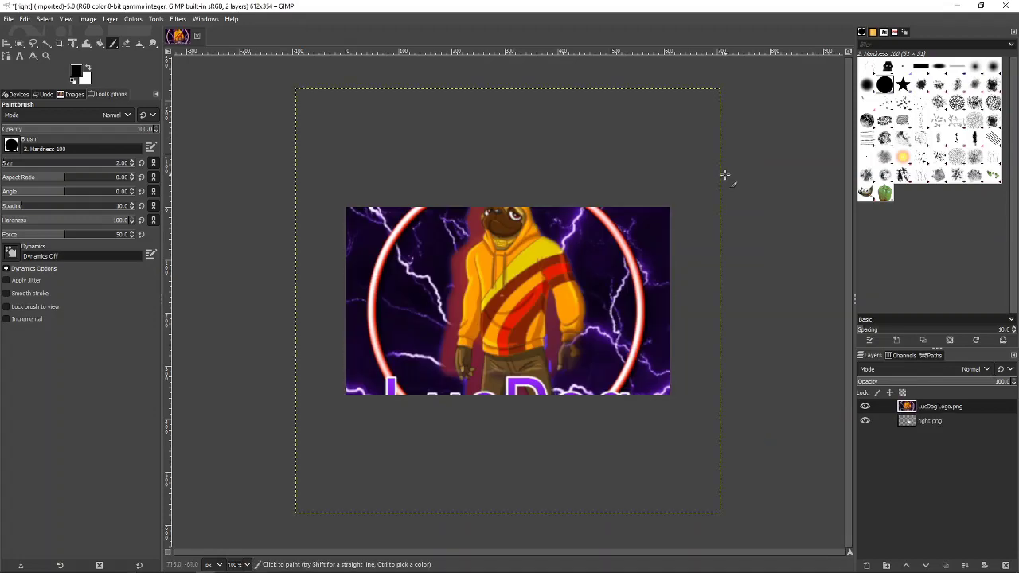
click(82, 44)
click(75, 43)
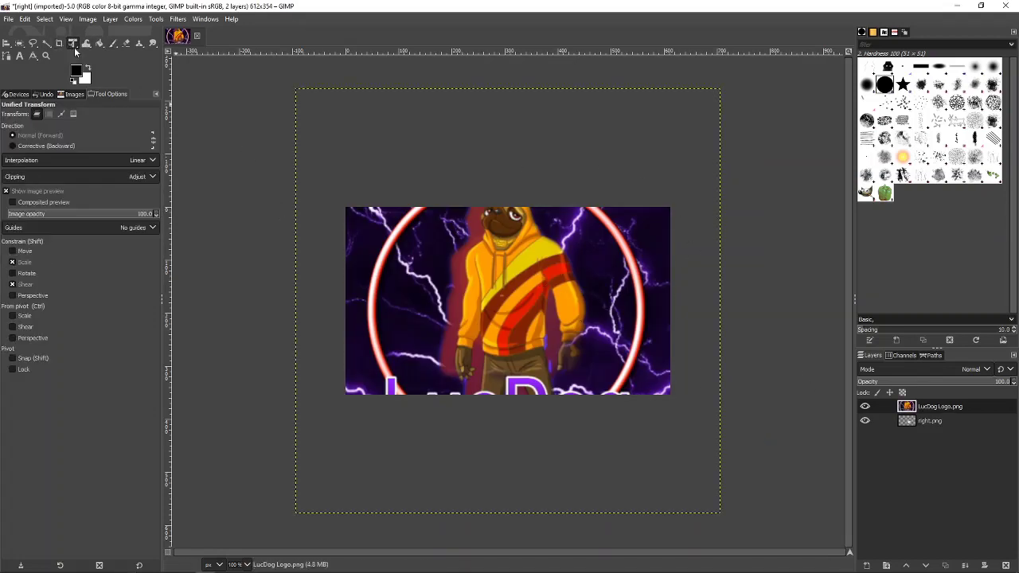
click(523, 280)
drag(797, 346, 664, 314)
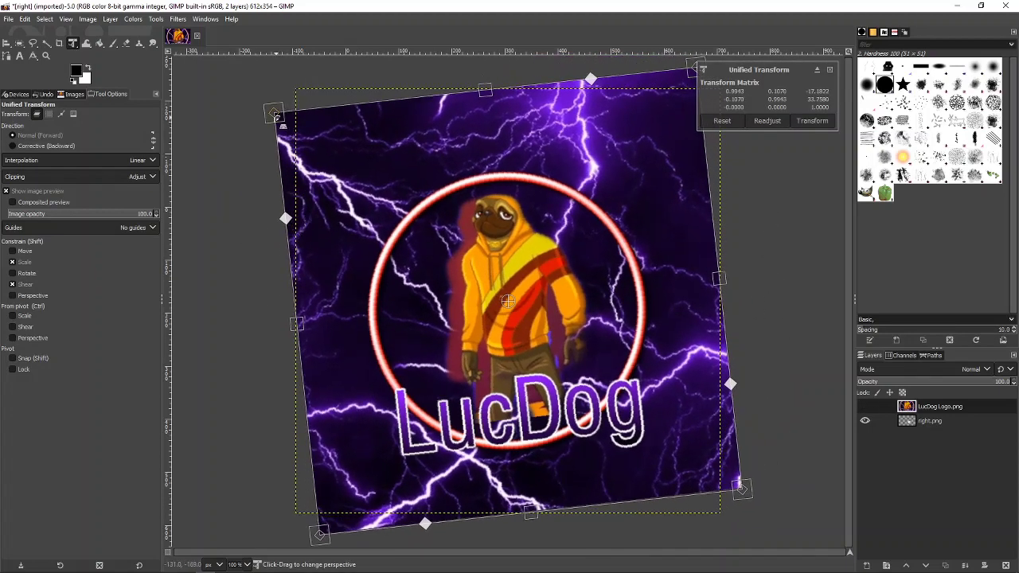
drag(281, 121, 278, 169)
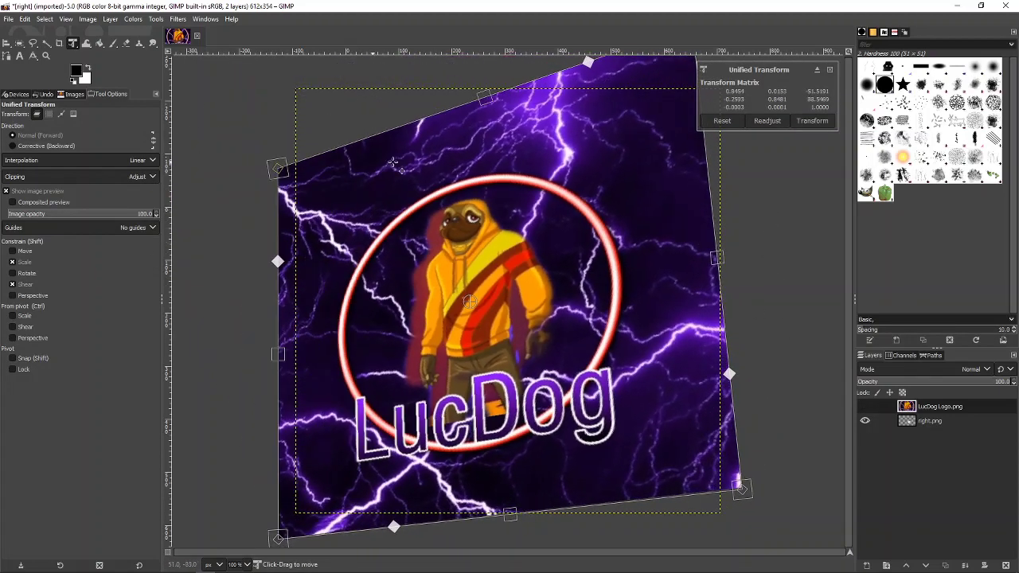
key(ctrl+z)
key(ctrl+z)
key(ctrl+z)
key(ctrl+z)
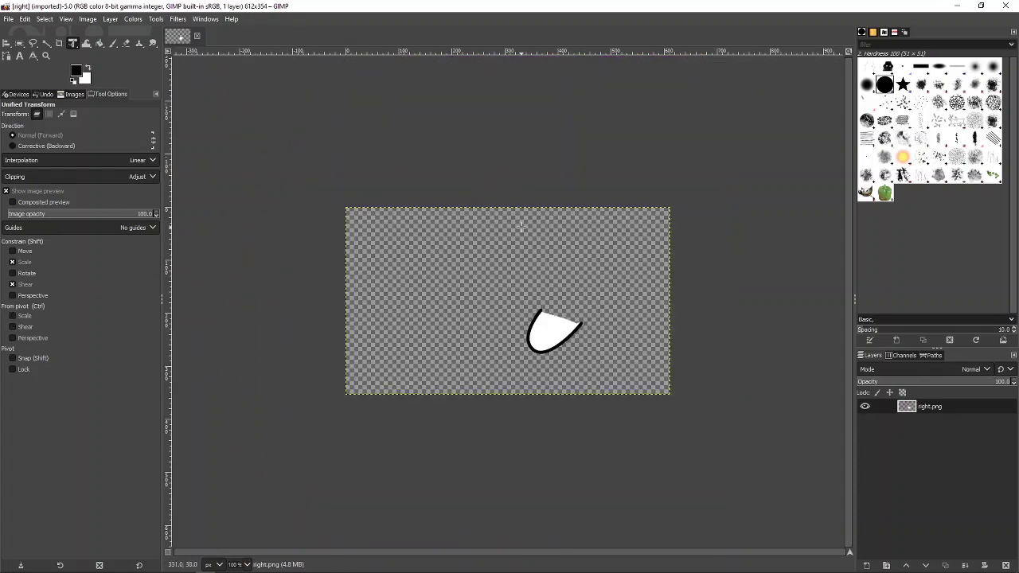
Restore the dropped LucDog Logo layer from the undo history and return to the Unified Transform options
click(37, 95)
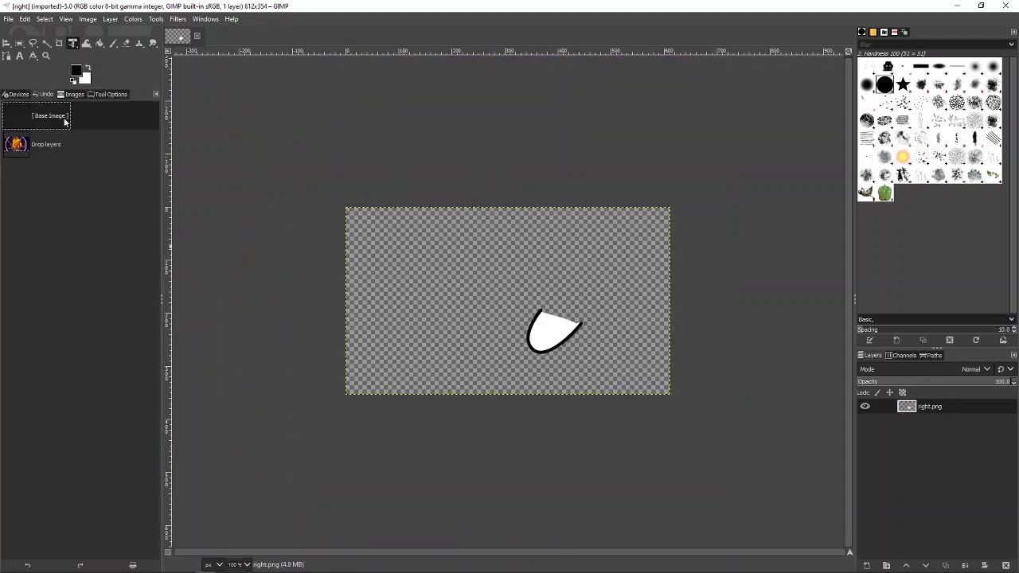
click(58, 145)
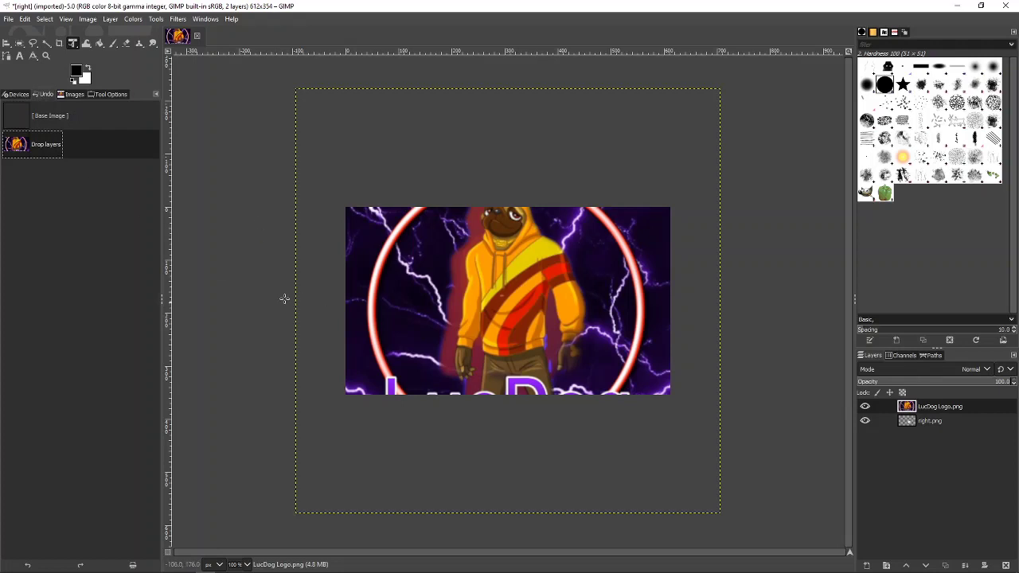
click(46, 120)
click(46, 140)
click(48, 119)
click(50, 141)
click(109, 95)
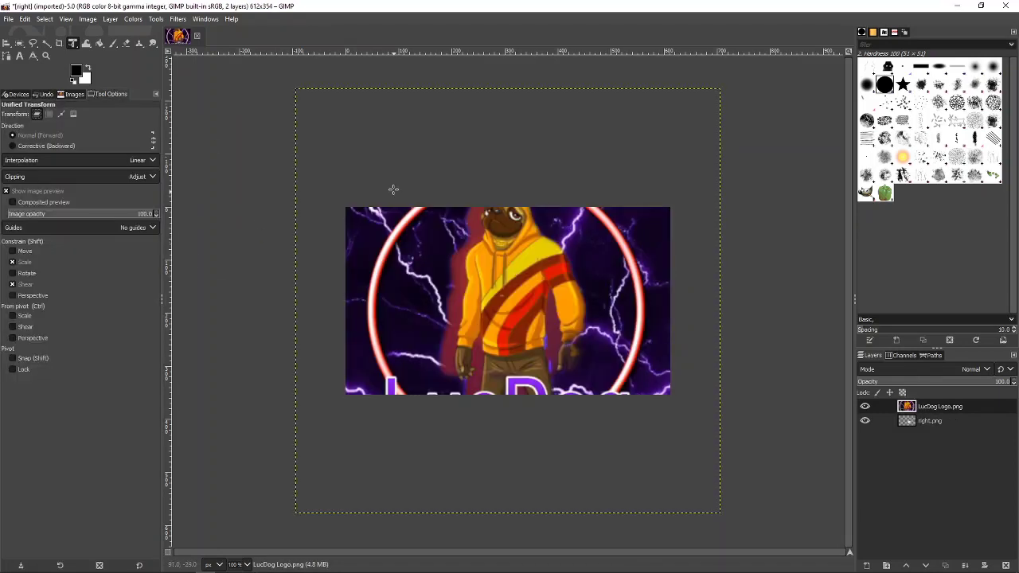
Shrink the LucDog Logo layer to about 26% with Unified Transform and place it inside the canvas, partly over the paw
click(486, 279)
scroll(488, 267, down, 2)
drag(497, 180, 499, 336)
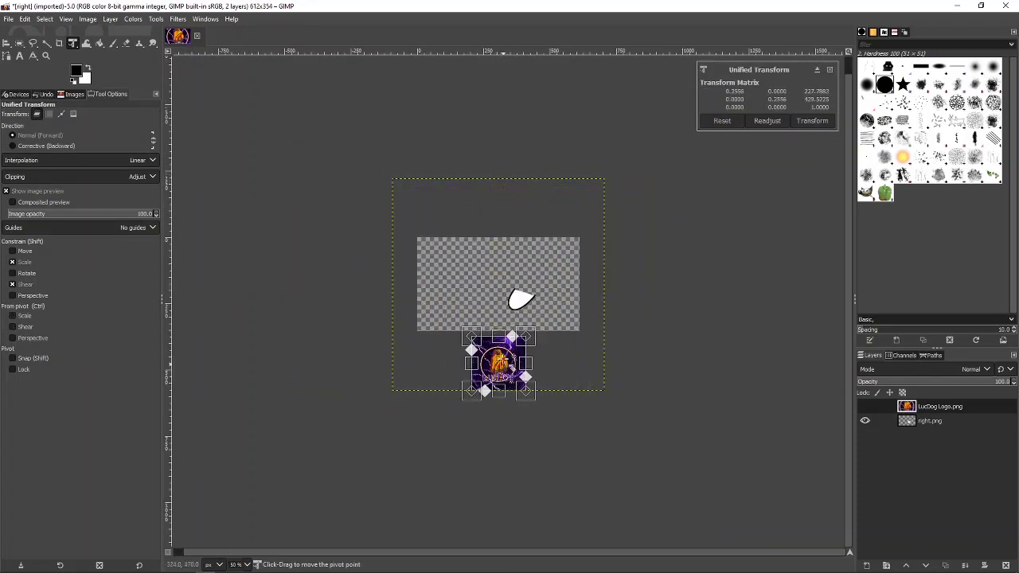
drag(509, 360, 514, 278)
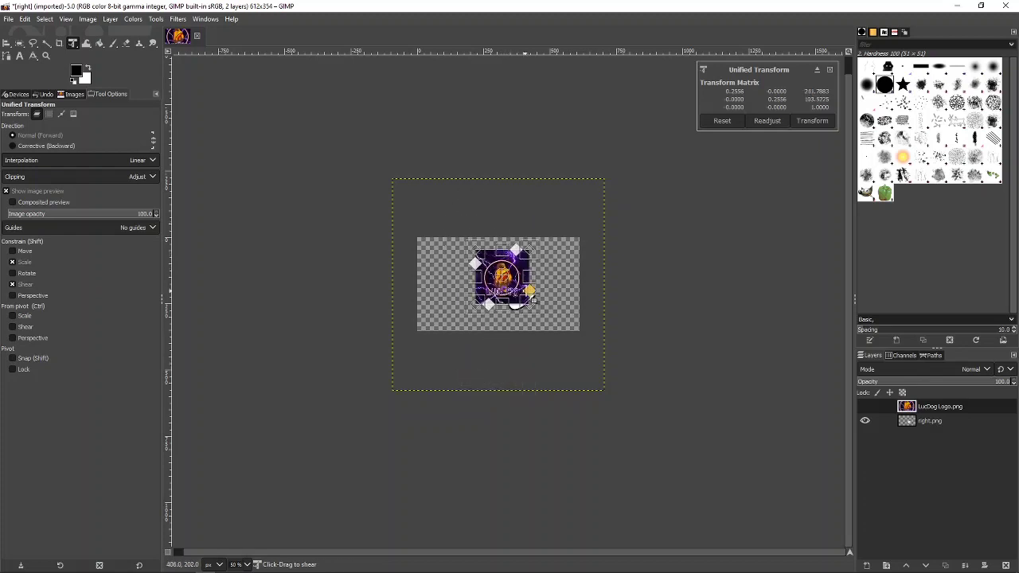
click(811, 121)
Draw an ellipse selection around the logo and adjust it to 206 × 204 px at position 217, 47
scroll(548, 335, up, 4)
scroll(474, 300, up, 3)
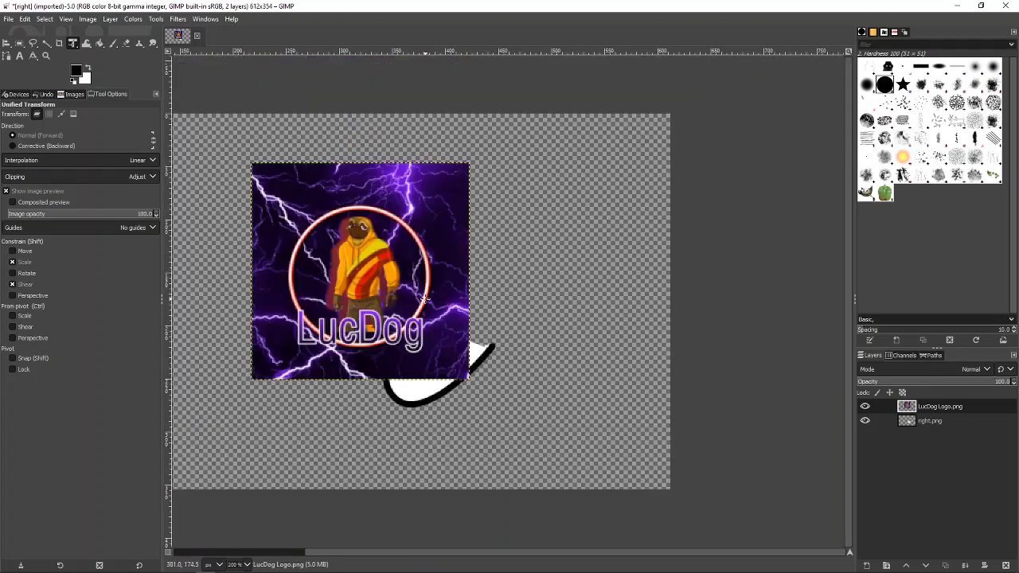
scroll(628, 544, left, 5)
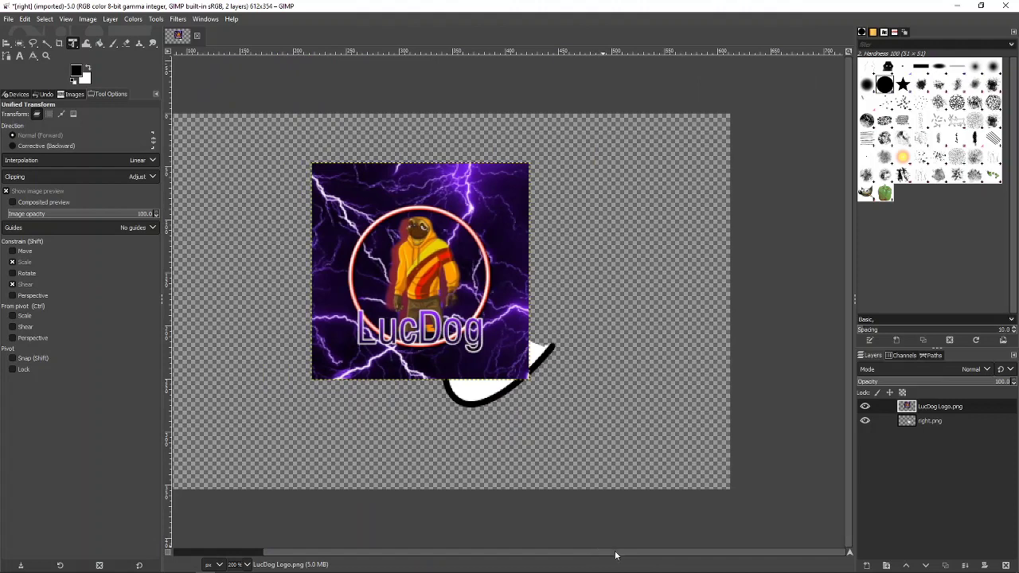
scroll(616, 555, left, 5)
scroll(590, 557, left, 2)
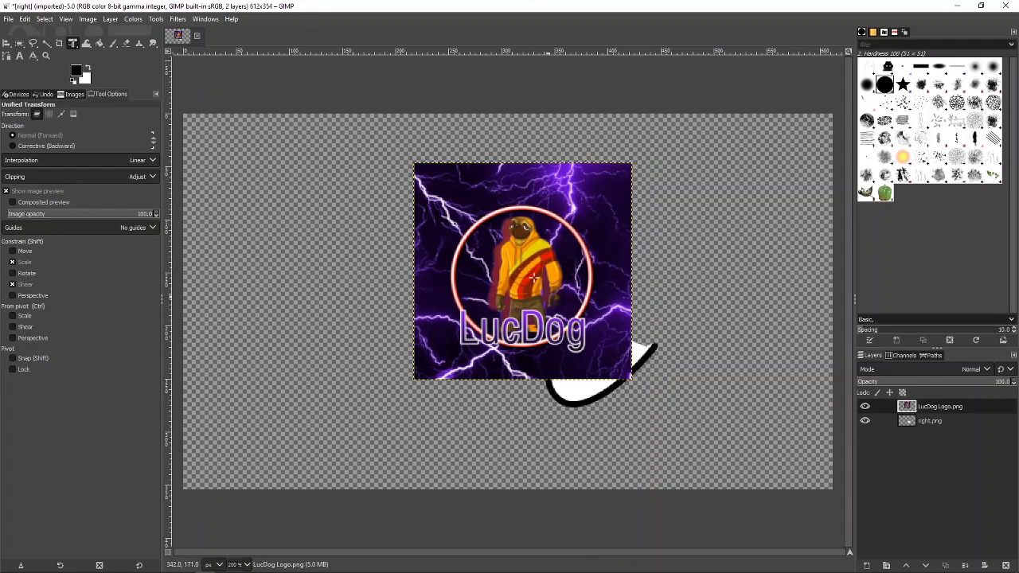
click(19, 44)
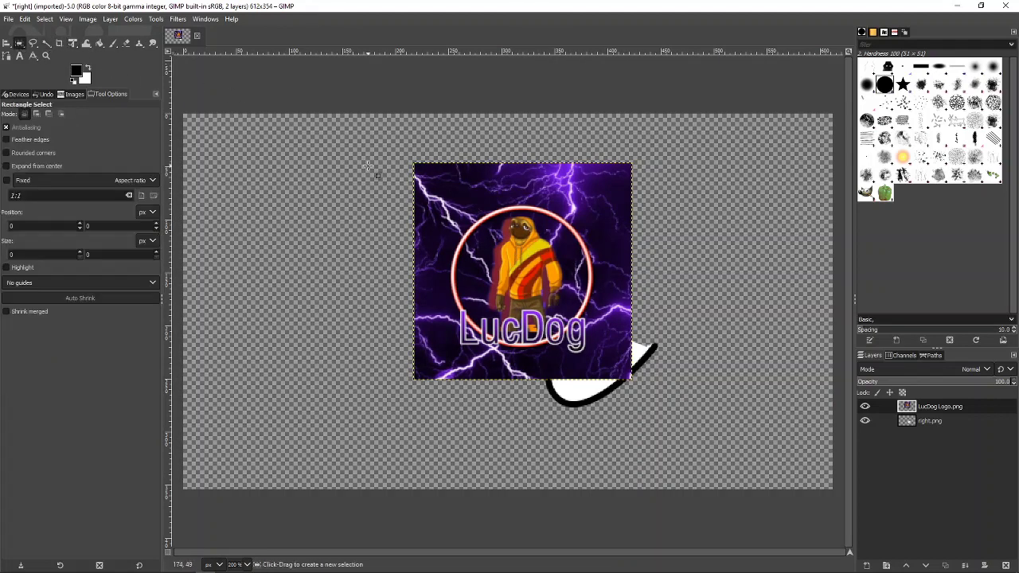
key(e)
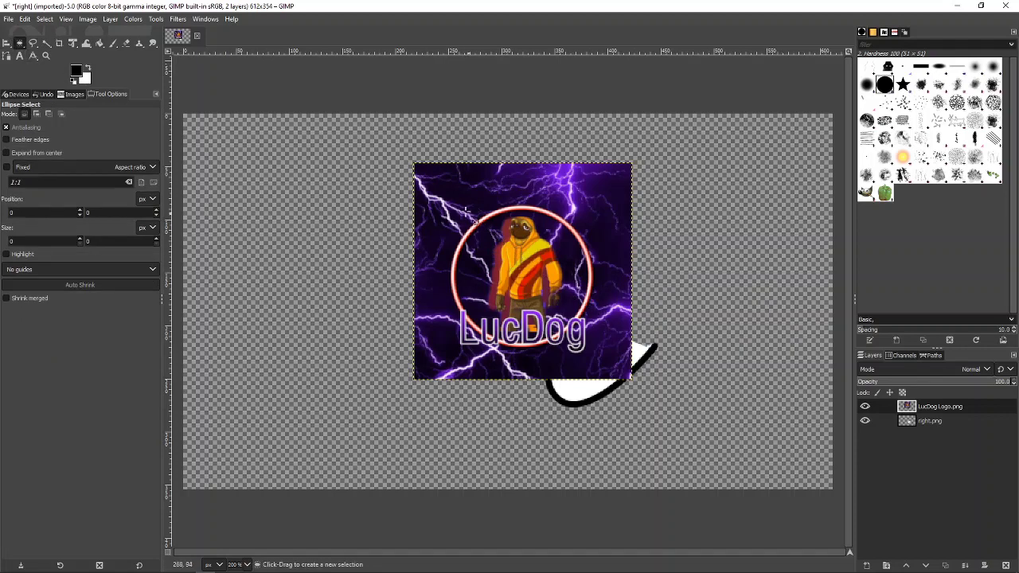
drag(465, 211, 695, 420)
drag(596, 339, 538, 300)
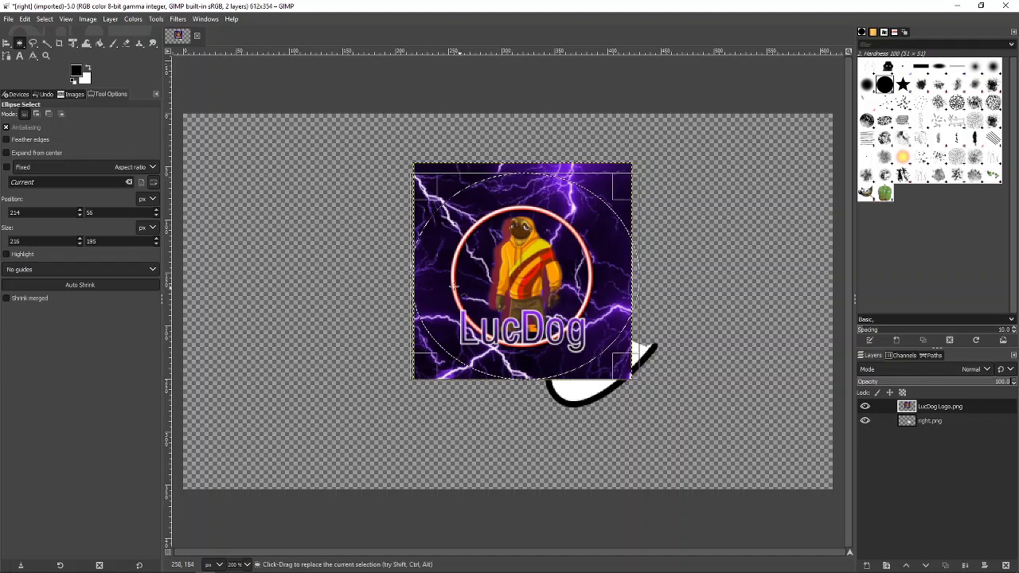
drag(418, 283, 421, 282)
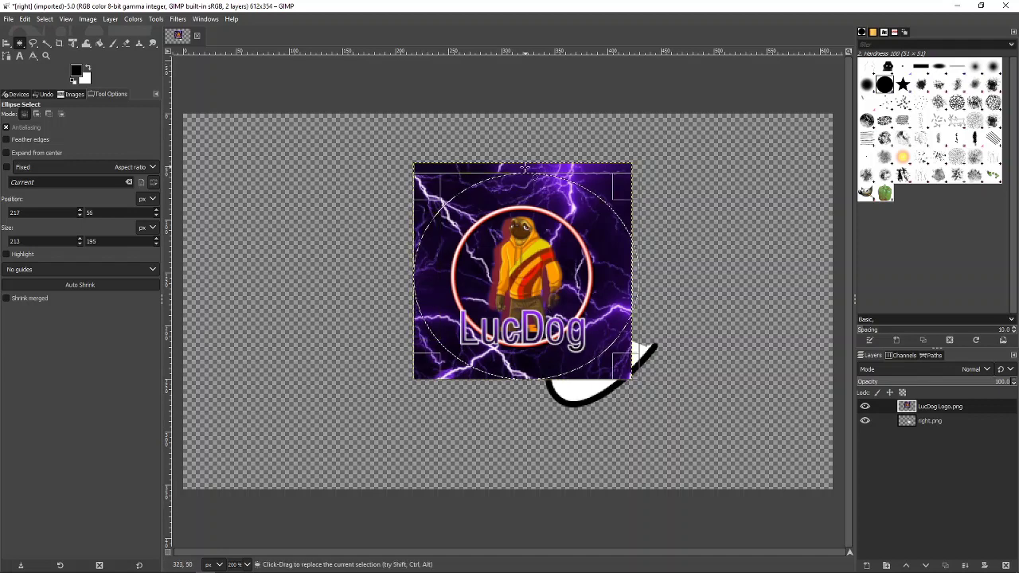
drag(526, 167, 526, 157)
drag(635, 257, 626, 257)
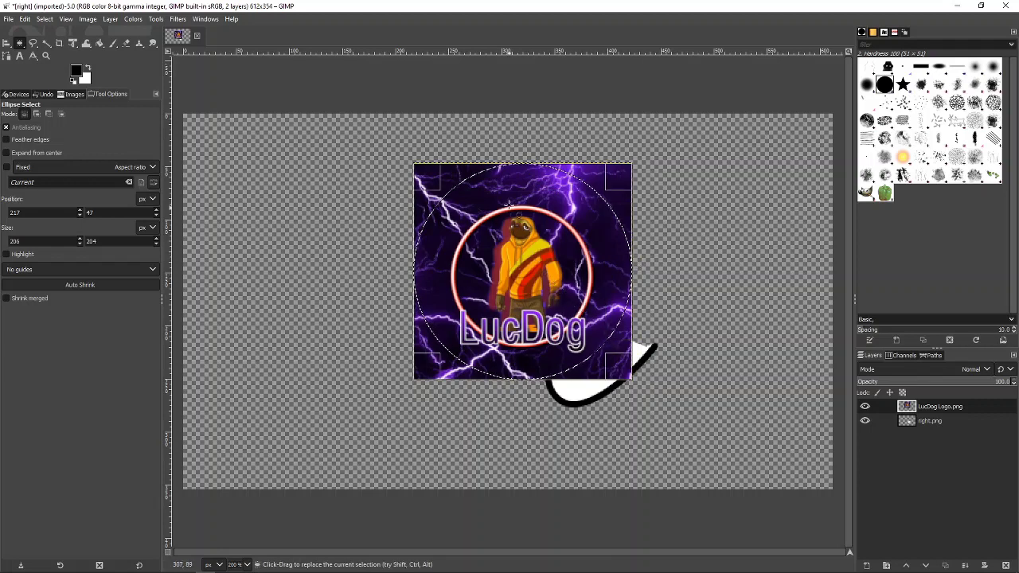
Copy the circular selection, then replace the LucDog Logo layer with the copy pasted as a new layer
key(ctrl+c)
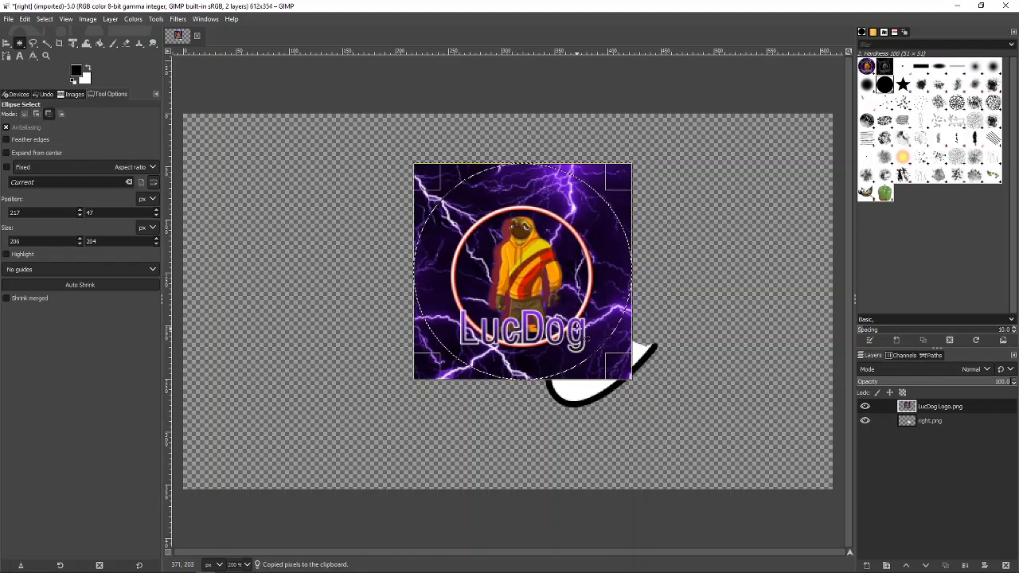
click(1005, 564)
key(ctrl+v)
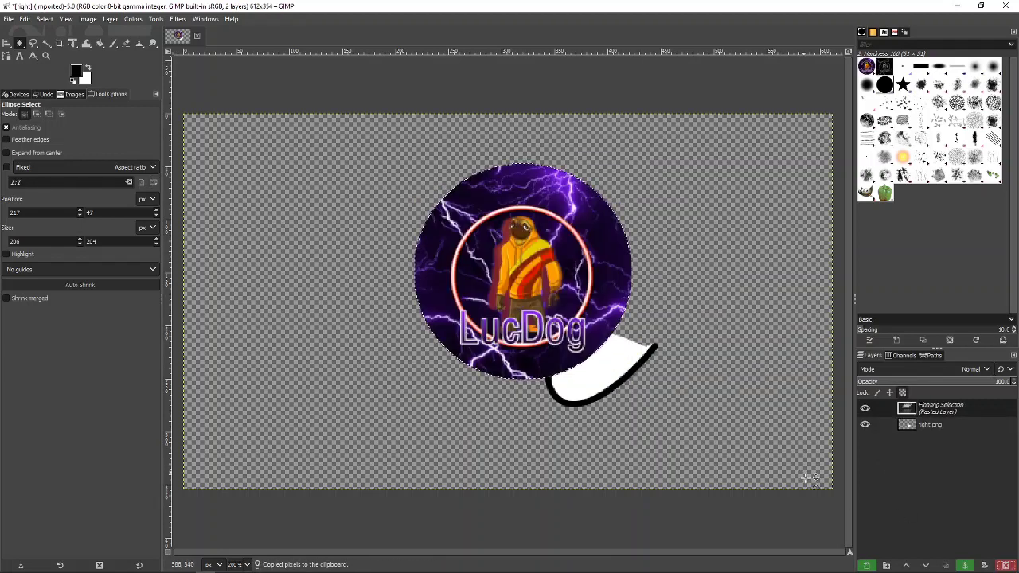
click(866, 565)
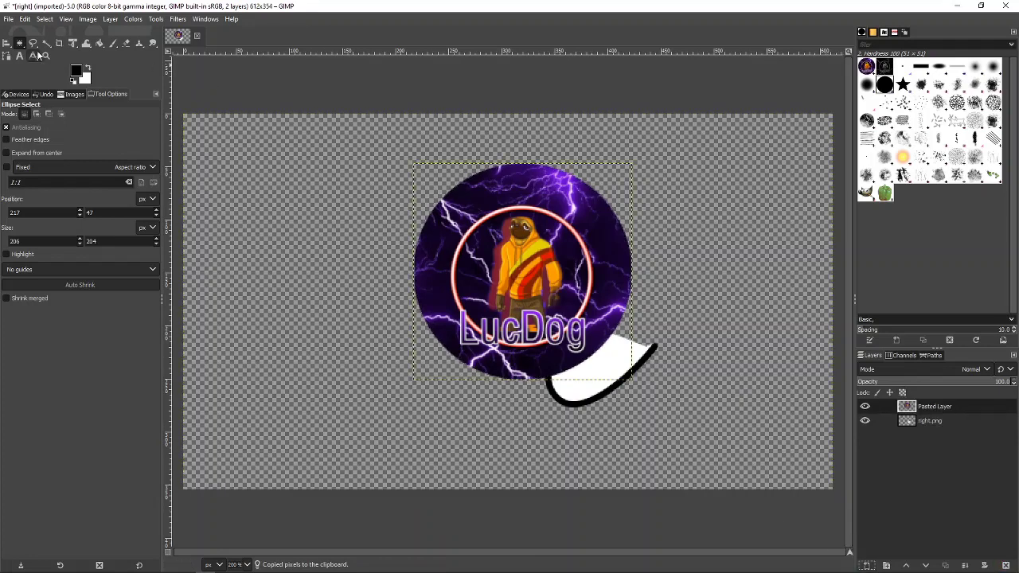
Shrink the circular logo, tilt it clockwise and place it on the paw with Unified Transform, then overwrite right.png
click(73, 43)
click(518, 171)
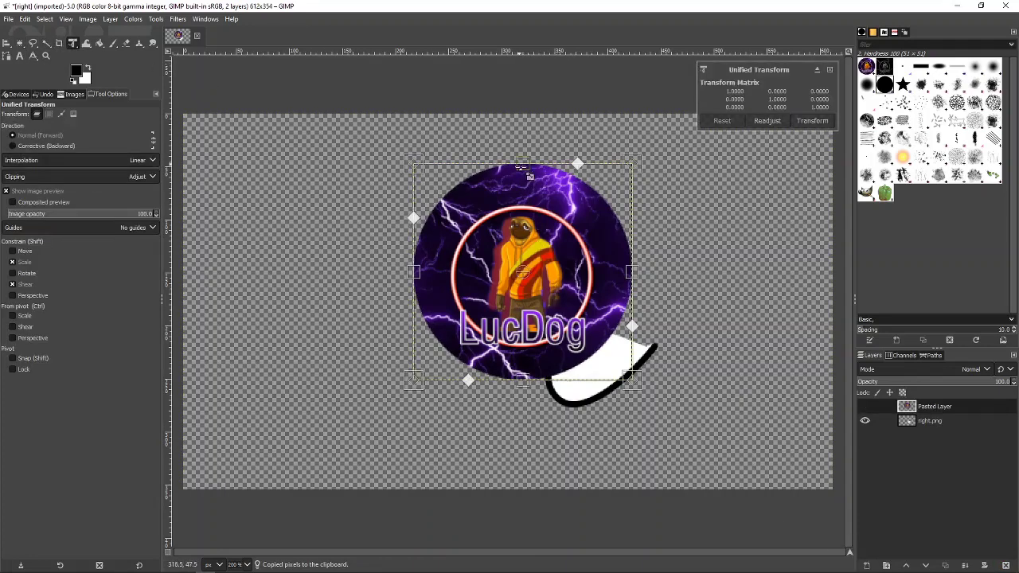
drag(522, 165, 521, 285)
drag(529, 235, 541, 237)
drag(549, 306, 576, 394)
drag(575, 374, 587, 362)
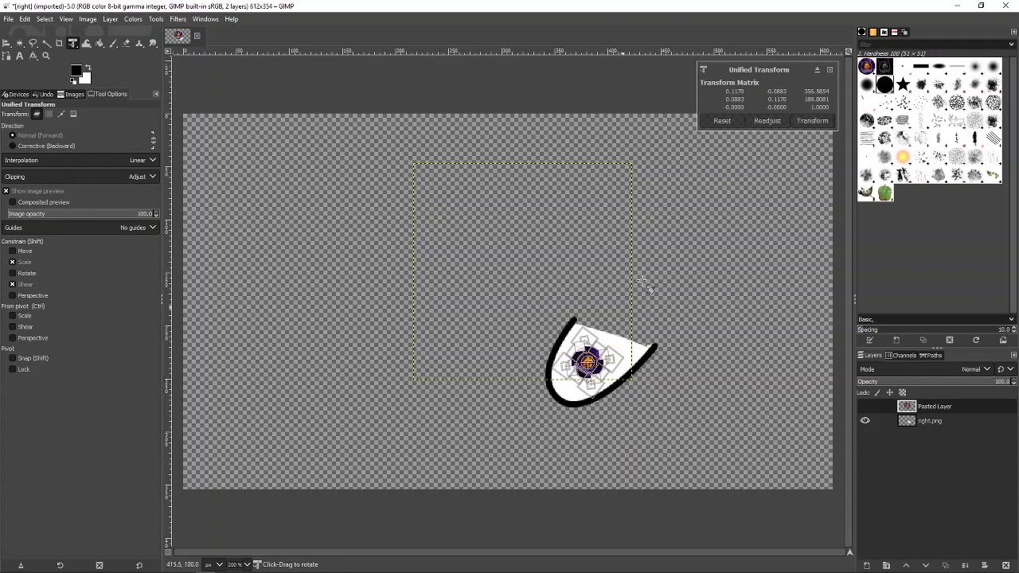
click(812, 120)
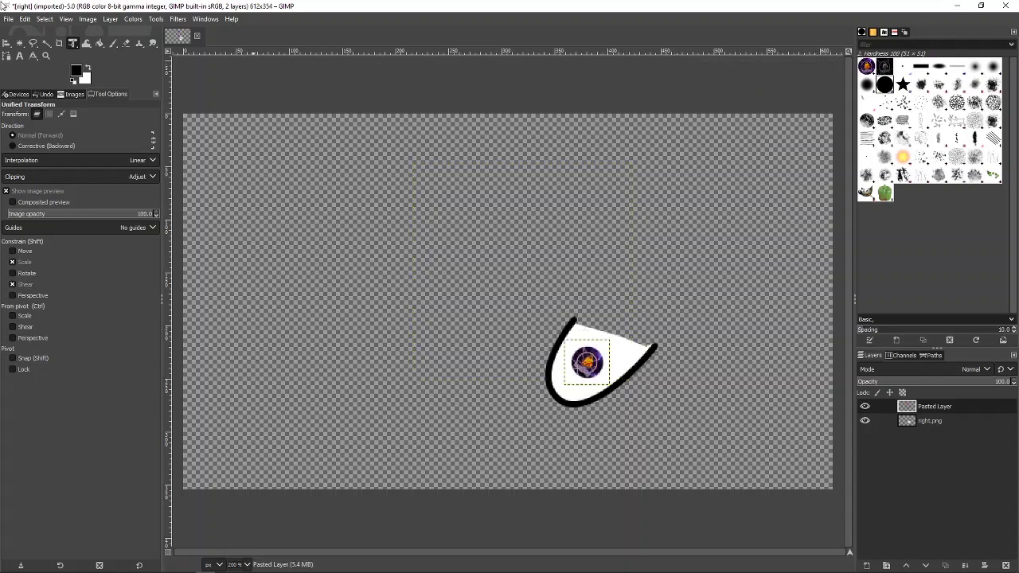
click(10, 19)
click(48, 170)
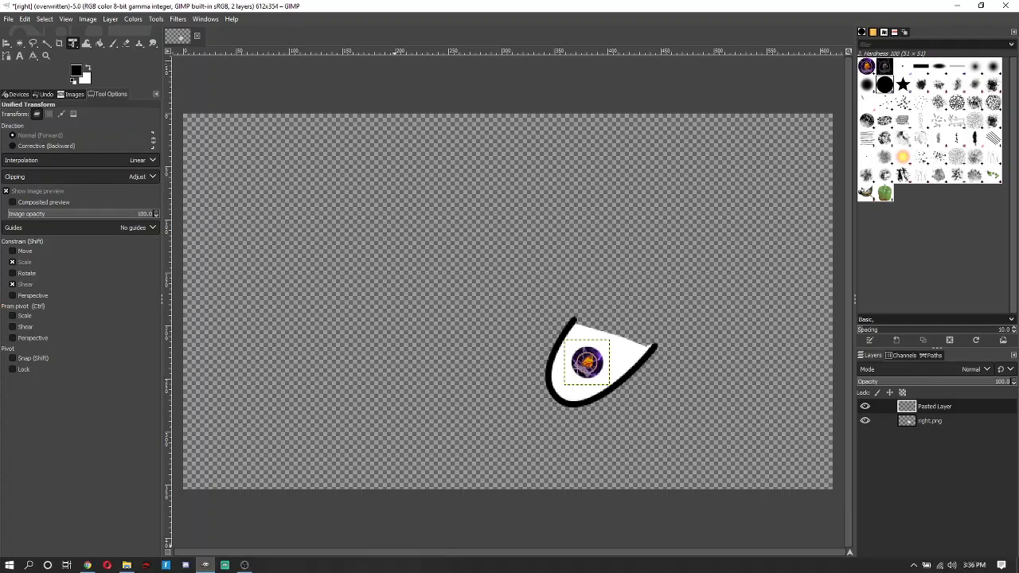
Add left.png from the inner v2 folder in Downloads to the image as a layer and delete the right.png layer
click(126, 565)
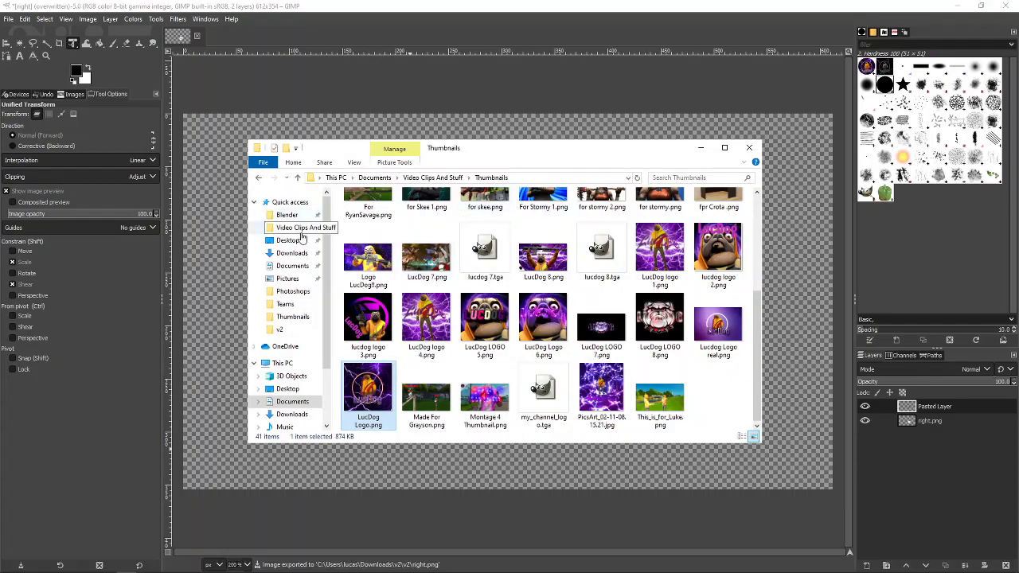
click(295, 227)
click(291, 253)
double_click(436, 239)
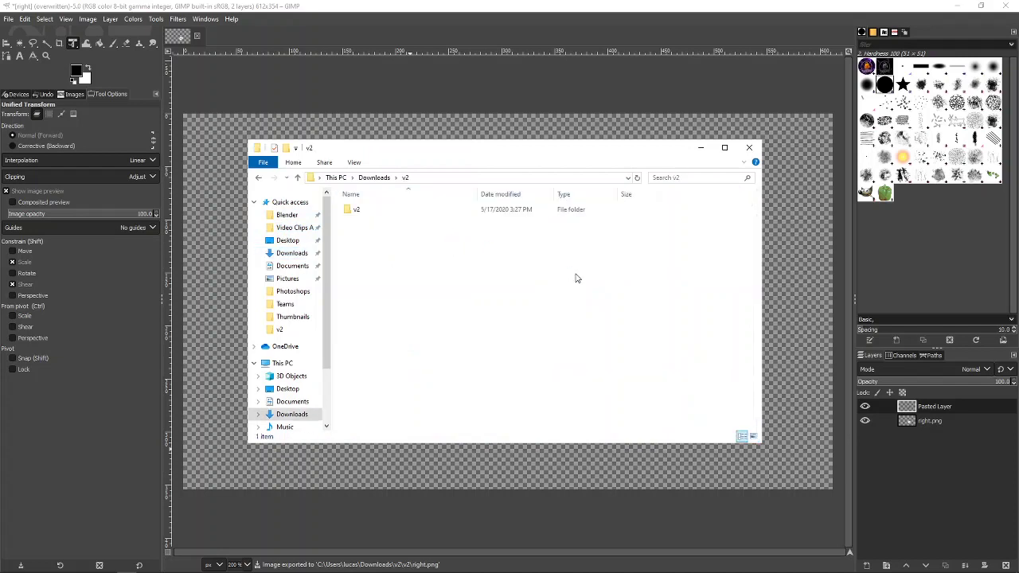
double_click(387, 209)
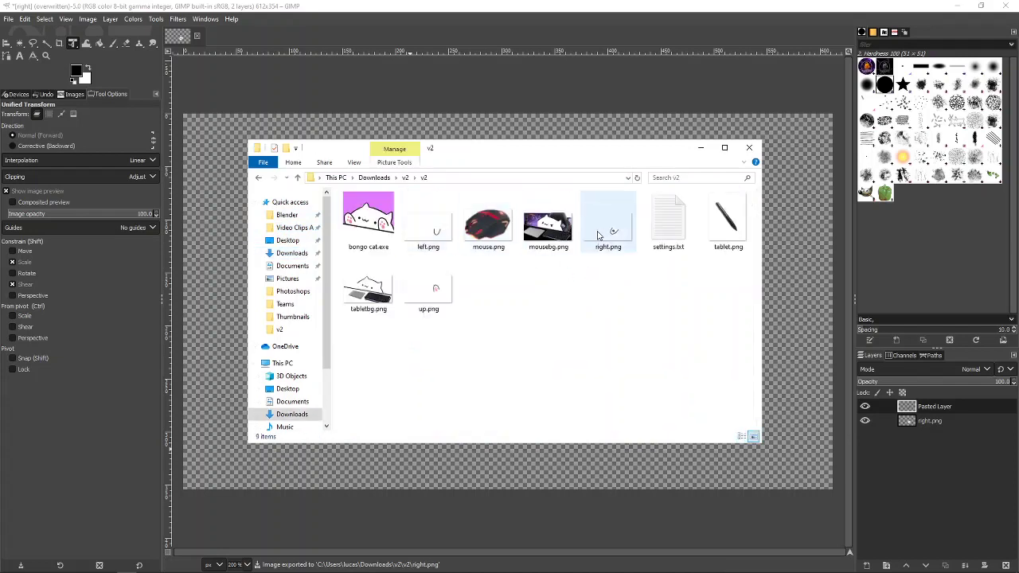
drag(427, 236, 437, 121)
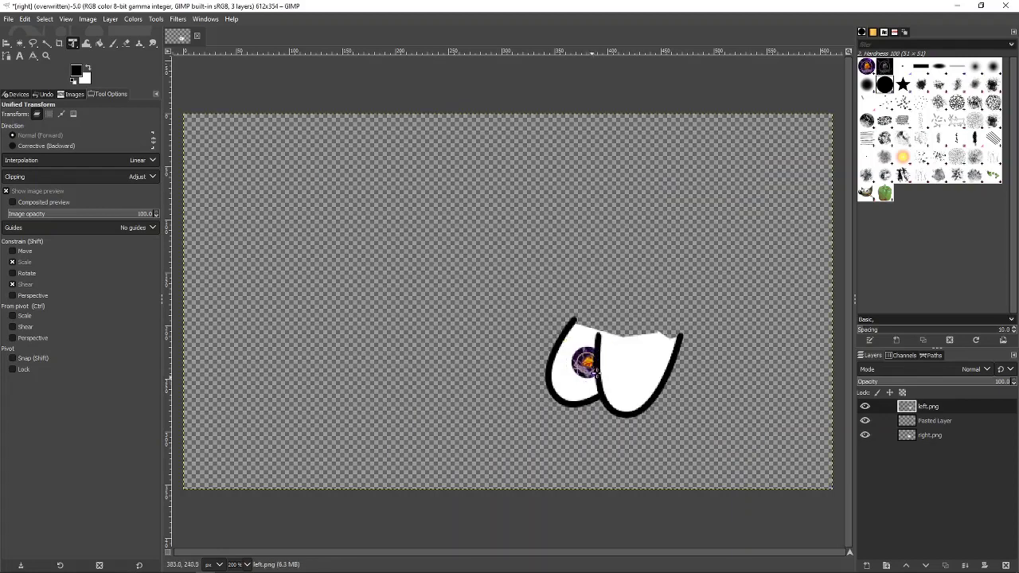
click(971, 435)
click(1005, 566)
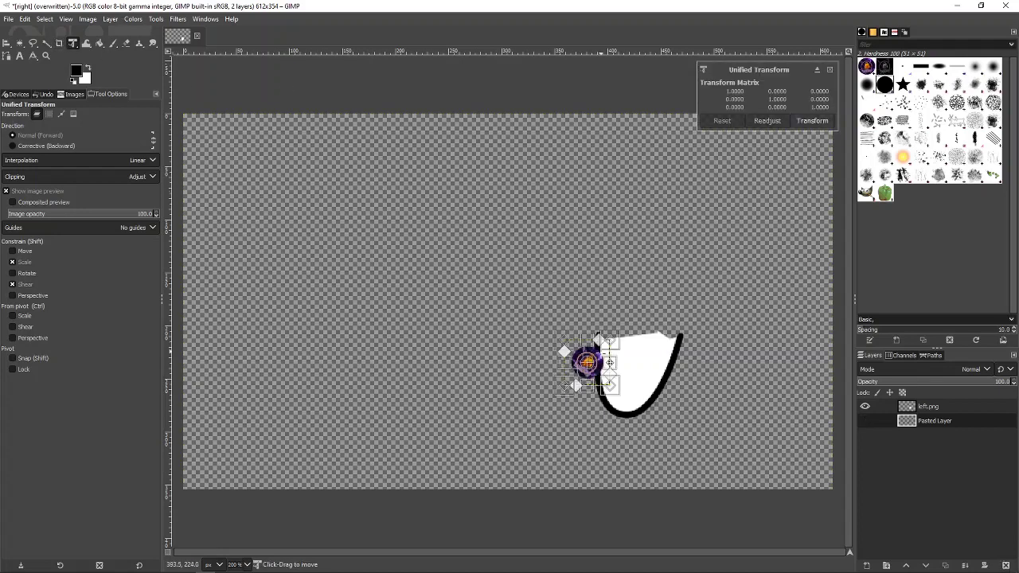
Rotate the pasted logo counterclockwise and centre it on the paw with Unified Transform, then raise its layer above left.png
click(567, 354)
drag(610, 371, 662, 372)
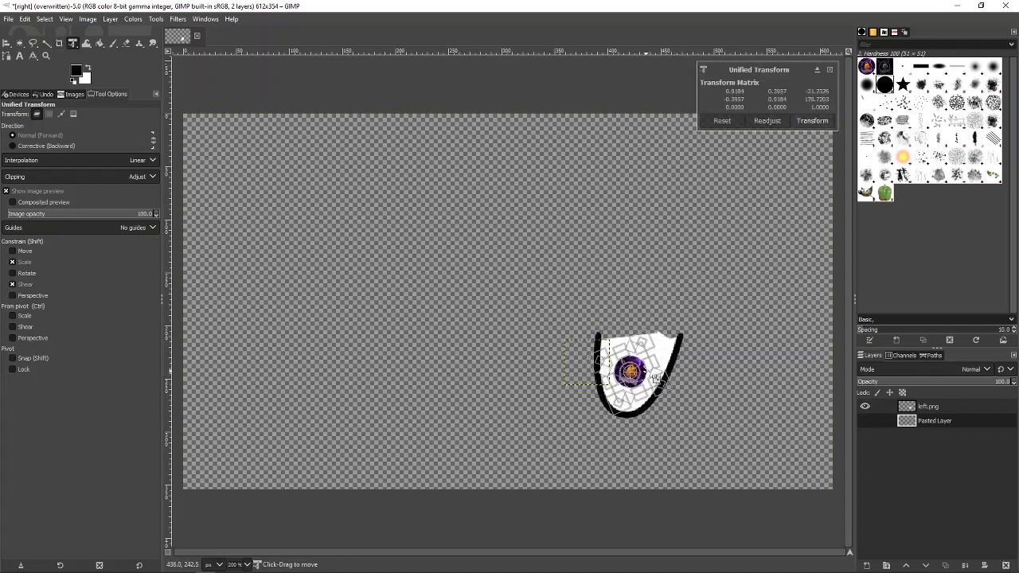
click(812, 121)
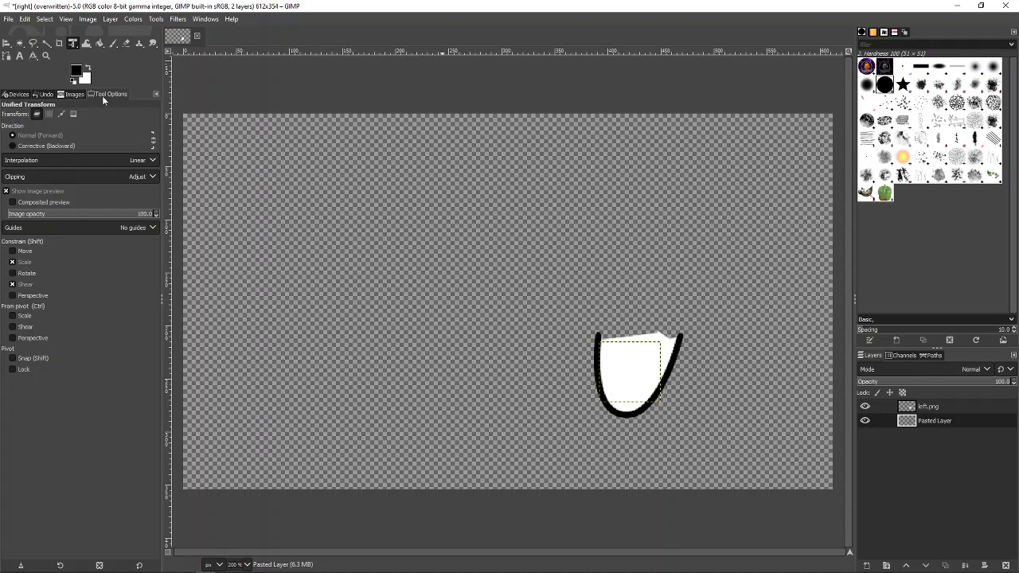
click(905, 565)
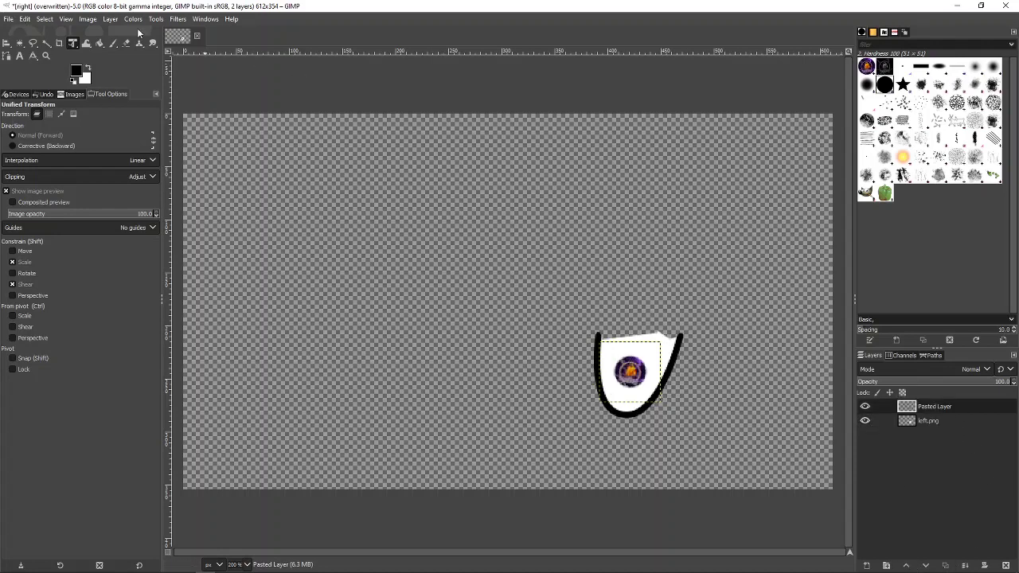
Export the image as left.png in the inner v2 folder, replacing the existing file and keeping the default PNG options
click(8, 18)
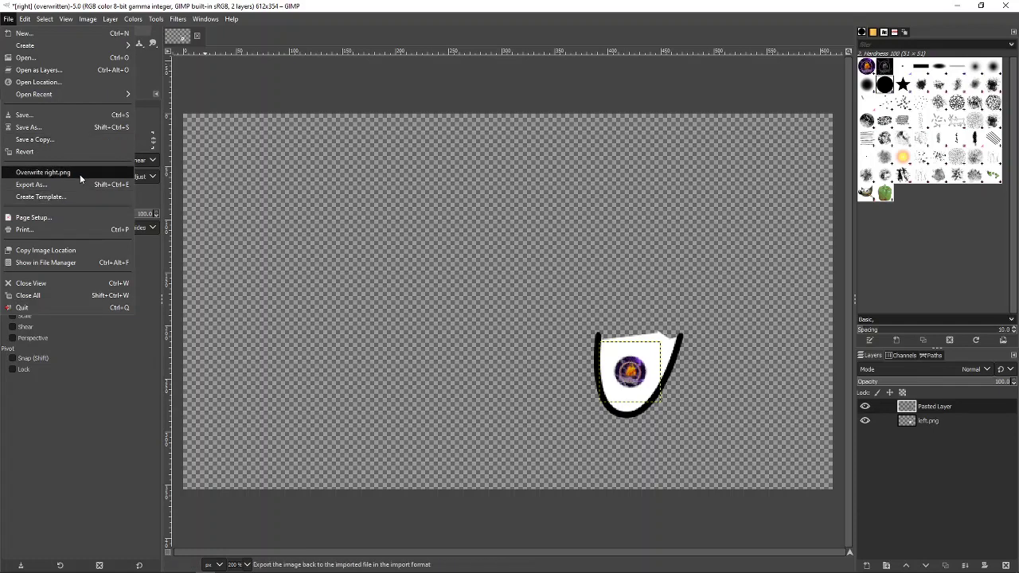
click(84, 183)
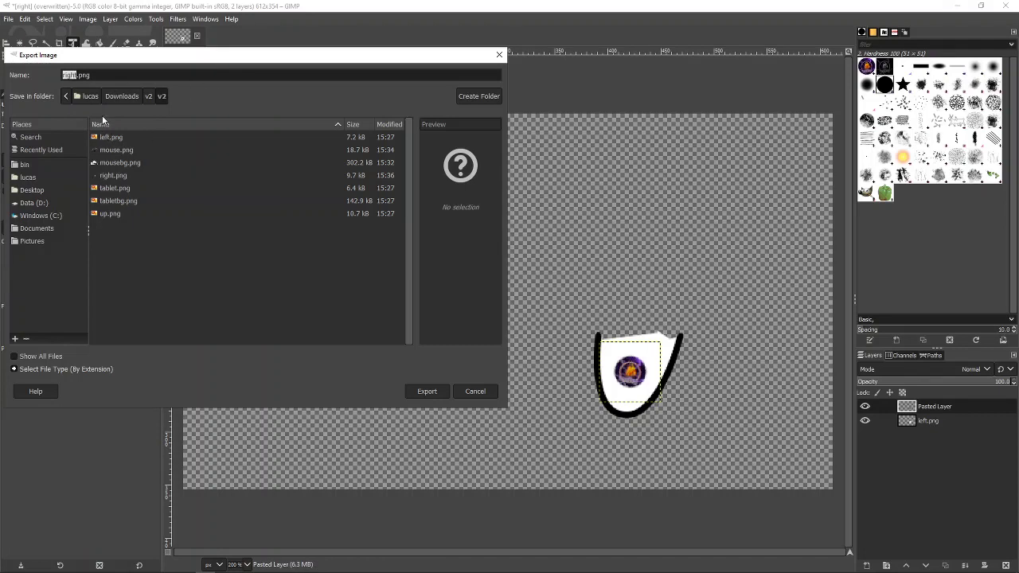
text(left)
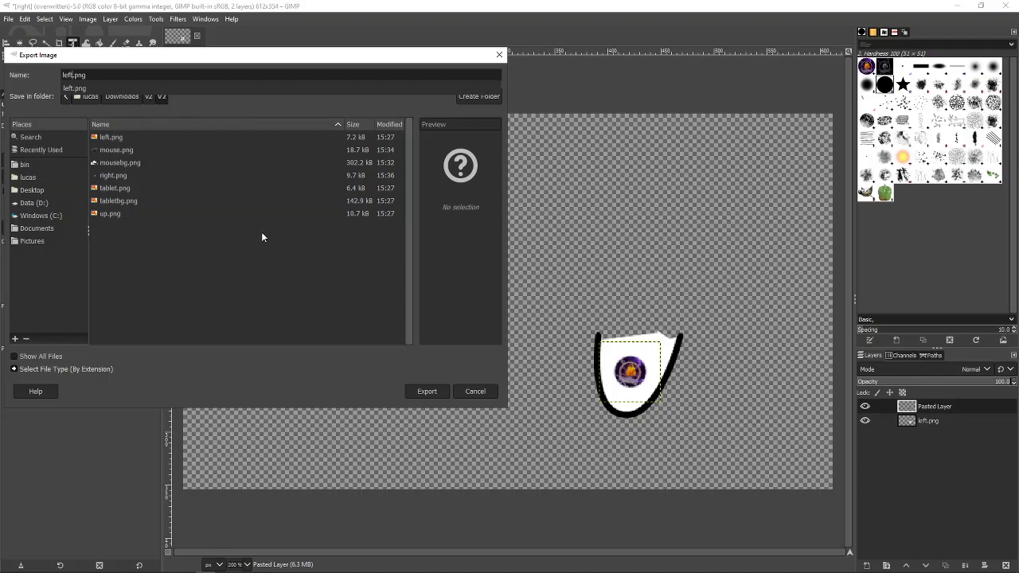
click(424, 392)
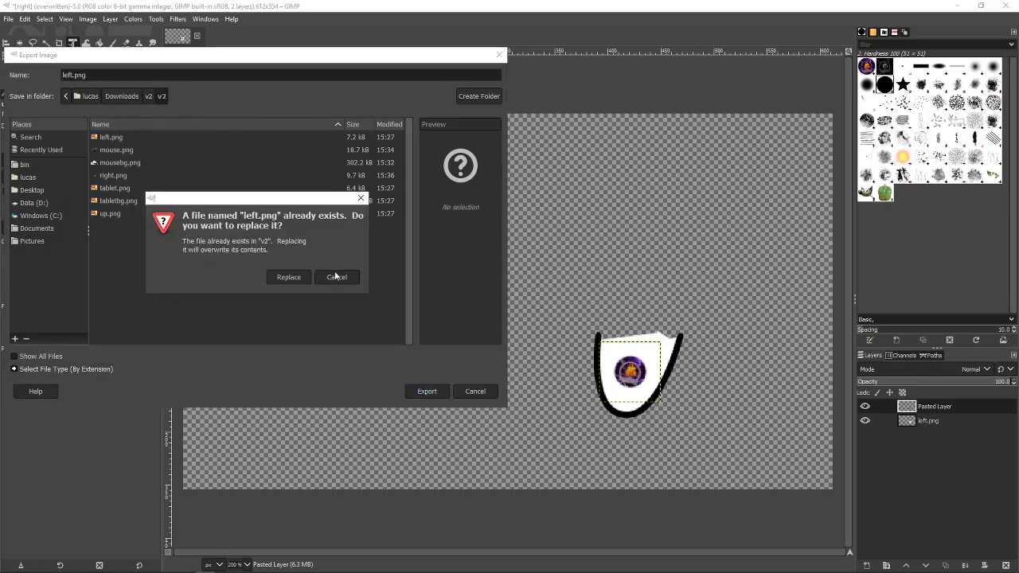
click(288, 278)
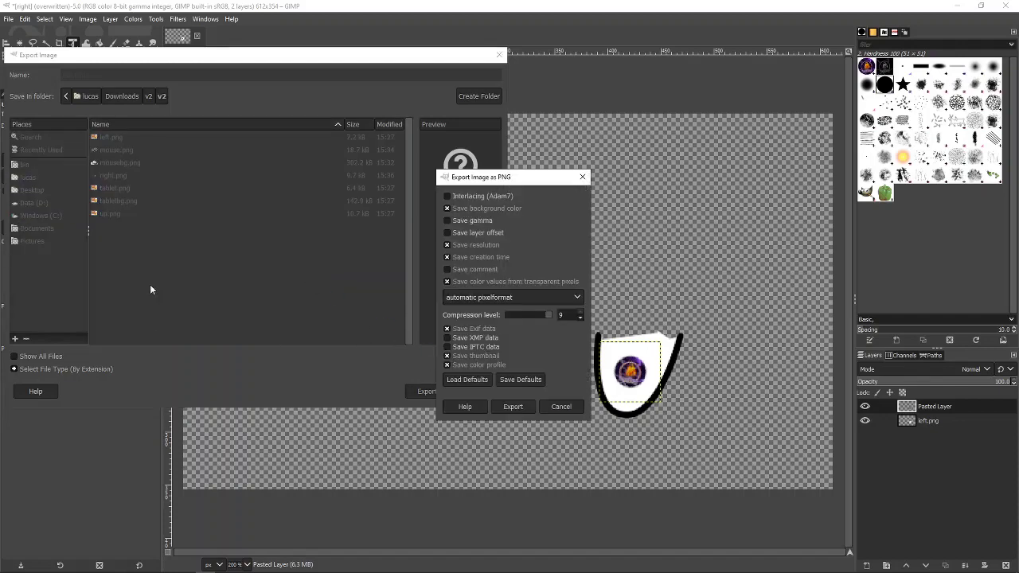
click(512, 407)
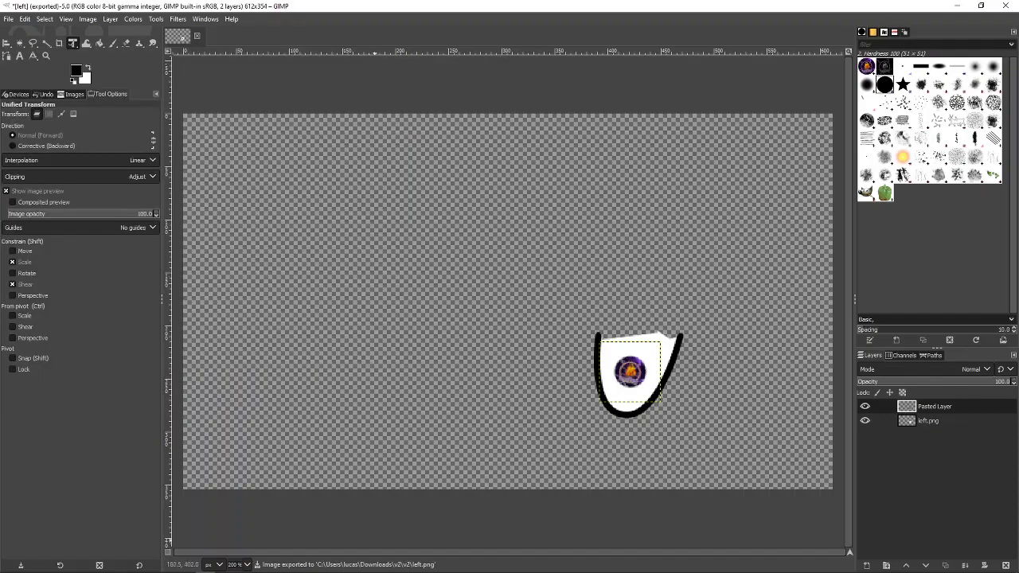
Run bongo cat.exe from the inner v2 folder, test the keyboard paw images, then close and relaunch the overlay
mouse_move(276, 570)
click(126, 565)
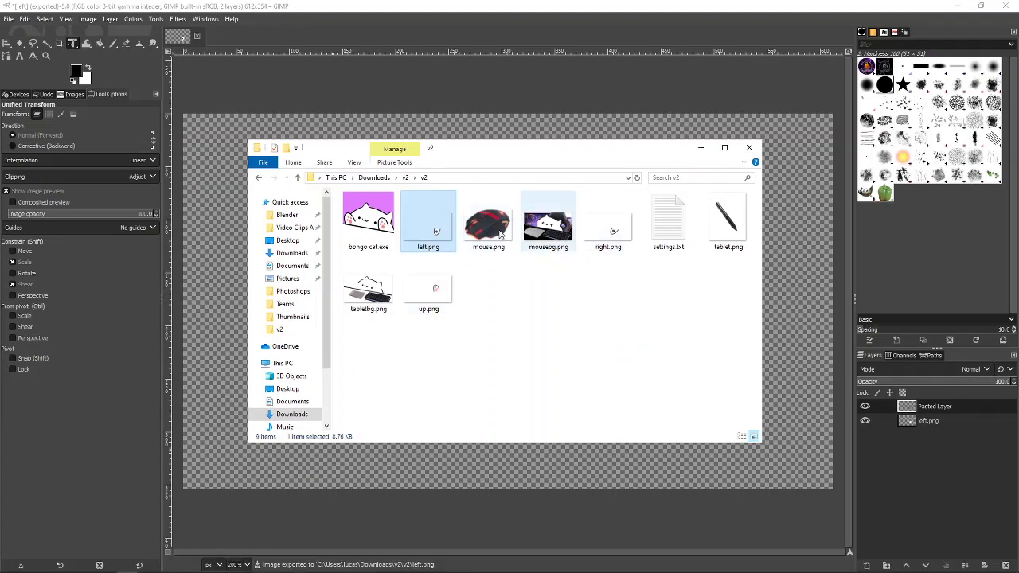
double_click(374, 216)
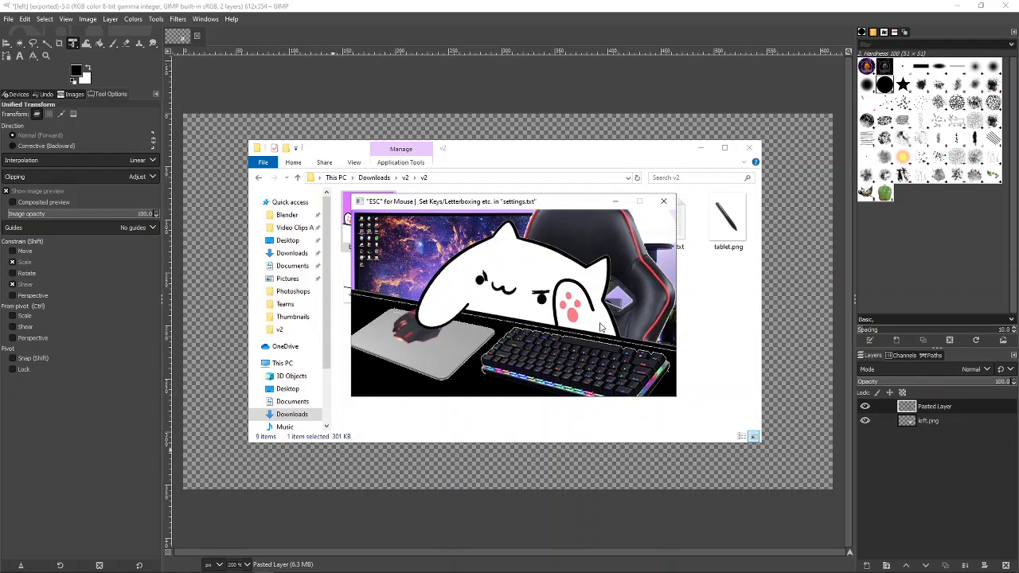
key(z)
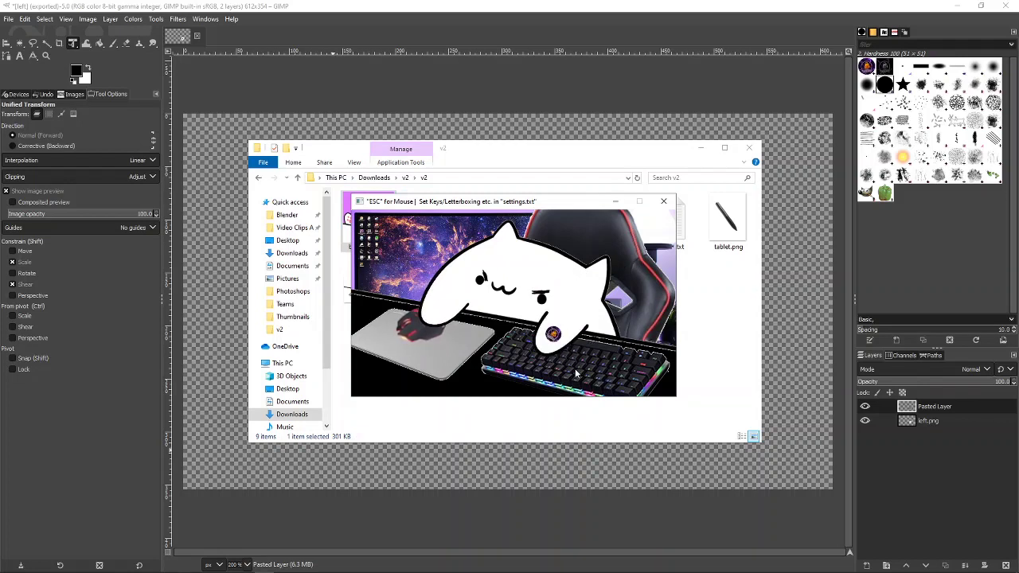
click(663, 200)
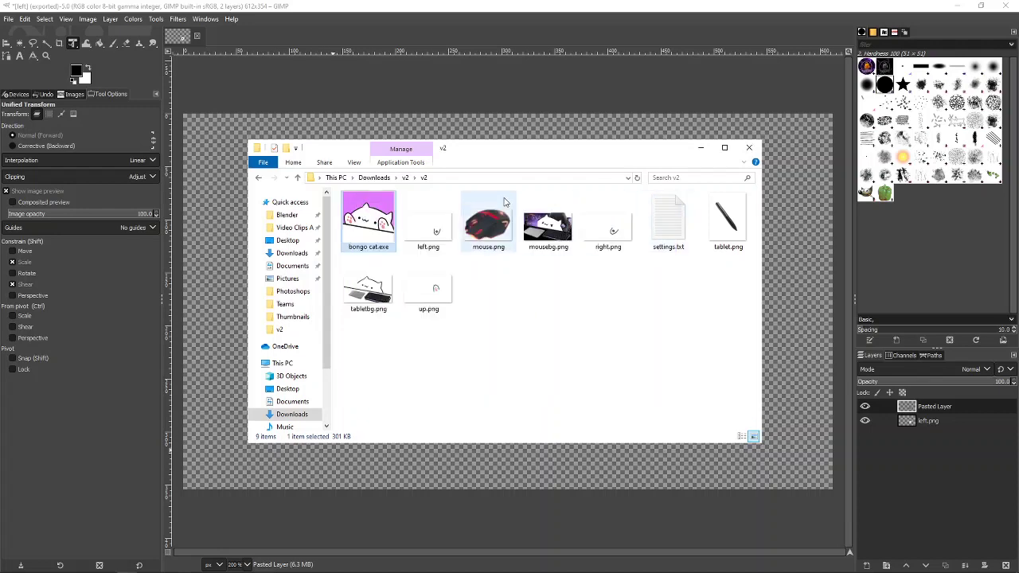
double_click(381, 234)
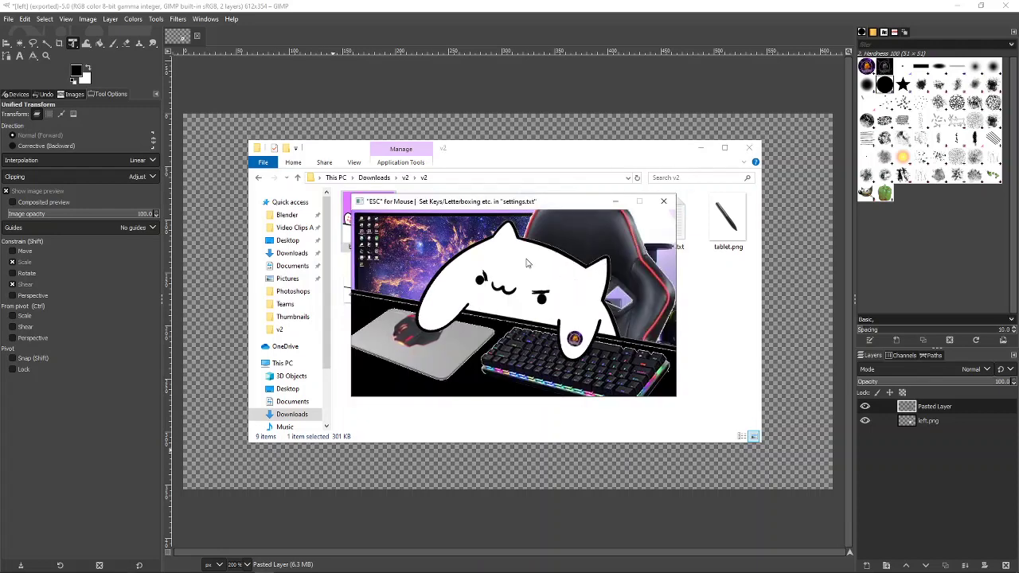